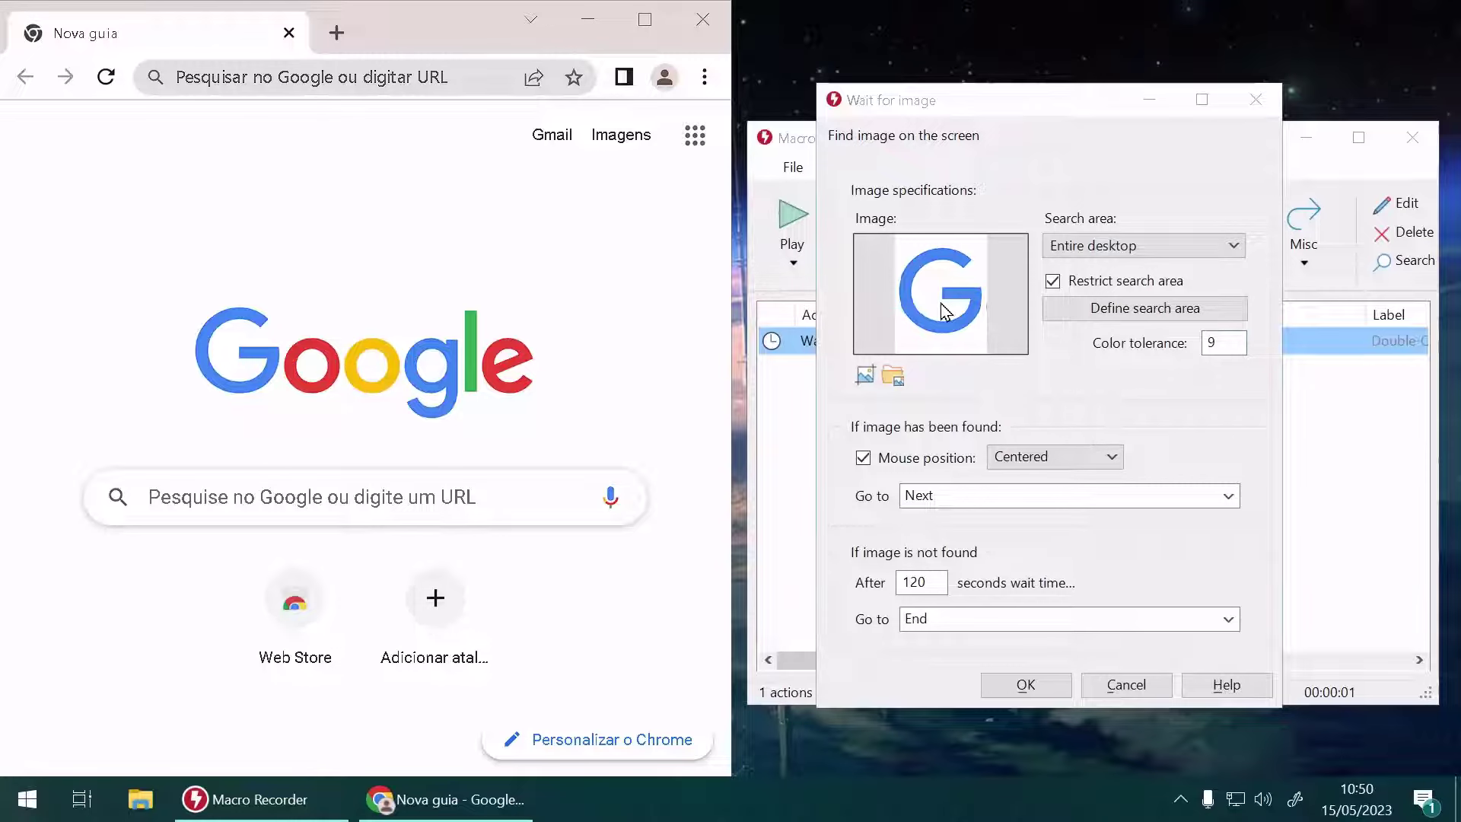
Try color tolerance values of 19, 20, 39 and 40 for the wait-for-image action
{"action": "left_click", "coordinate": [148, 278]}
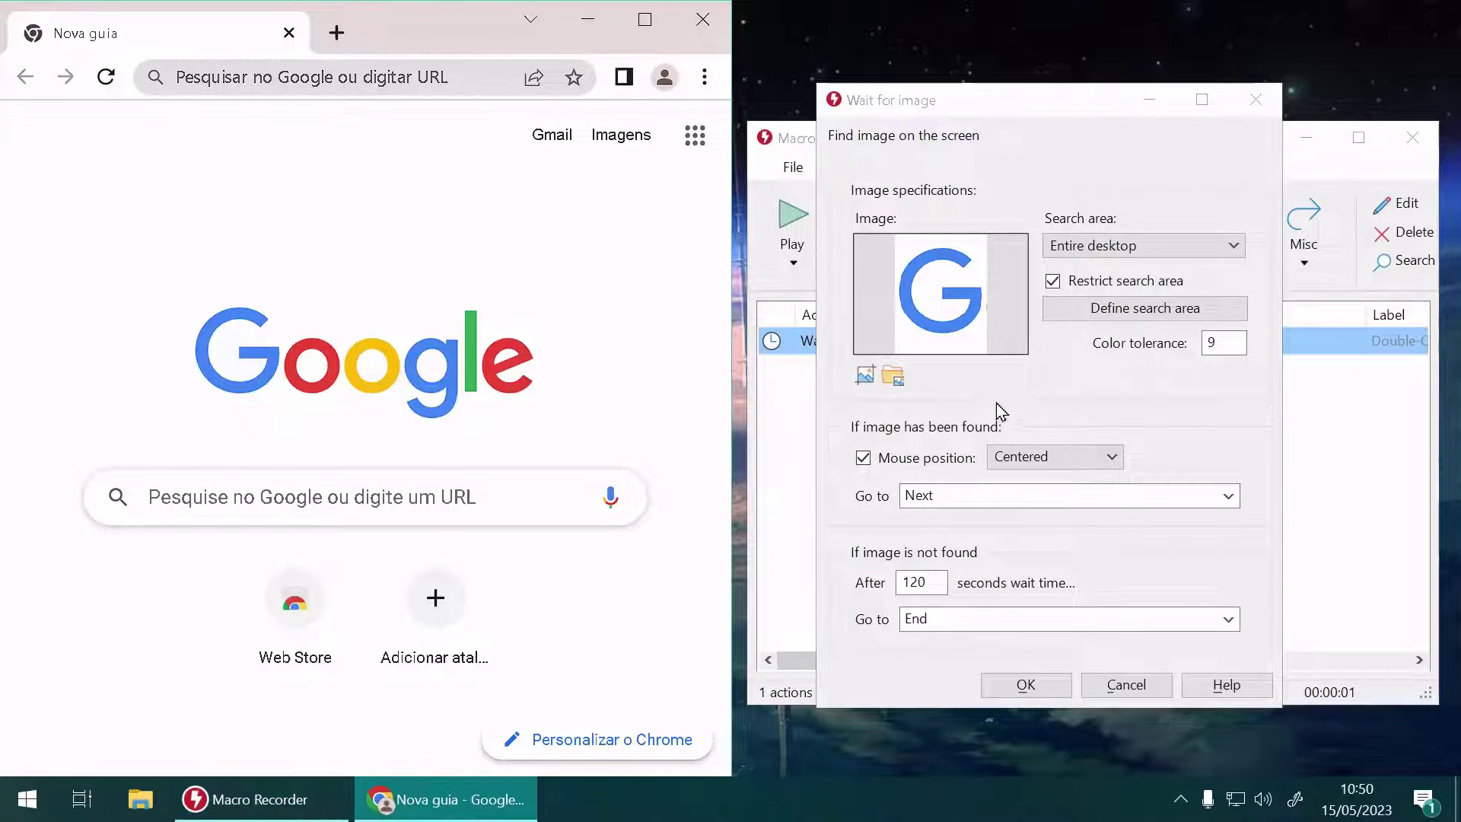
{"action": "left_click", "coordinate": [1209, 342]}
{"action": "type", "text": "1"}
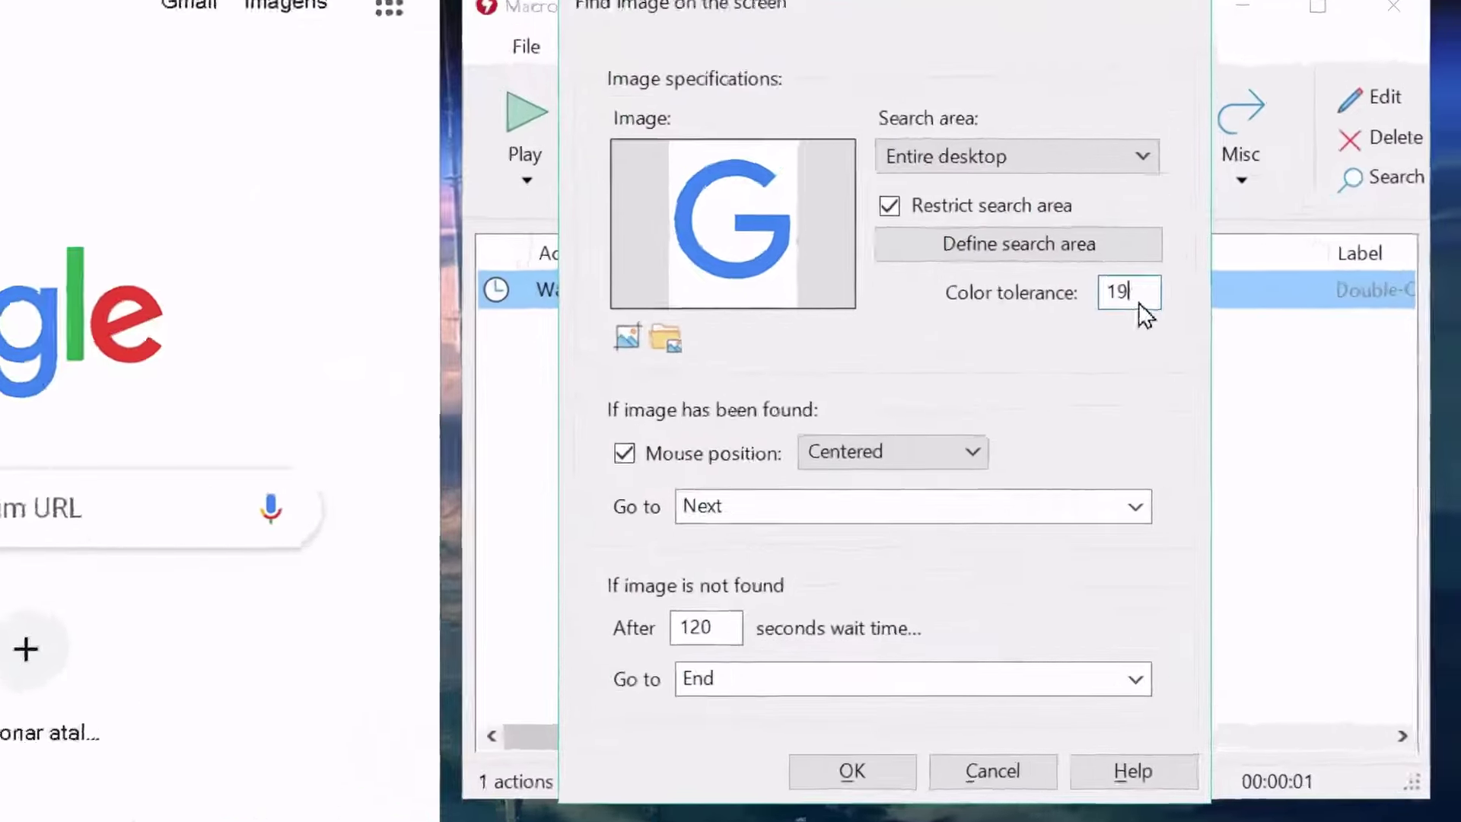
{"action": "key", "text": "BackSpace"}
{"action": "key", "text": "BackSpace"}
{"action": "type", "text": "20"}
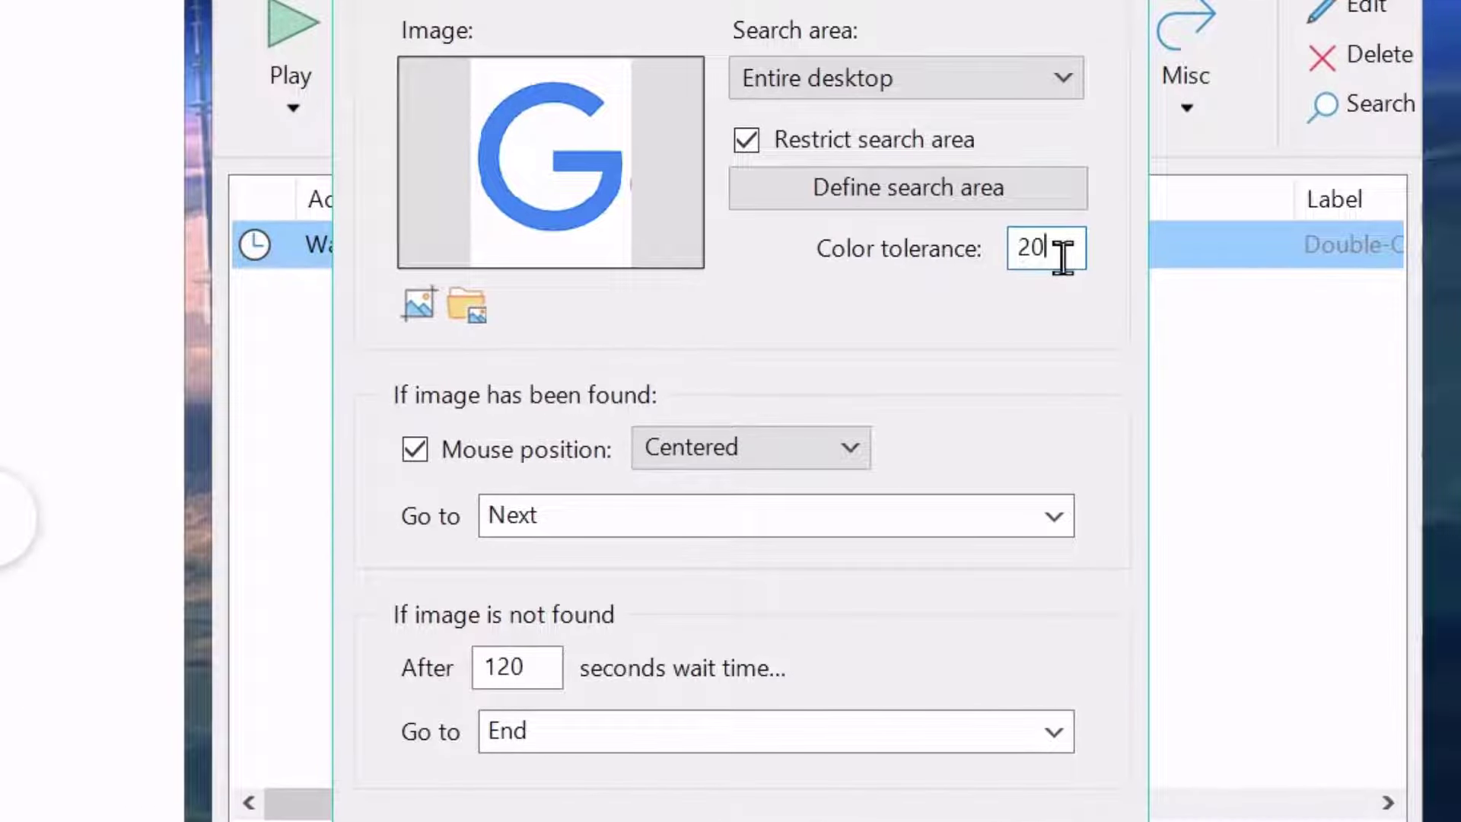
{"action": "key", "text": "BackSpace"}
{"action": "key", "text": "BackSpace"}
{"action": "type", "text": "39"}
{"action": "left_click_drag", "start_coordinate": [1033, 254], "coordinate": [1103, 259]}
{"action": "key", "text": "BackSpace"}
{"action": "key", "text": "BackSpace"}
{"action": "type", "text": "40"}
Set the color tolerance to 0 and add the image search action to the macro
{"action": "double_click", "coordinate": [1070, 261]}
{"action": "type", "text": "0"}
{"action": "left_click", "coordinate": [697, 820]}
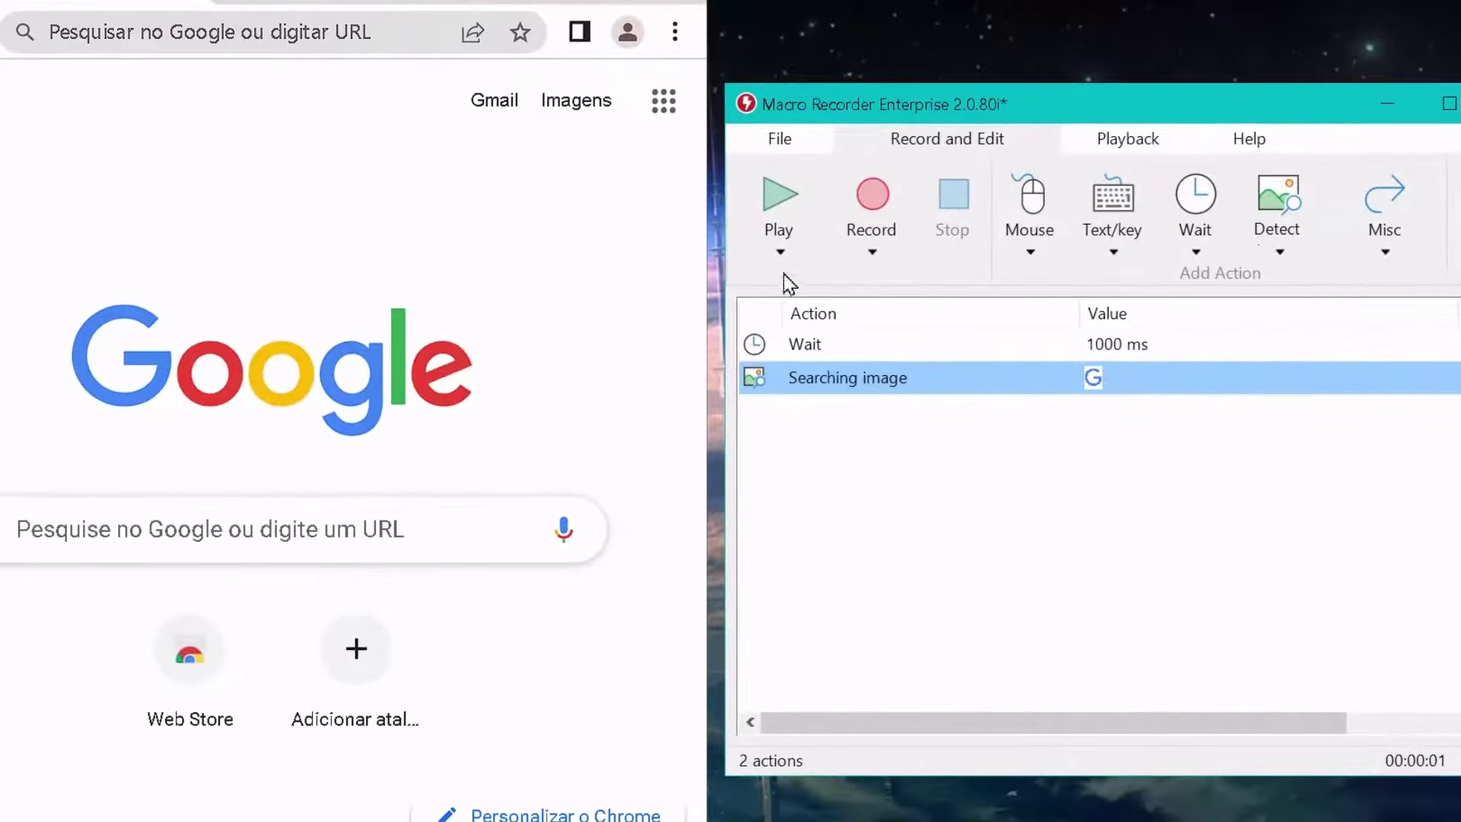
Test the image search by playing back only the selected action
{"action": "left_click", "coordinate": [780, 251]}
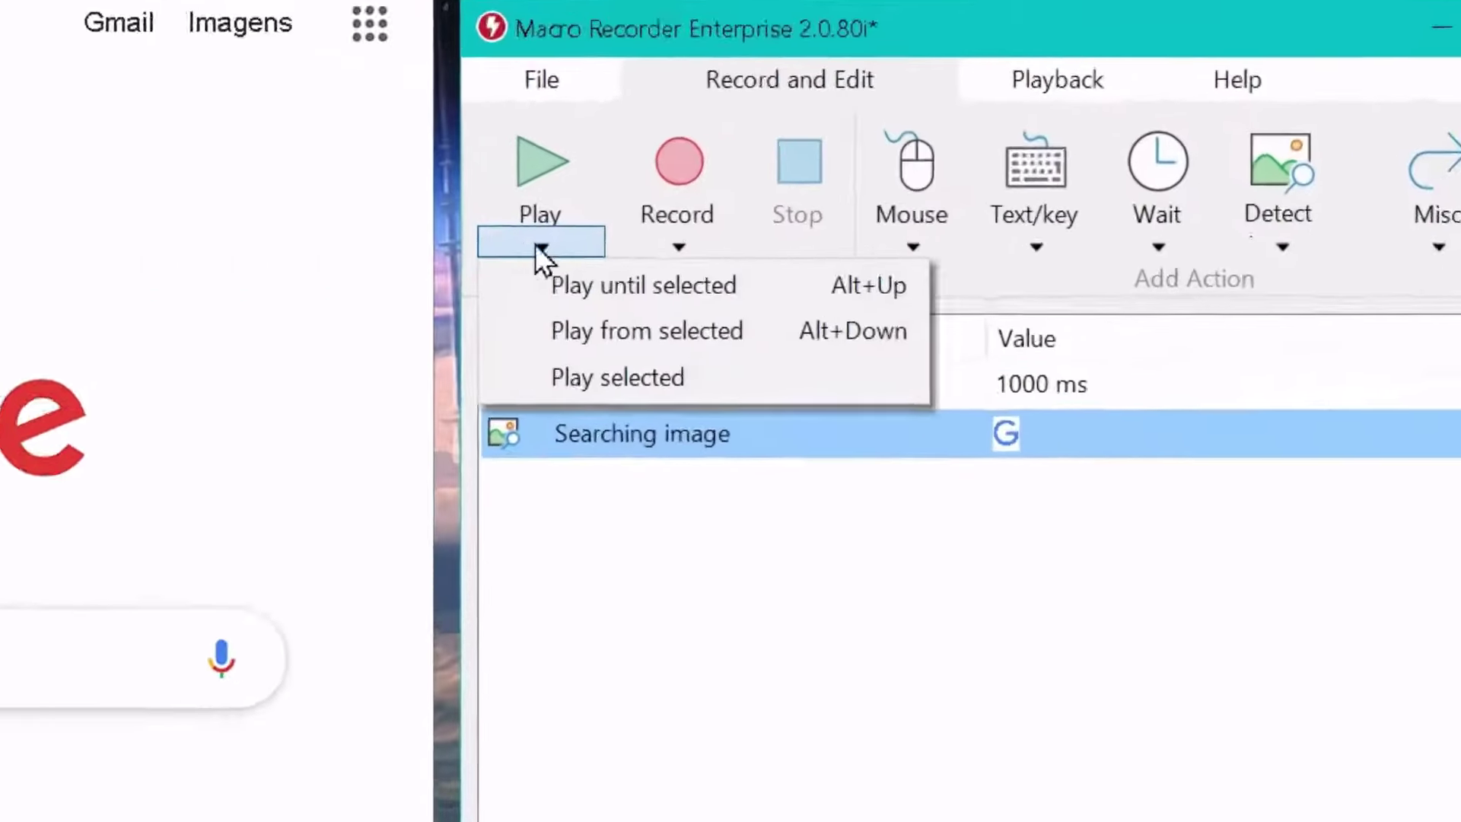
{"action": "left_click", "coordinate": [813, 314]}
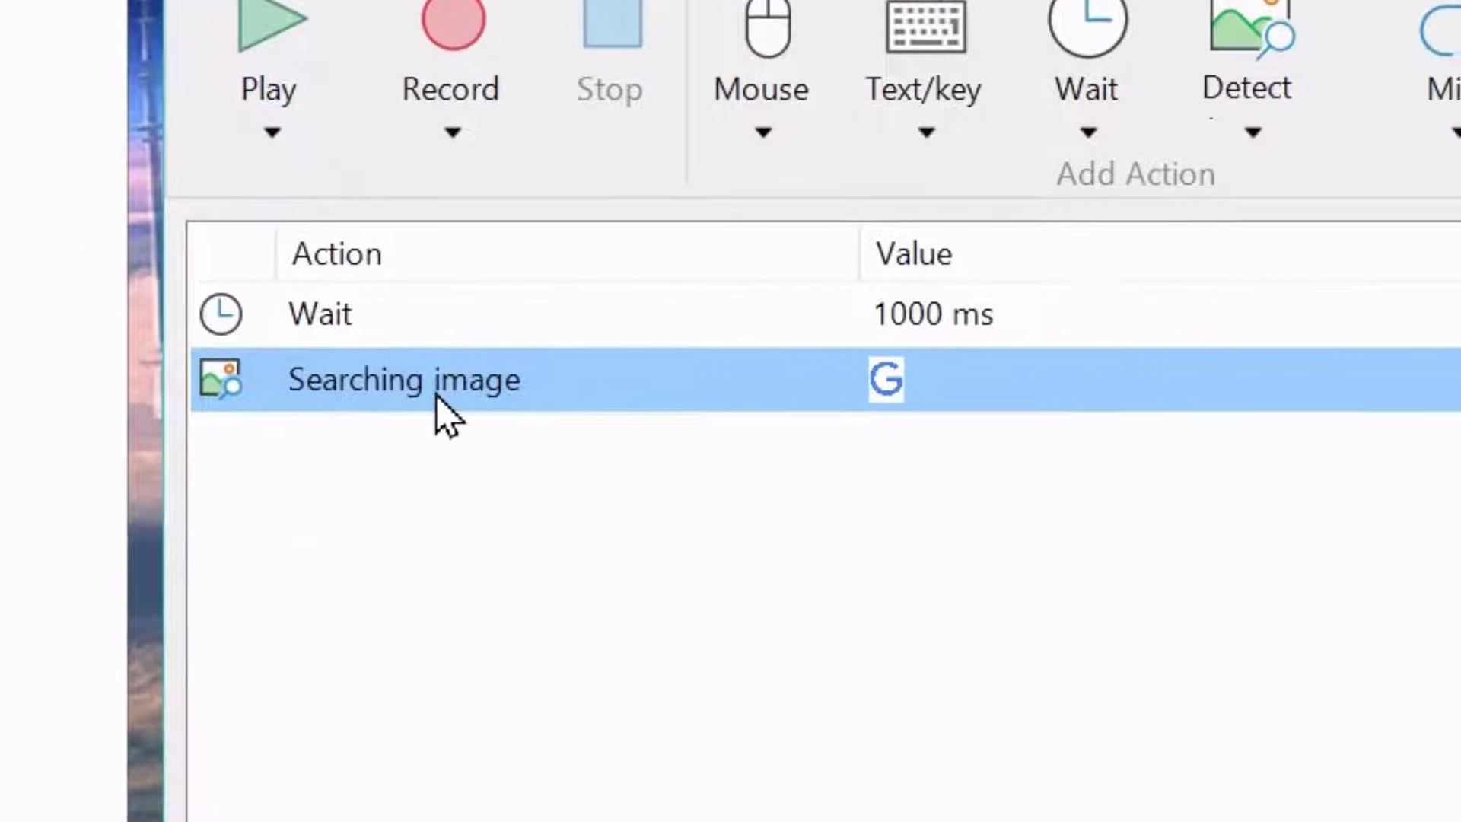
Redefine the image search's restricted area around the final letters "le" of the Google logo and save the action
{"action": "double_click", "coordinate": [464, 502]}
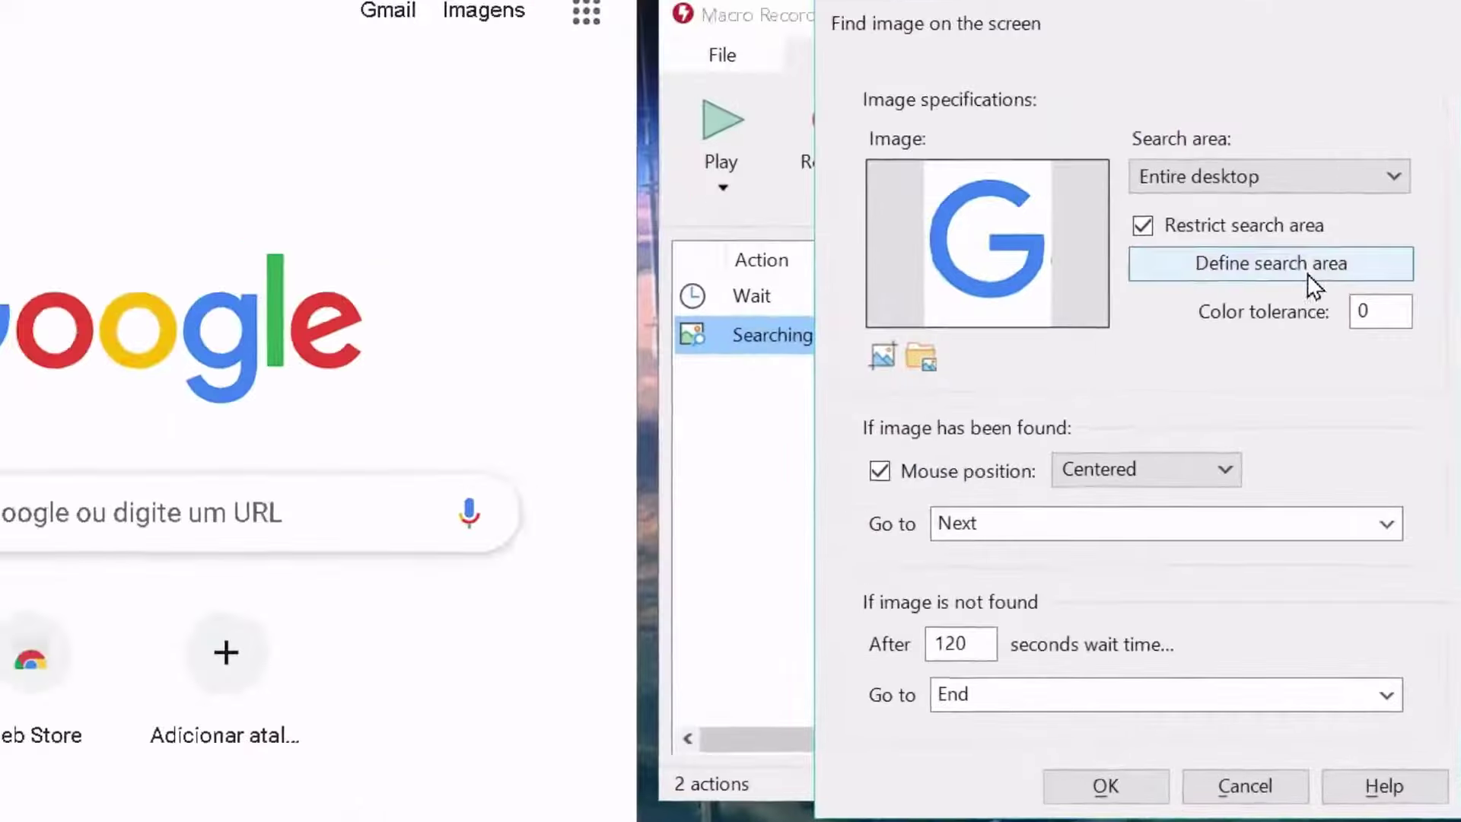
{"action": "mouse_move", "coordinate": [1270, 298]}
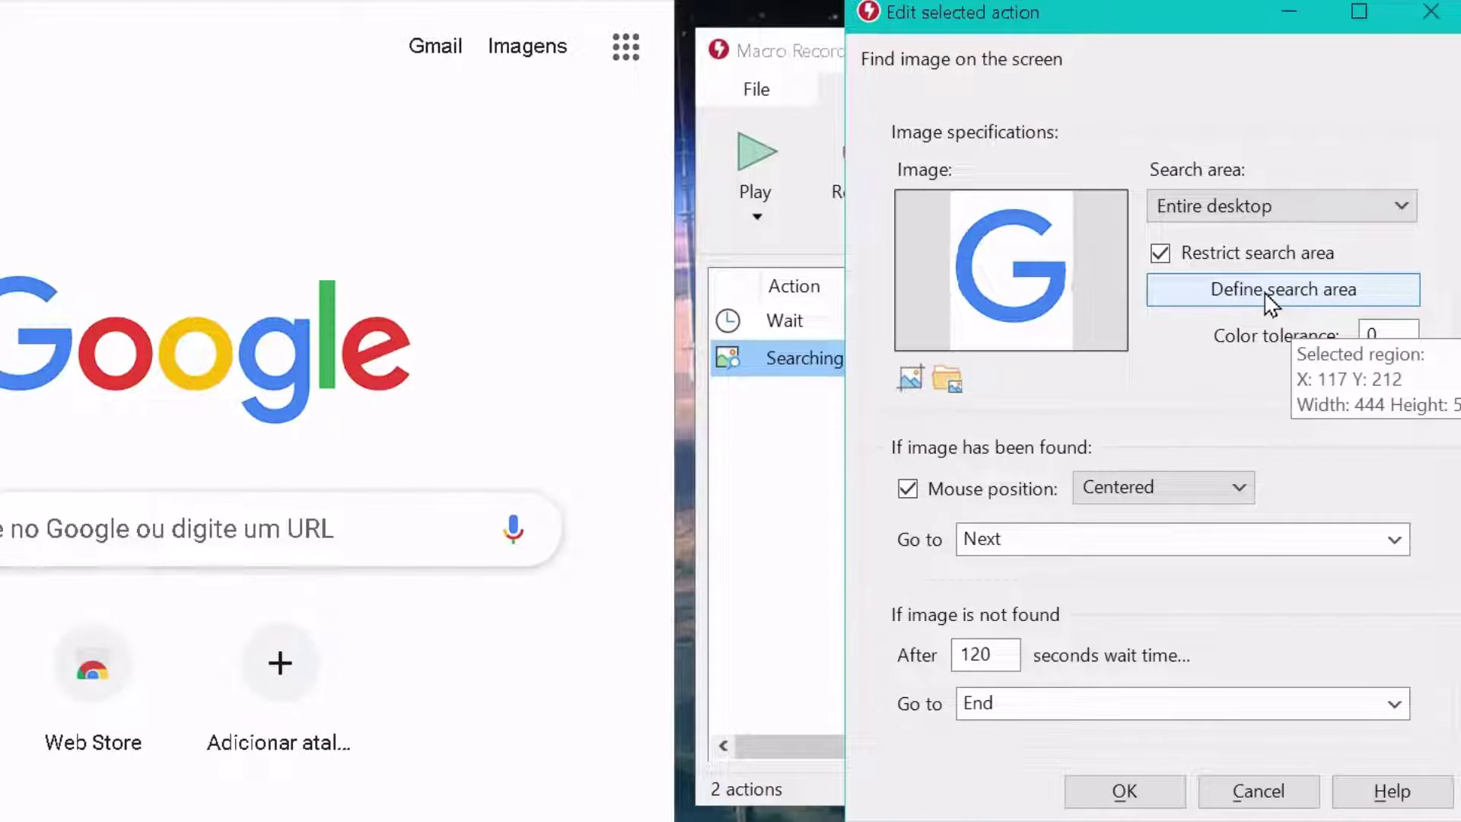
{"action": "left_click", "coordinate": [1269, 298]}
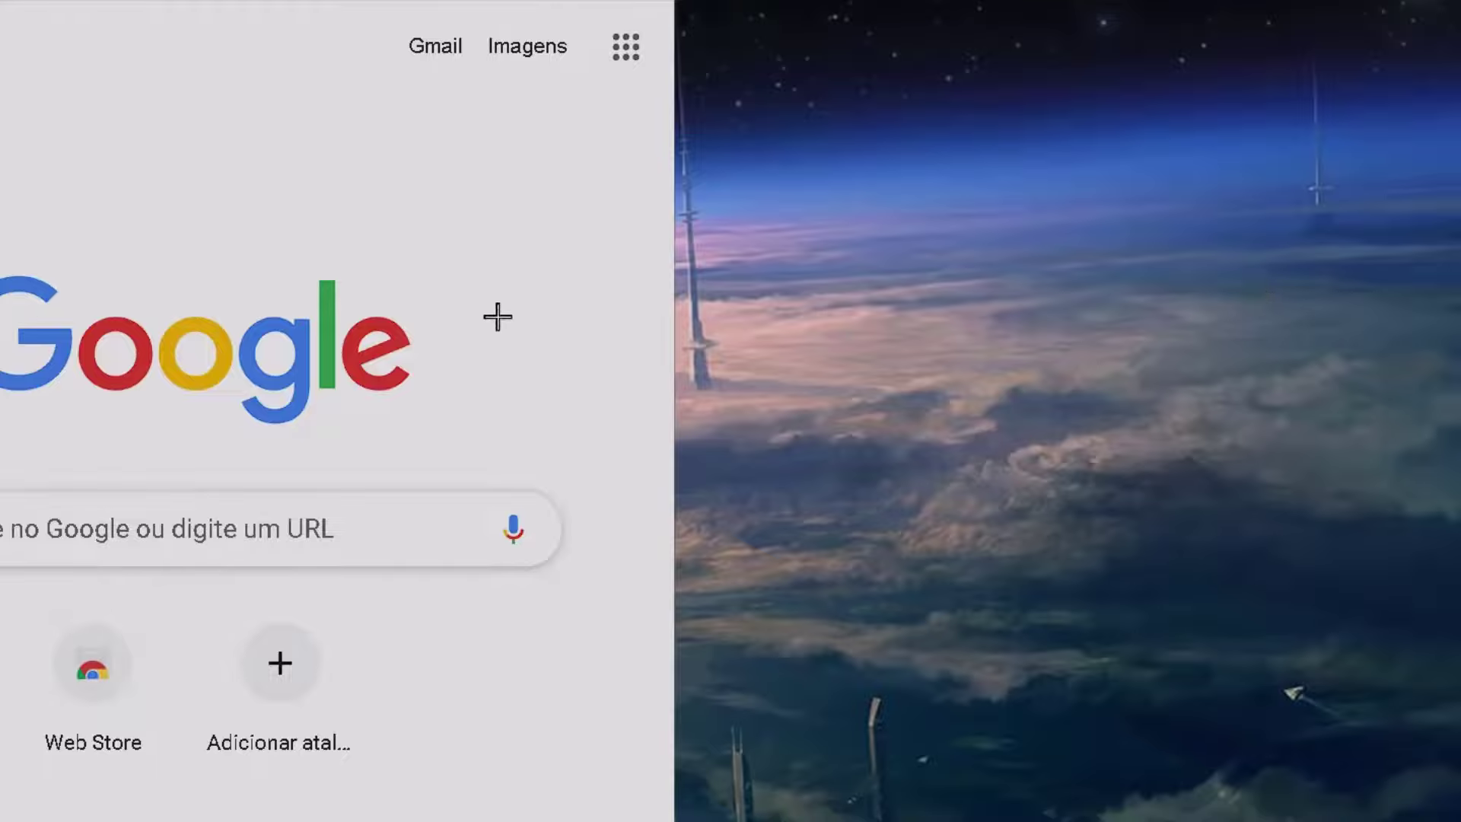
{"action": "left_click_drag", "start_coordinate": [325, 258], "coordinate": [449, 471]}
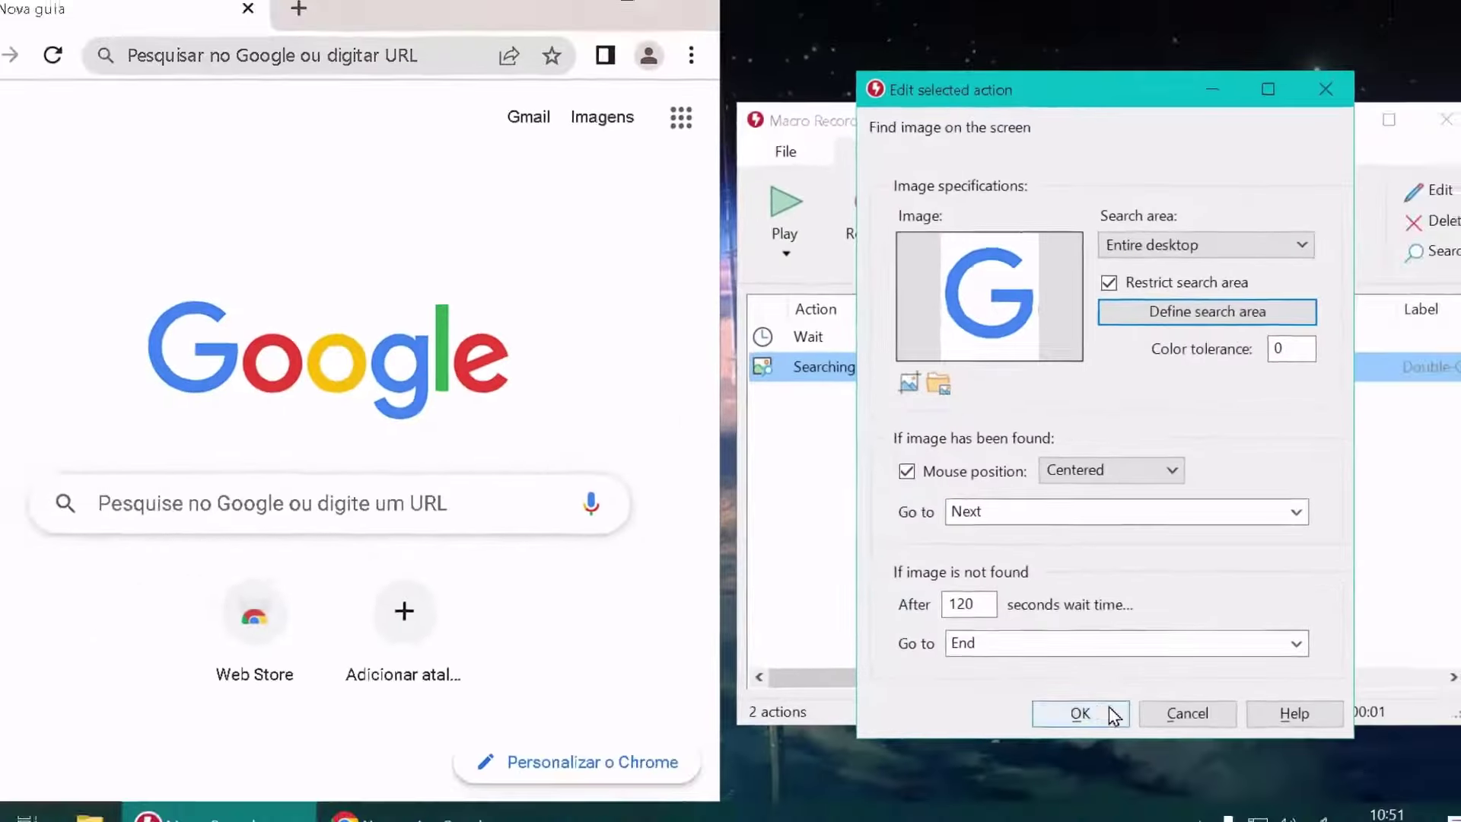
{"action": "left_click", "coordinate": [1068, 694]}
Play only the image search action with the redefined search area, and stop the playback
{"action": "left_click", "coordinate": [791, 262]}
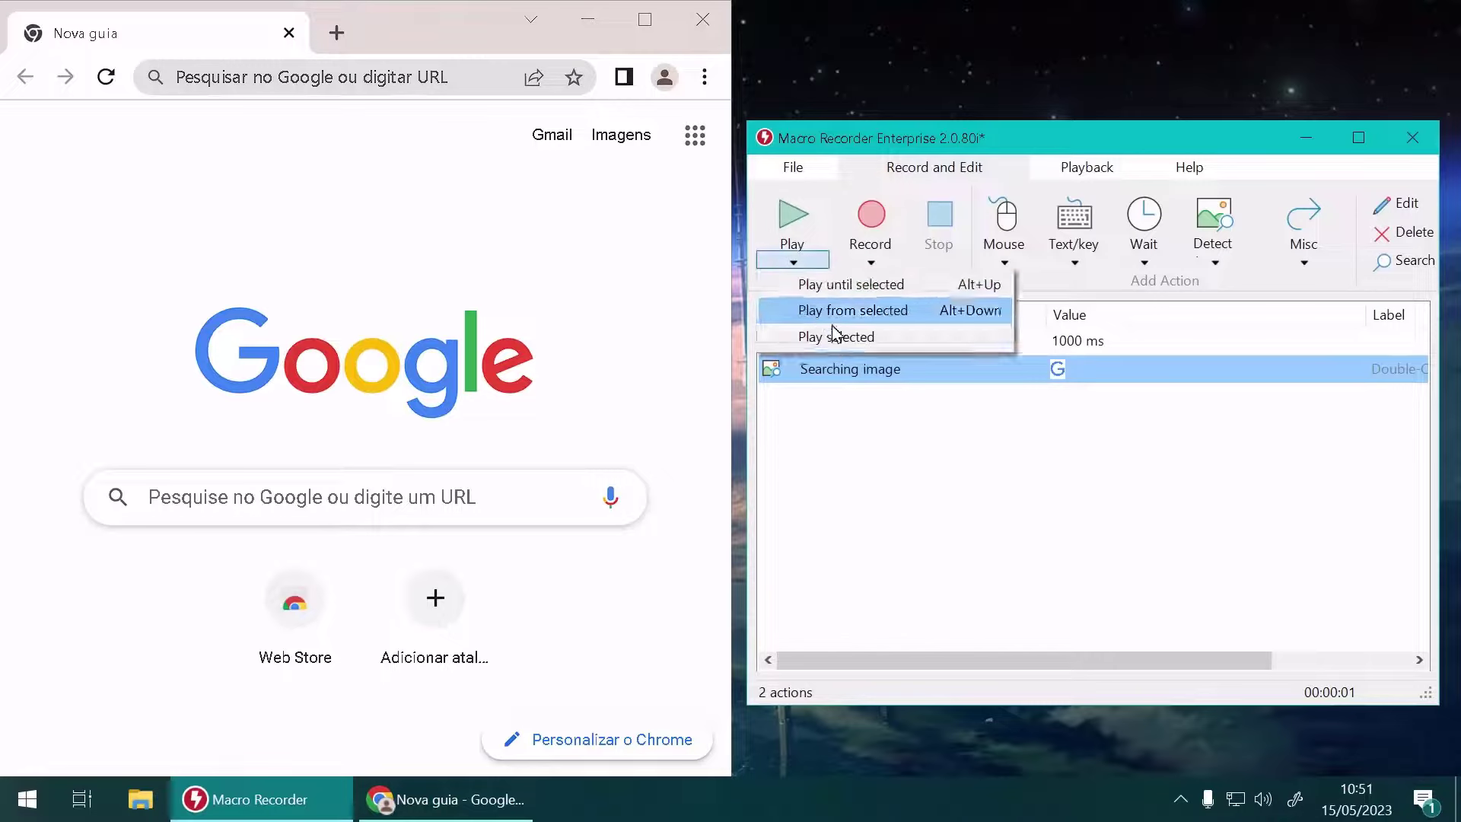
{"action": "left_click", "coordinate": [836, 338]}
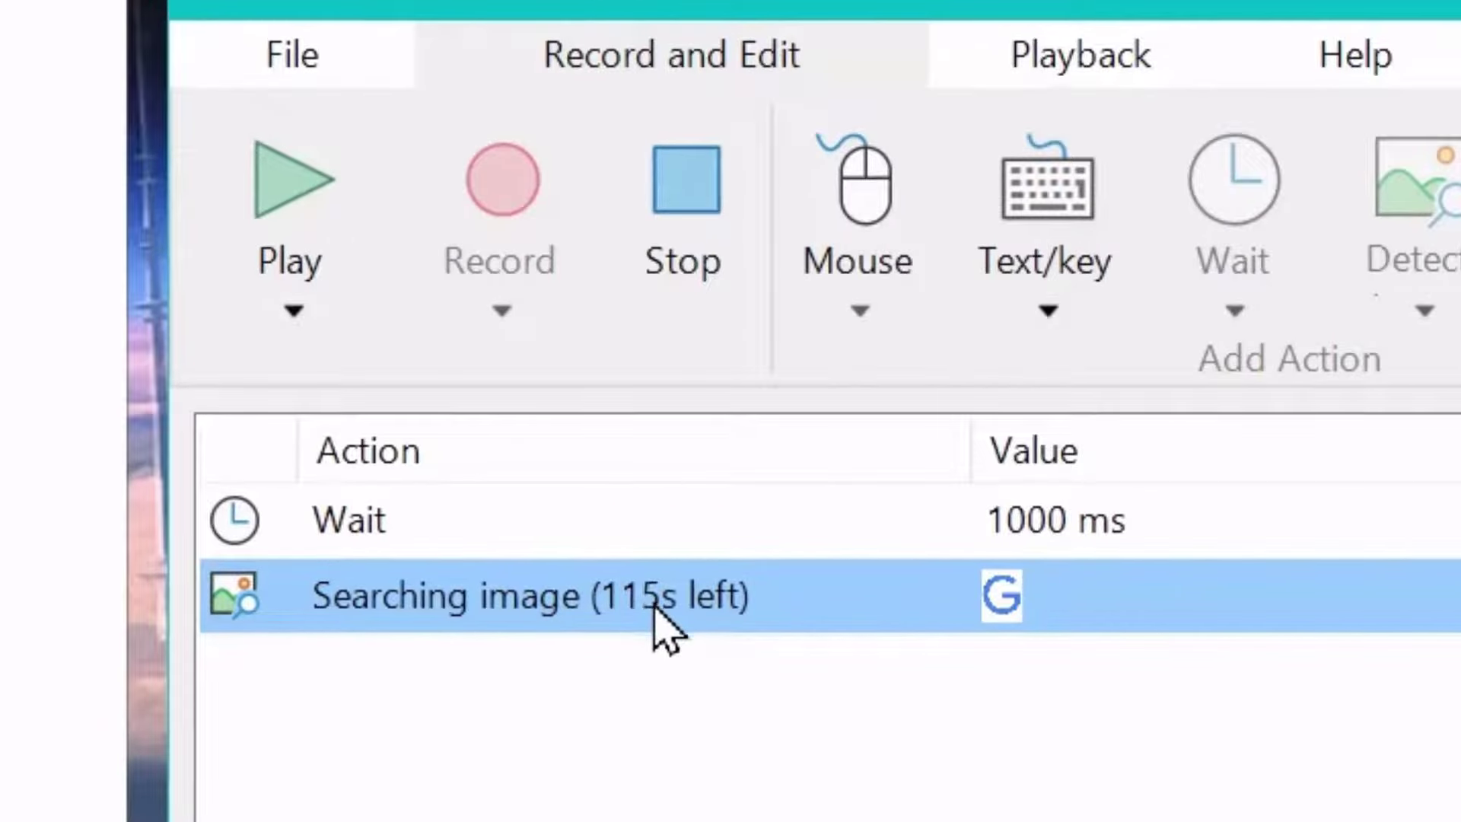
{"action": "left_click", "coordinate": [679, 225]}
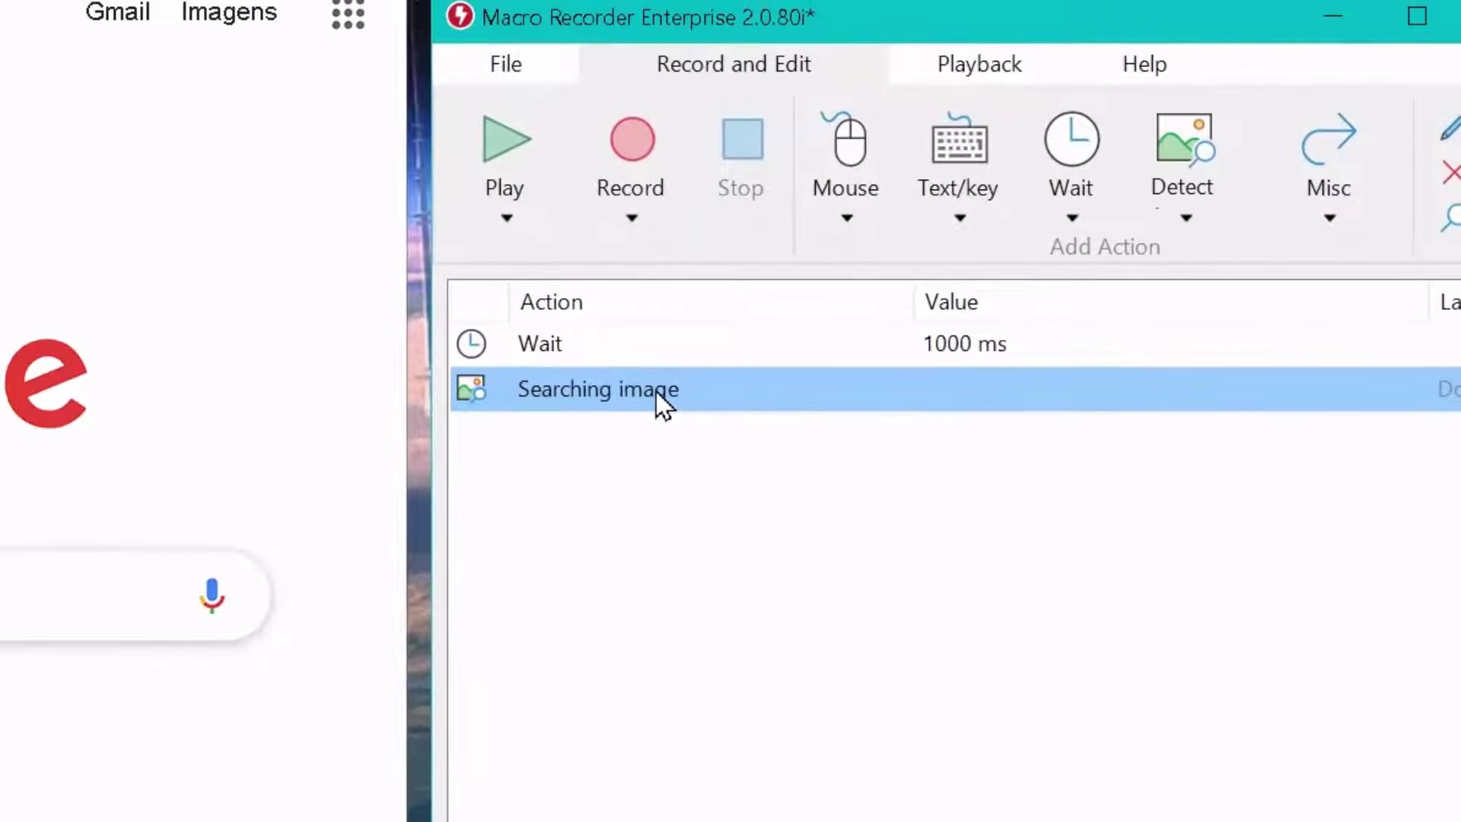
Set the image search's wait time for a missing image to 20 seconds
{"action": "double_click", "coordinate": [656, 391]}
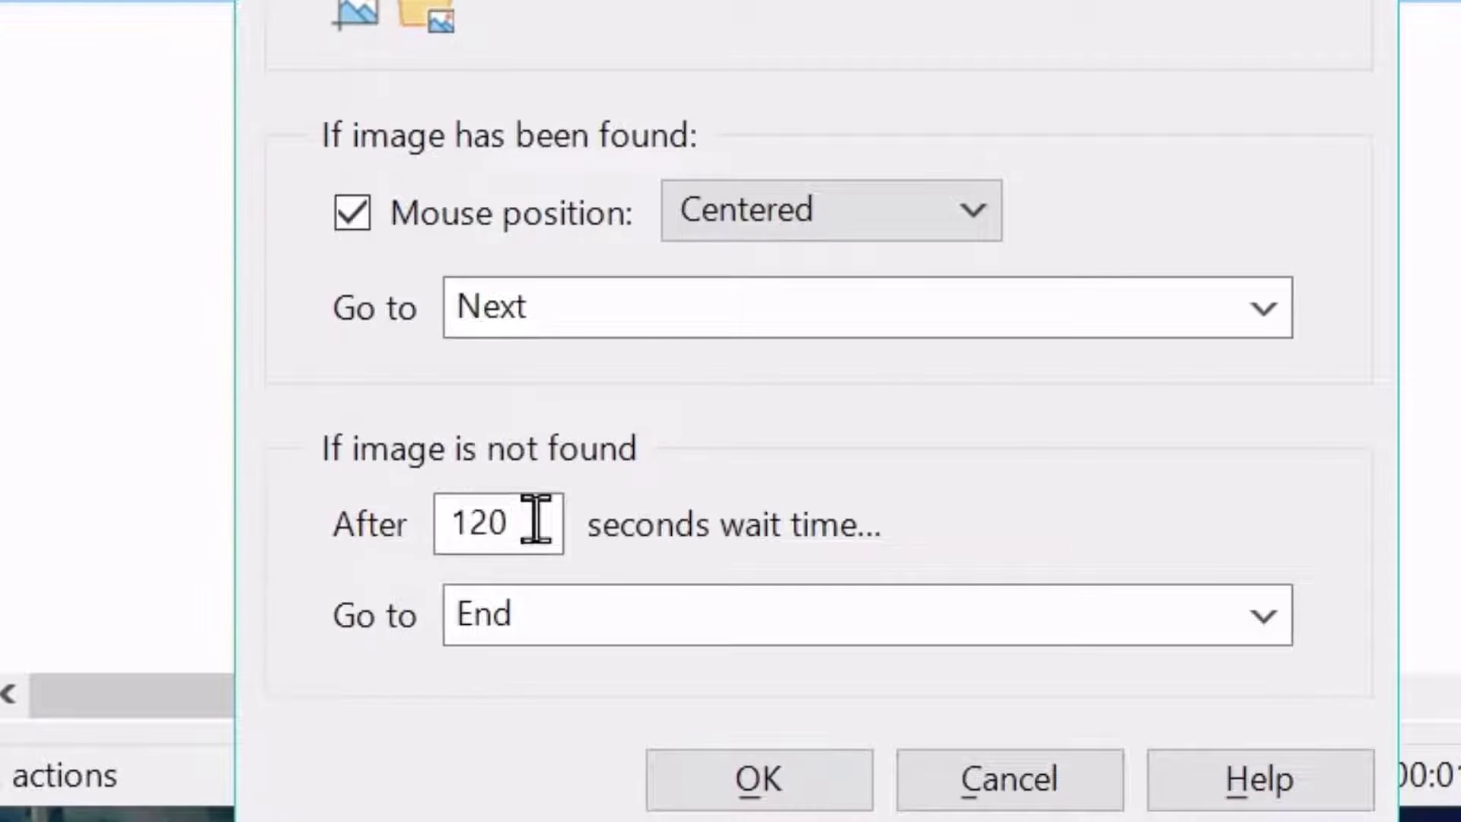
{"action": "left_click_drag", "start_coordinate": [536, 524], "coordinate": [398, 495]}
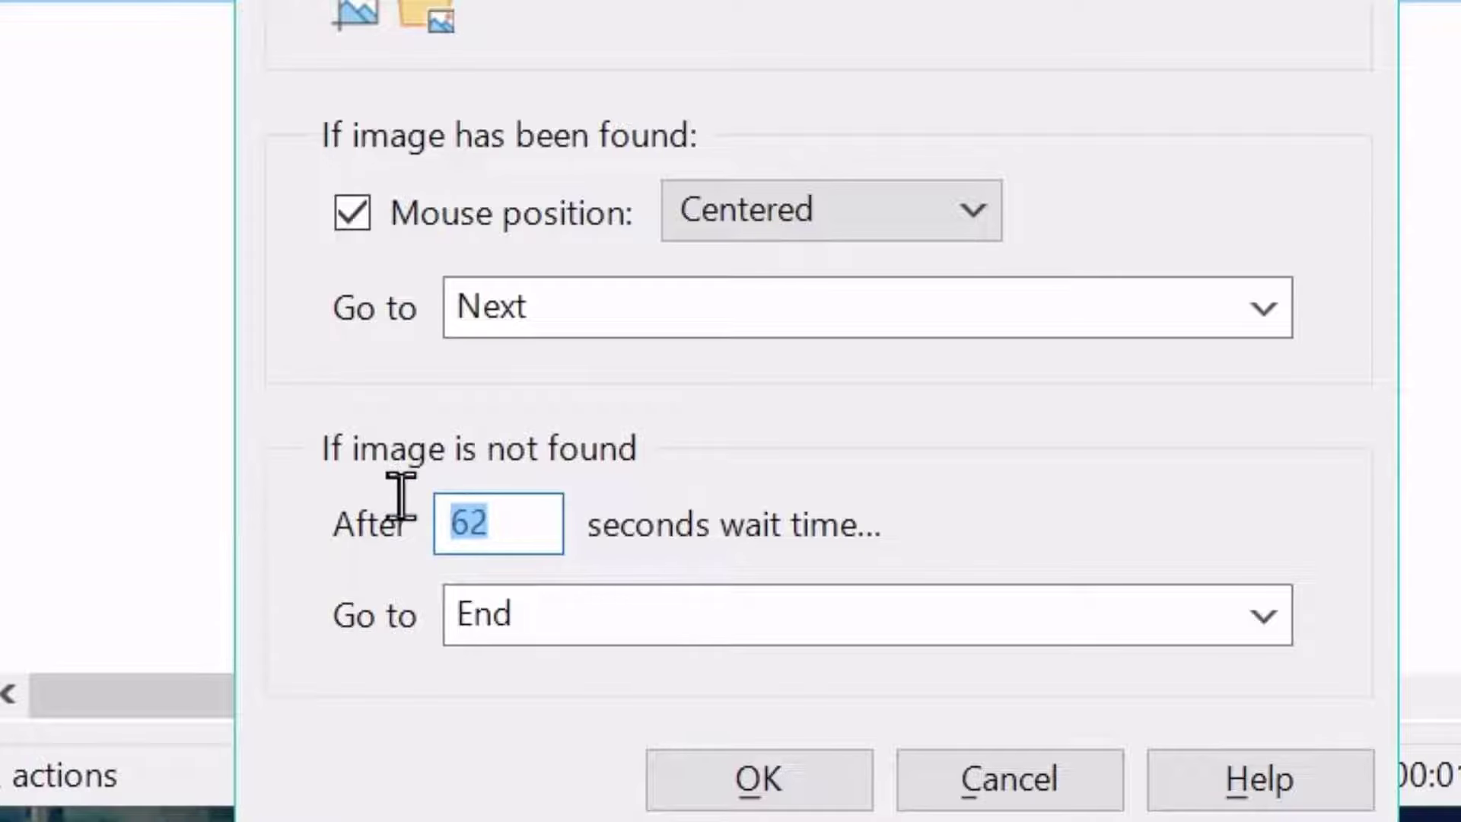
{"action": "left_click_drag", "start_coordinate": [522, 528], "coordinate": [407, 537]}
{"action": "type", "text": "20"}
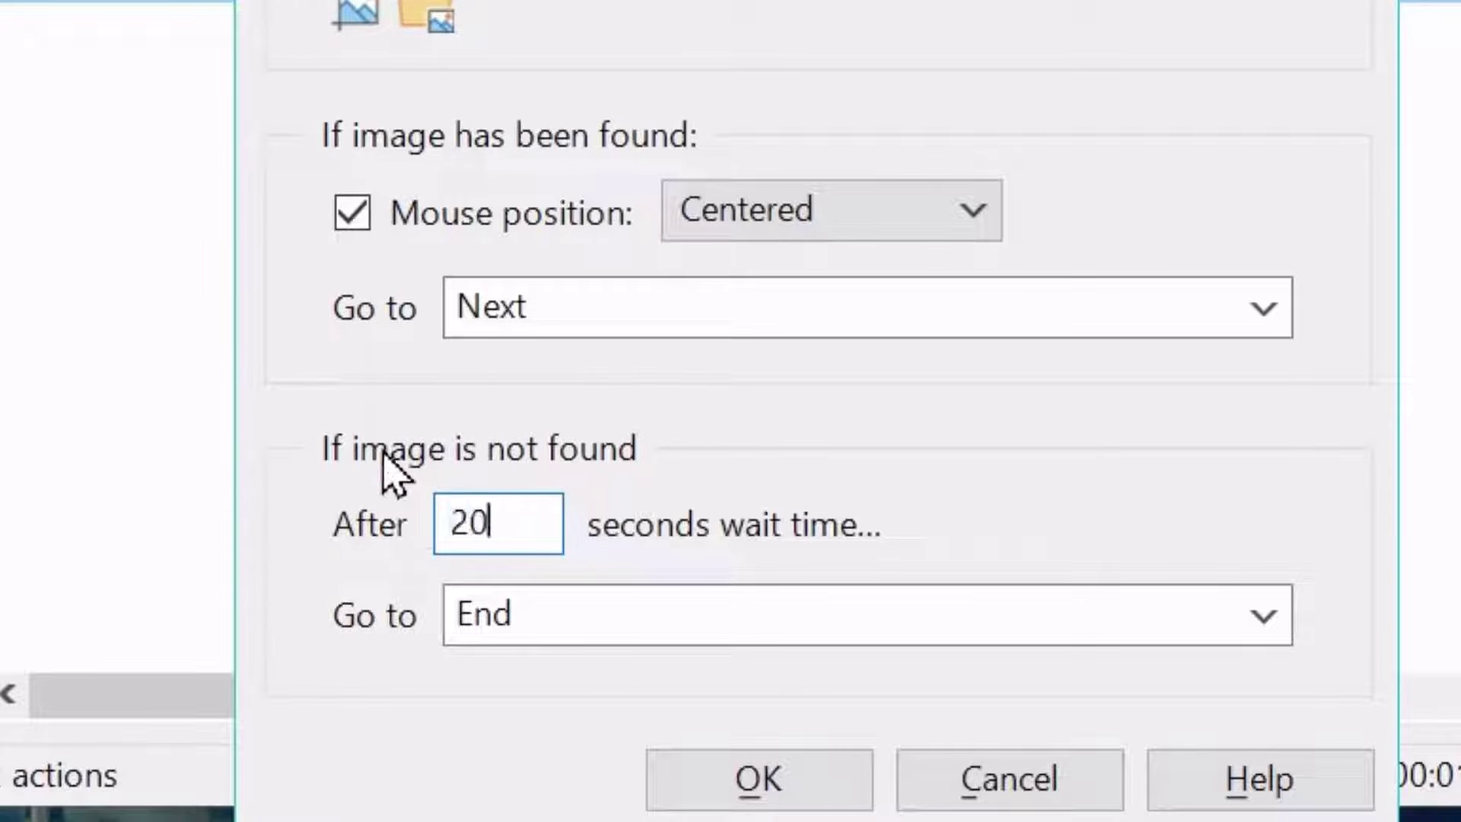
Review the available Go to destinations for a missing image and close the action's settings
{"action": "left_click", "coordinate": [1262, 615]}
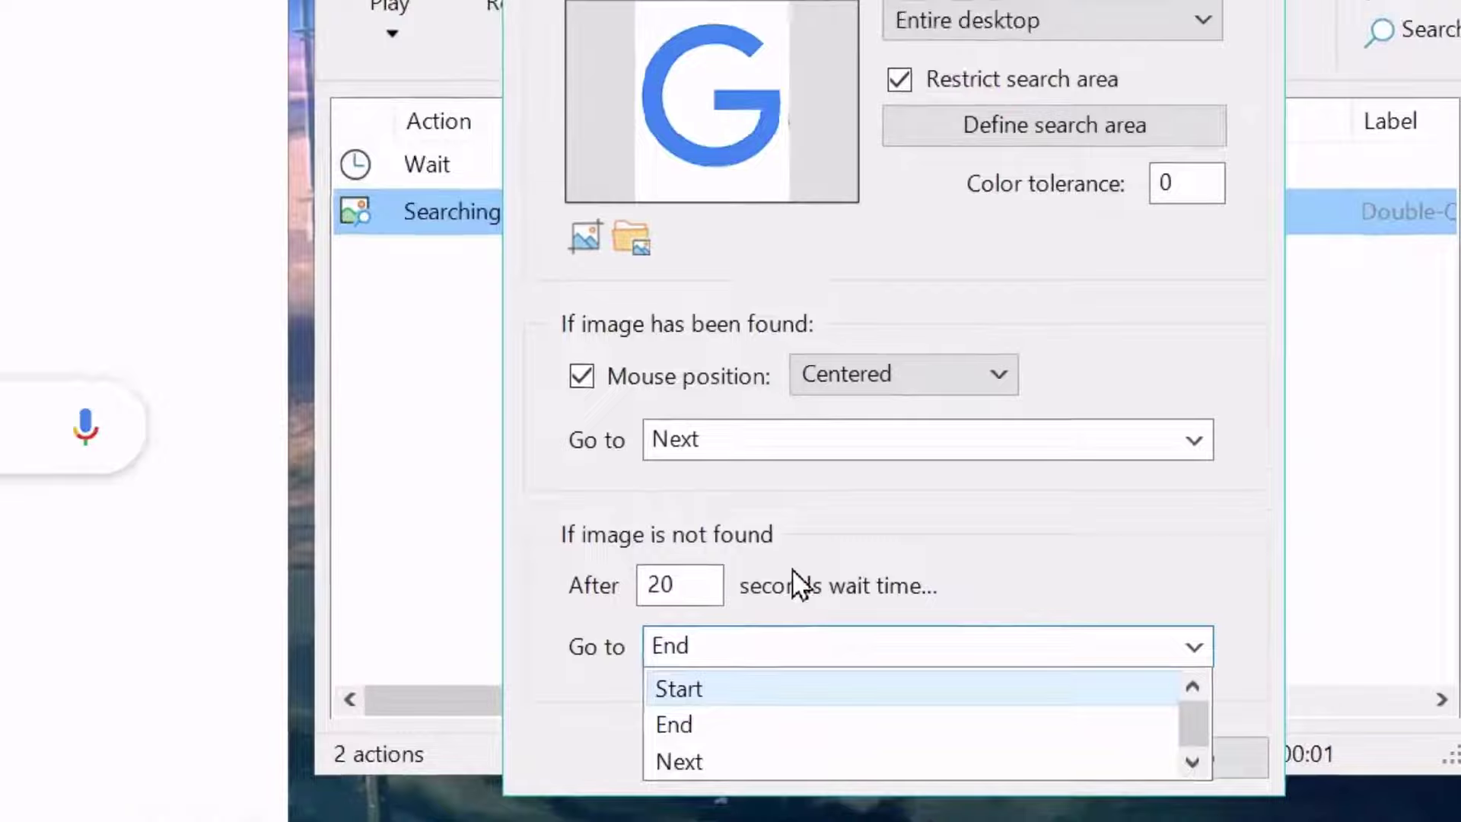
{"action": "left_click", "coordinate": [563, 366]}
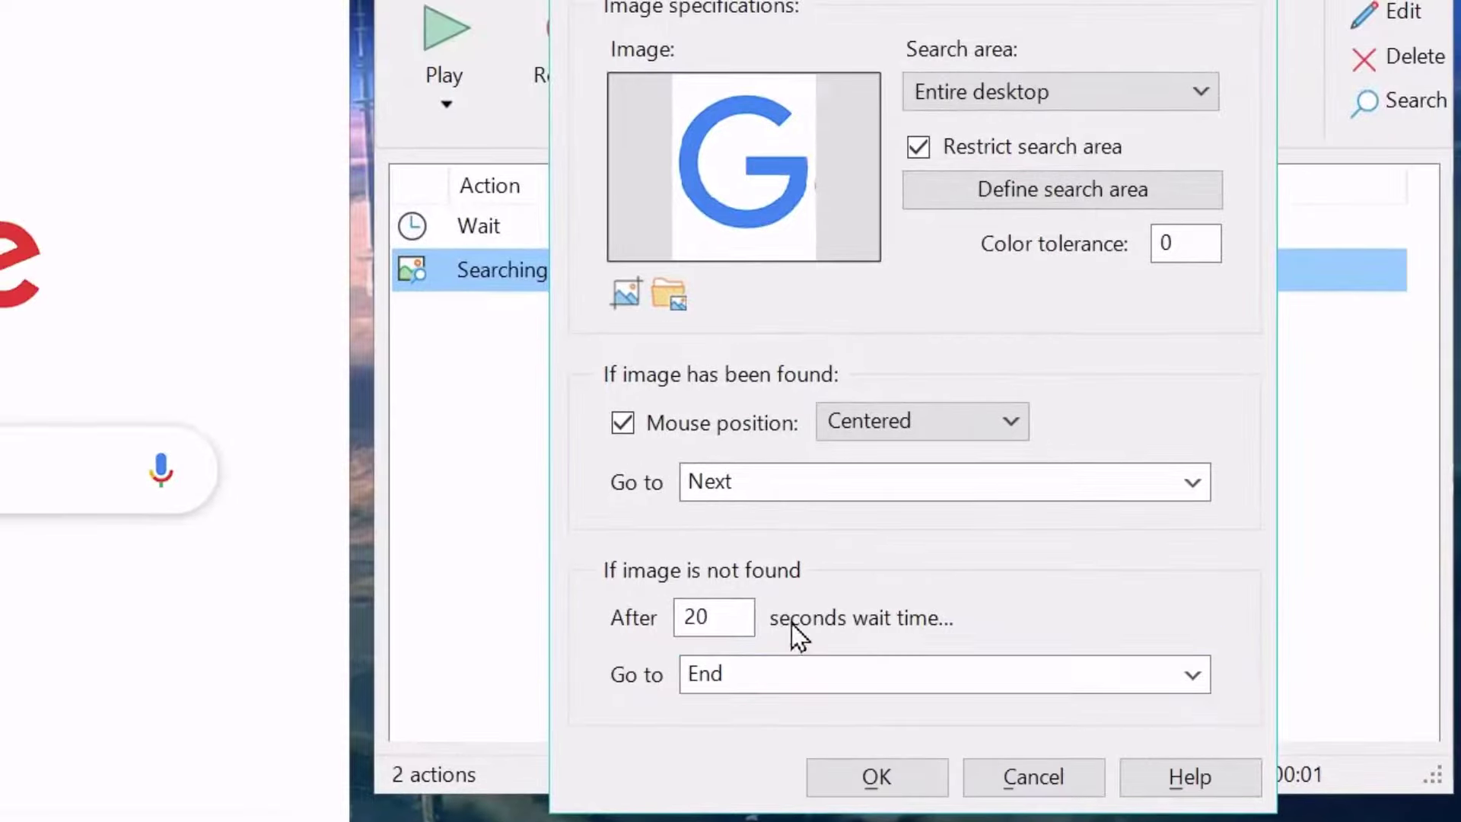
{"action": "left_click", "coordinate": [1191, 677]}
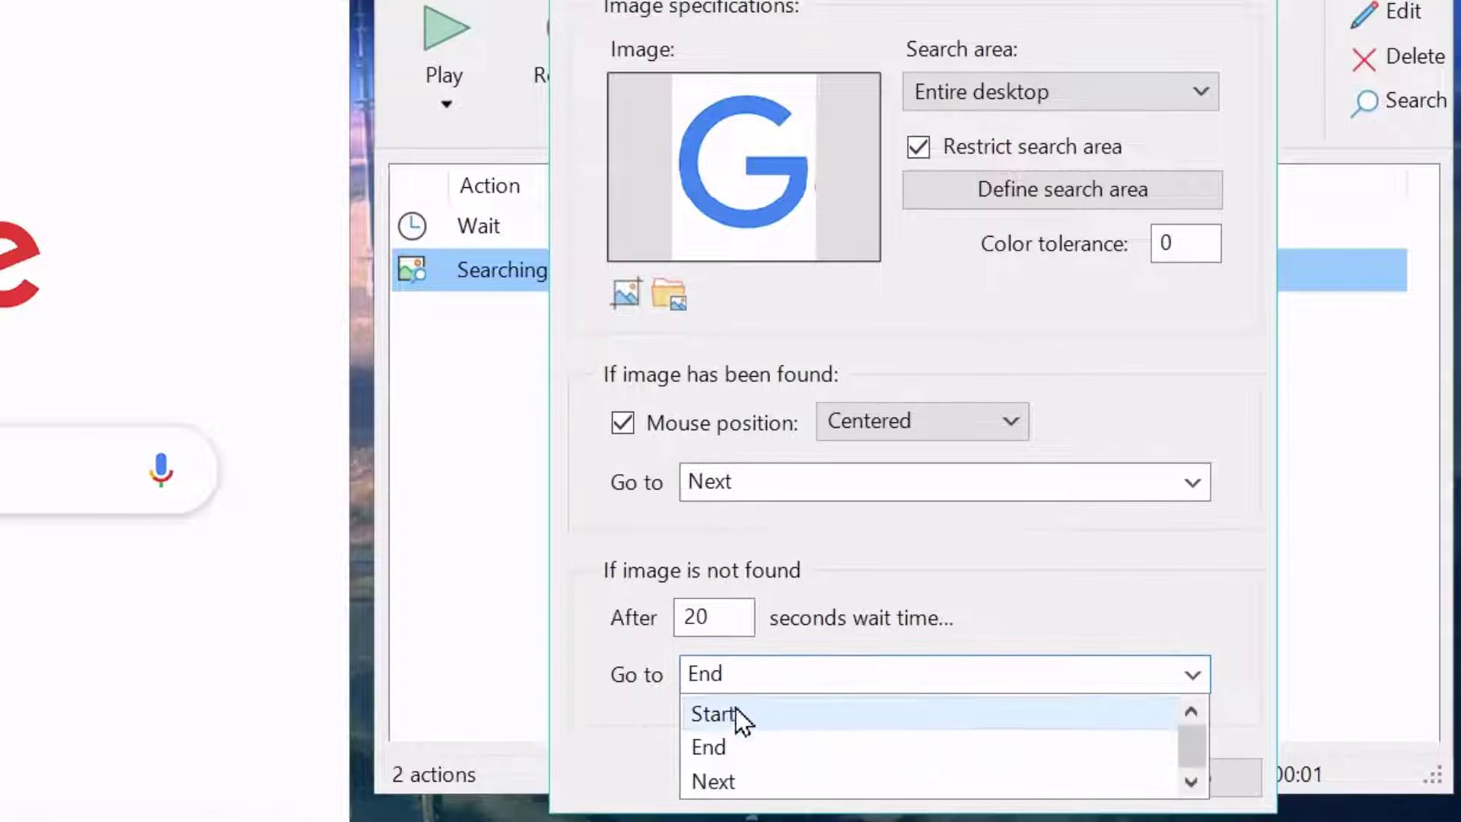
{"action": "left_click", "coordinate": [608, 678]}
{"action": "left_click", "coordinate": [1030, 773]}
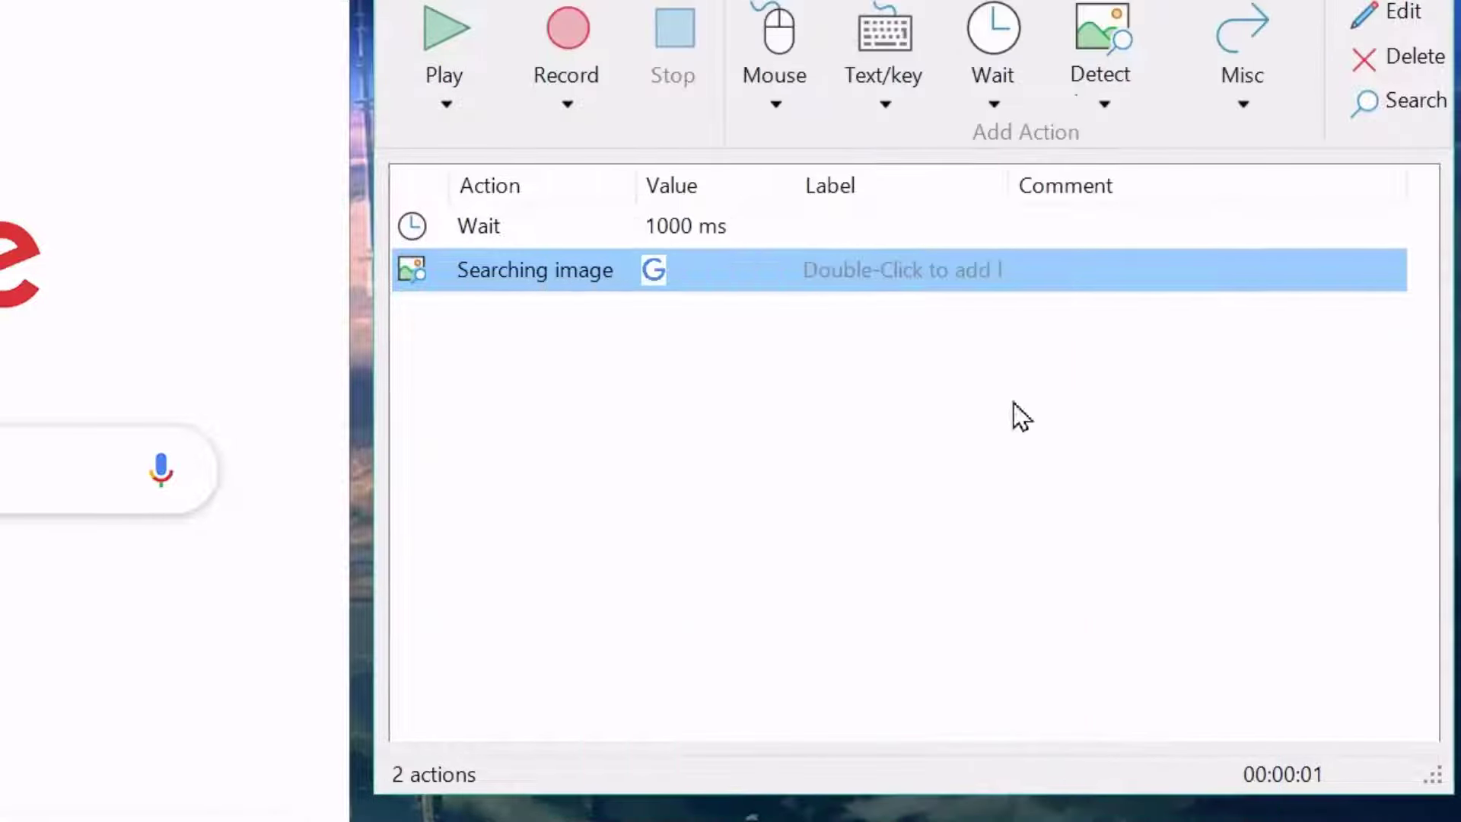
Widen the Label column and label the 1000 ms Wait action "area 1"
{"action": "left_click", "coordinate": [847, 225]}
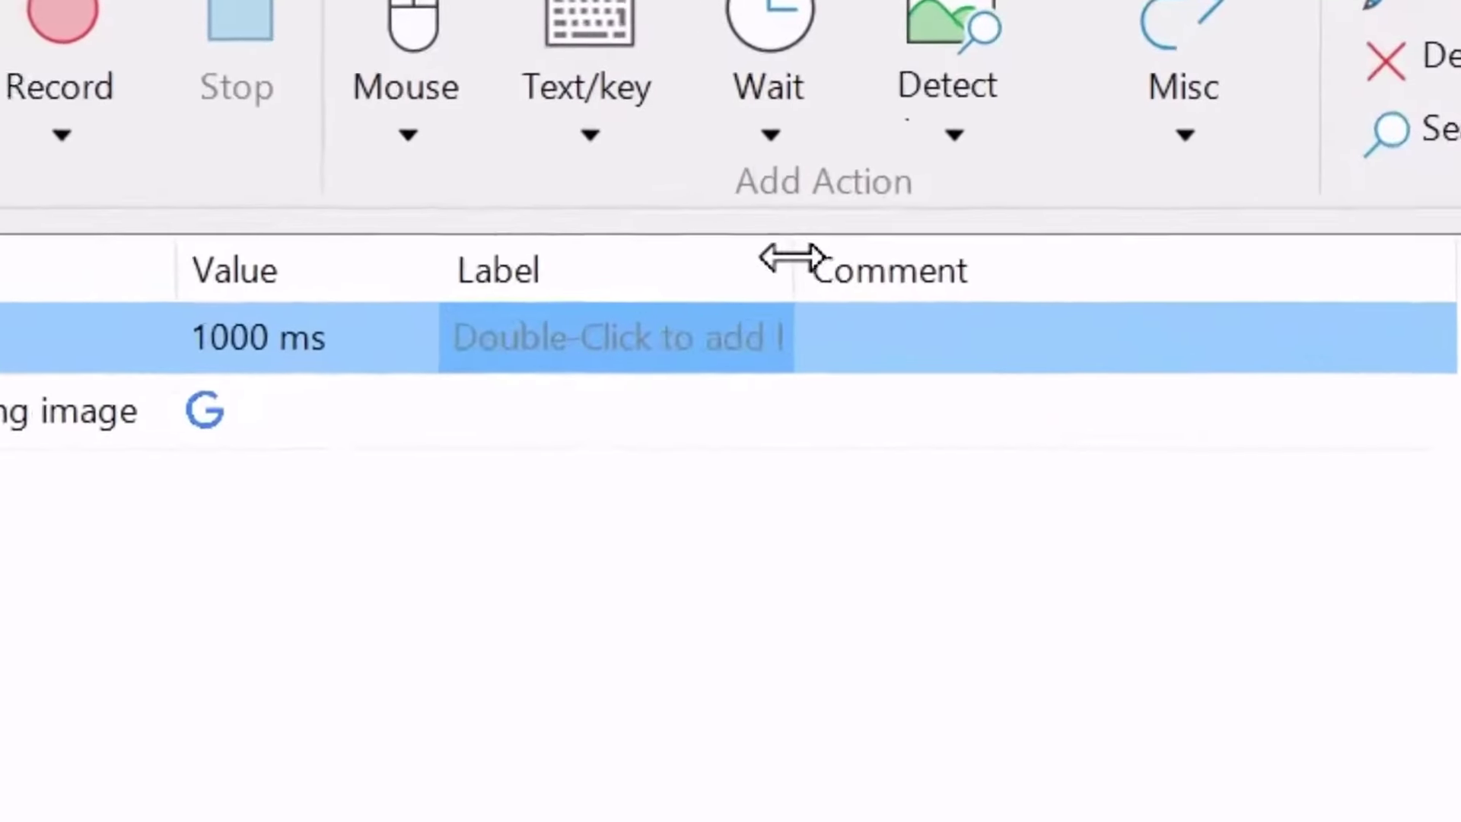
{"action": "left_click_drag", "start_coordinate": [1007, 182], "coordinate": [1073, 183]}
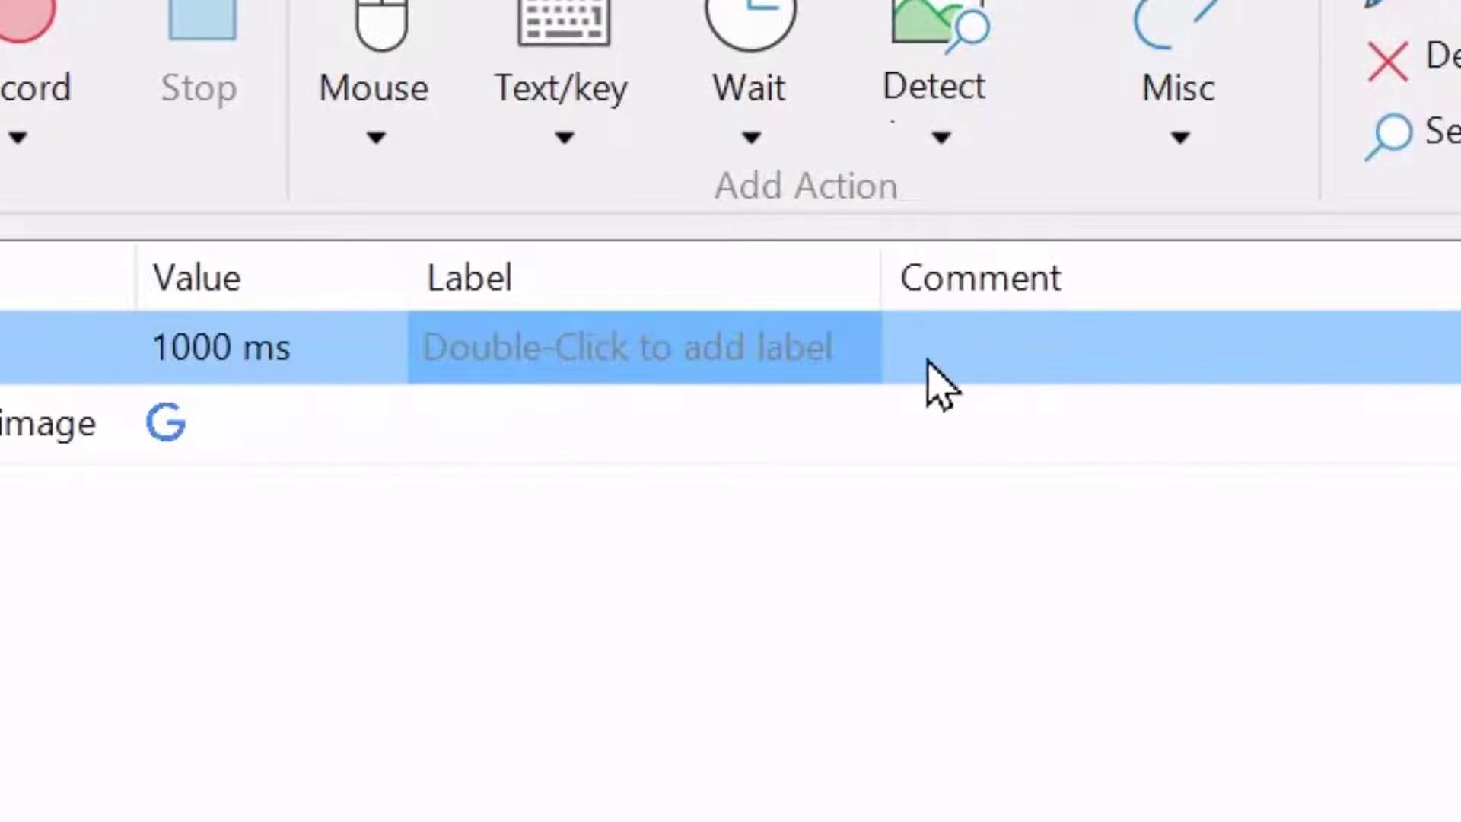
{"action": "left_click", "coordinate": [959, 369]}
{"action": "double_click", "coordinate": [537, 344]}
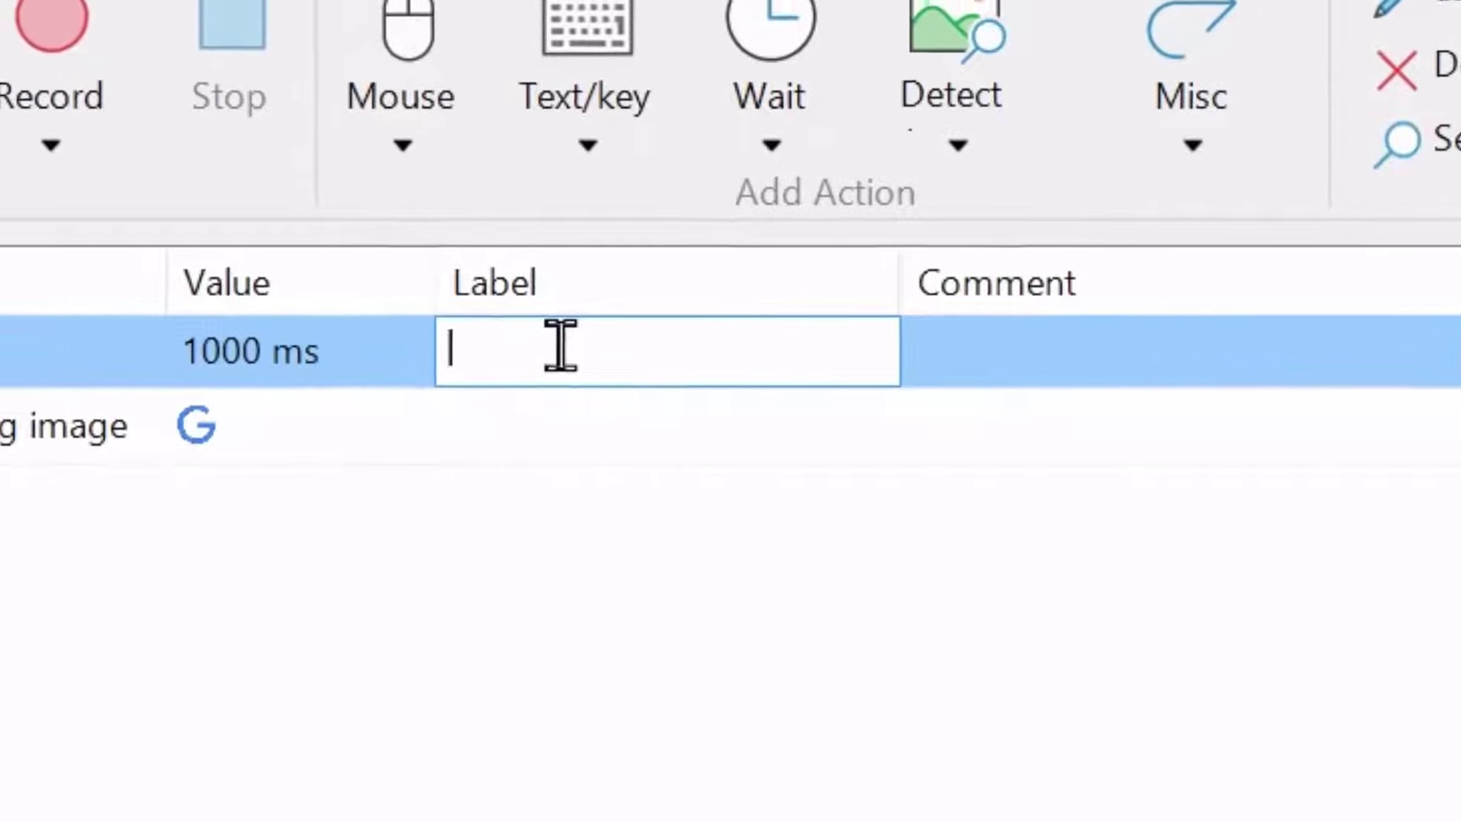
{"action": "type", "text": "area 1"}
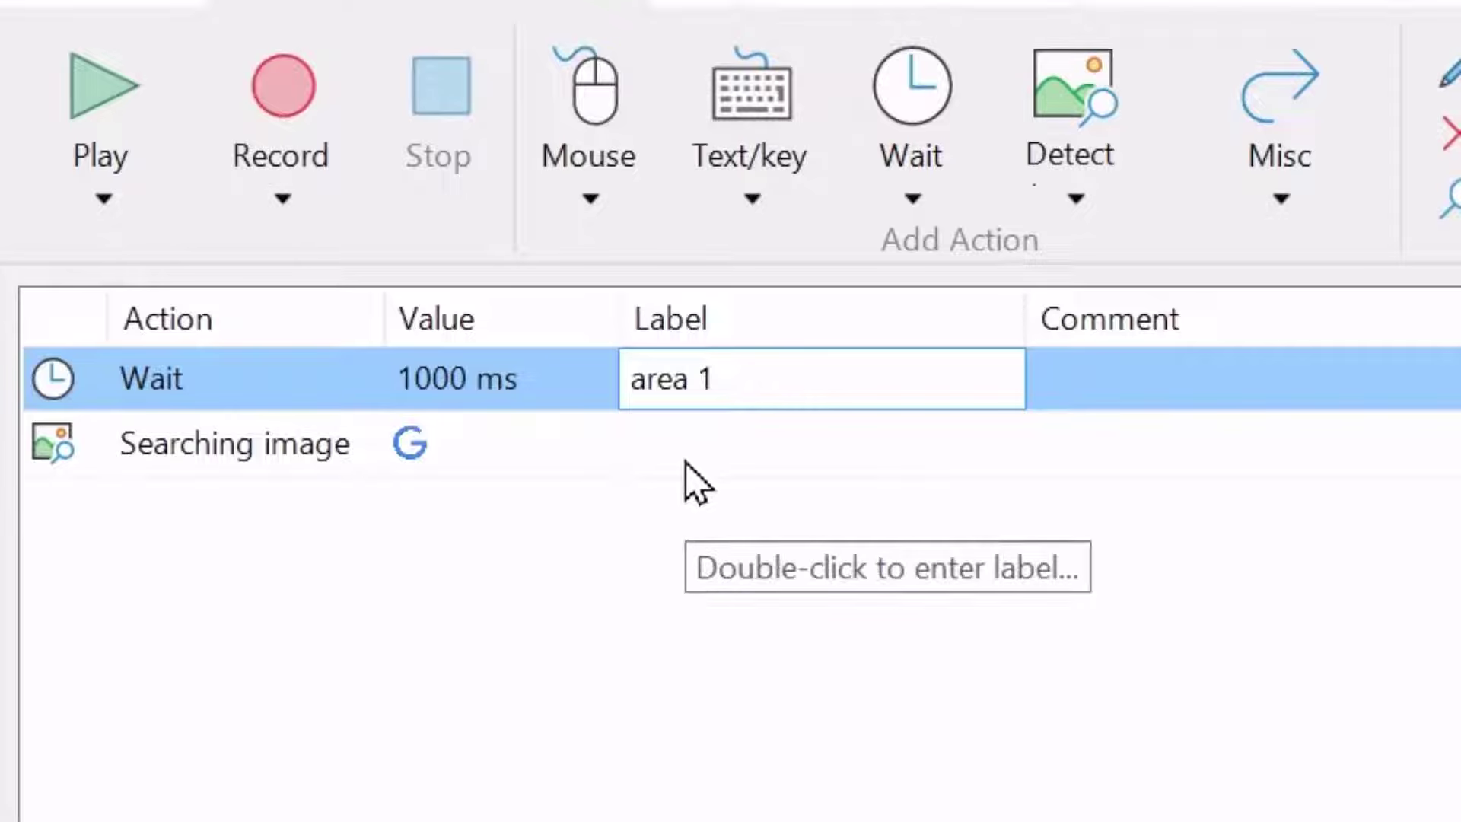
{"action": "key", "text": "Return"}
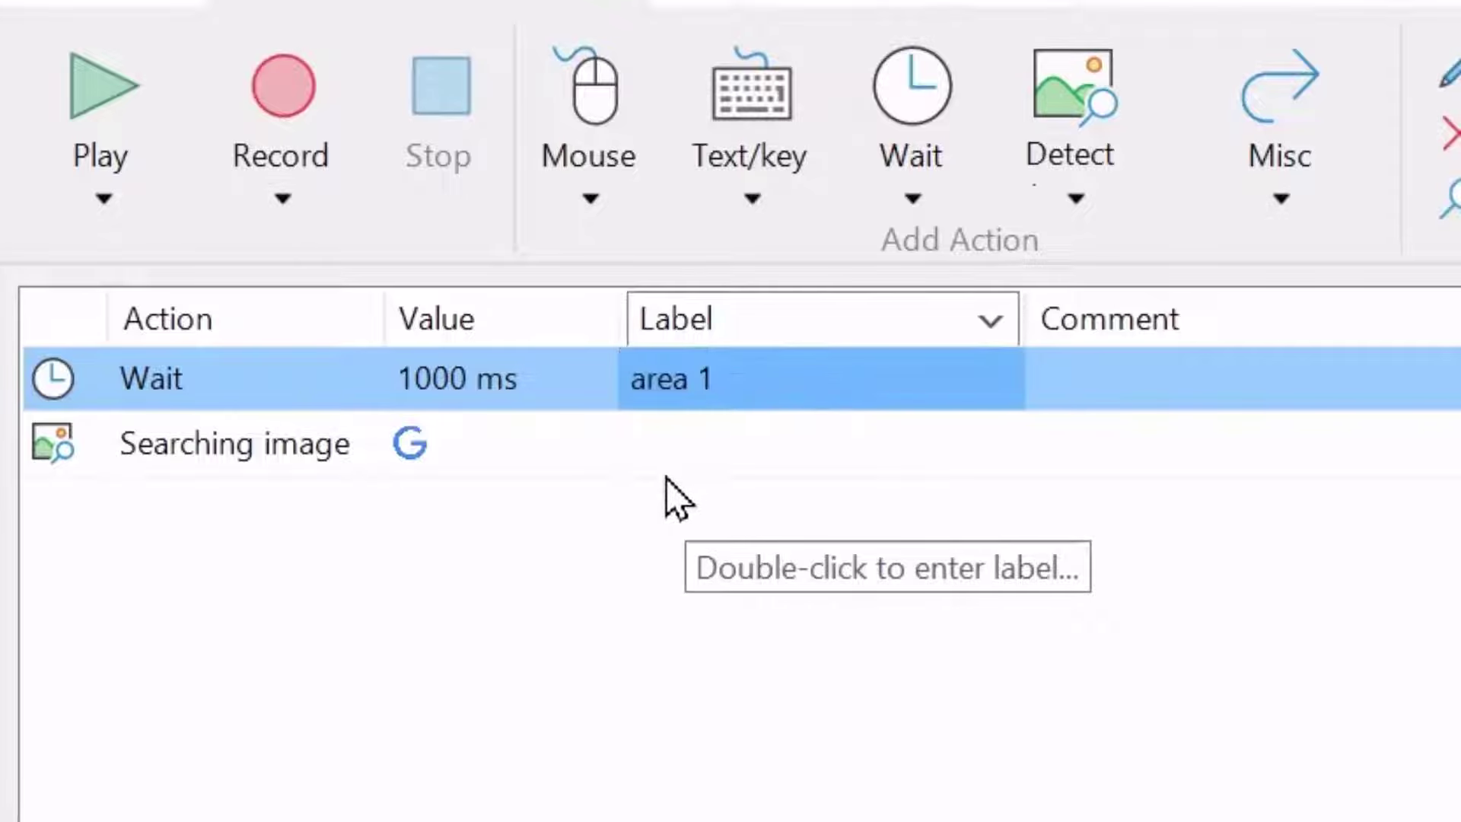
Make the image search go to "area 1" if the image is not found, and save the action
{"action": "double_click", "coordinate": [403, 447]}
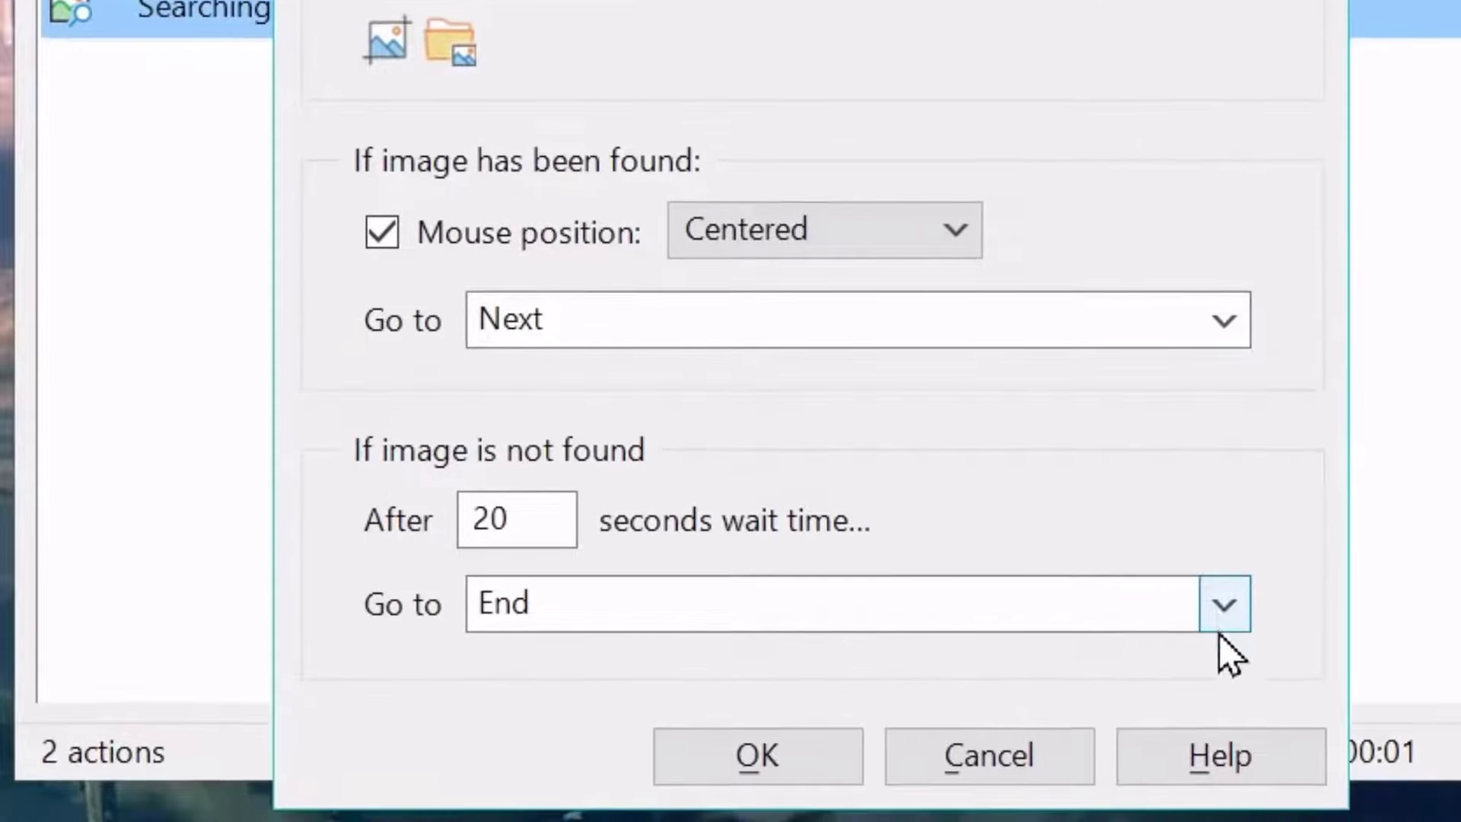
{"action": "left_click", "coordinate": [1223, 612]}
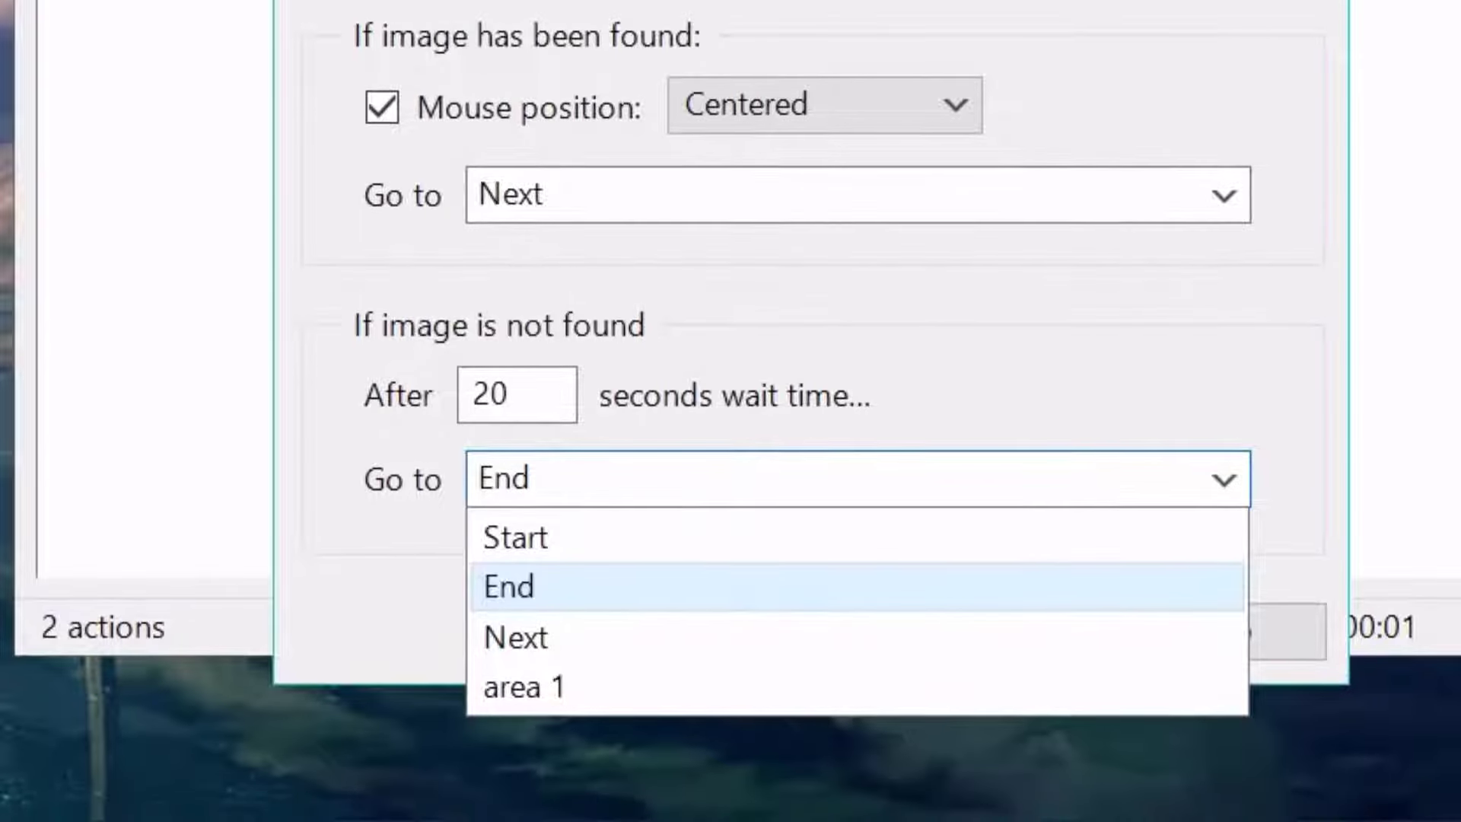
{"action": "left_click", "coordinate": [545, 374]}
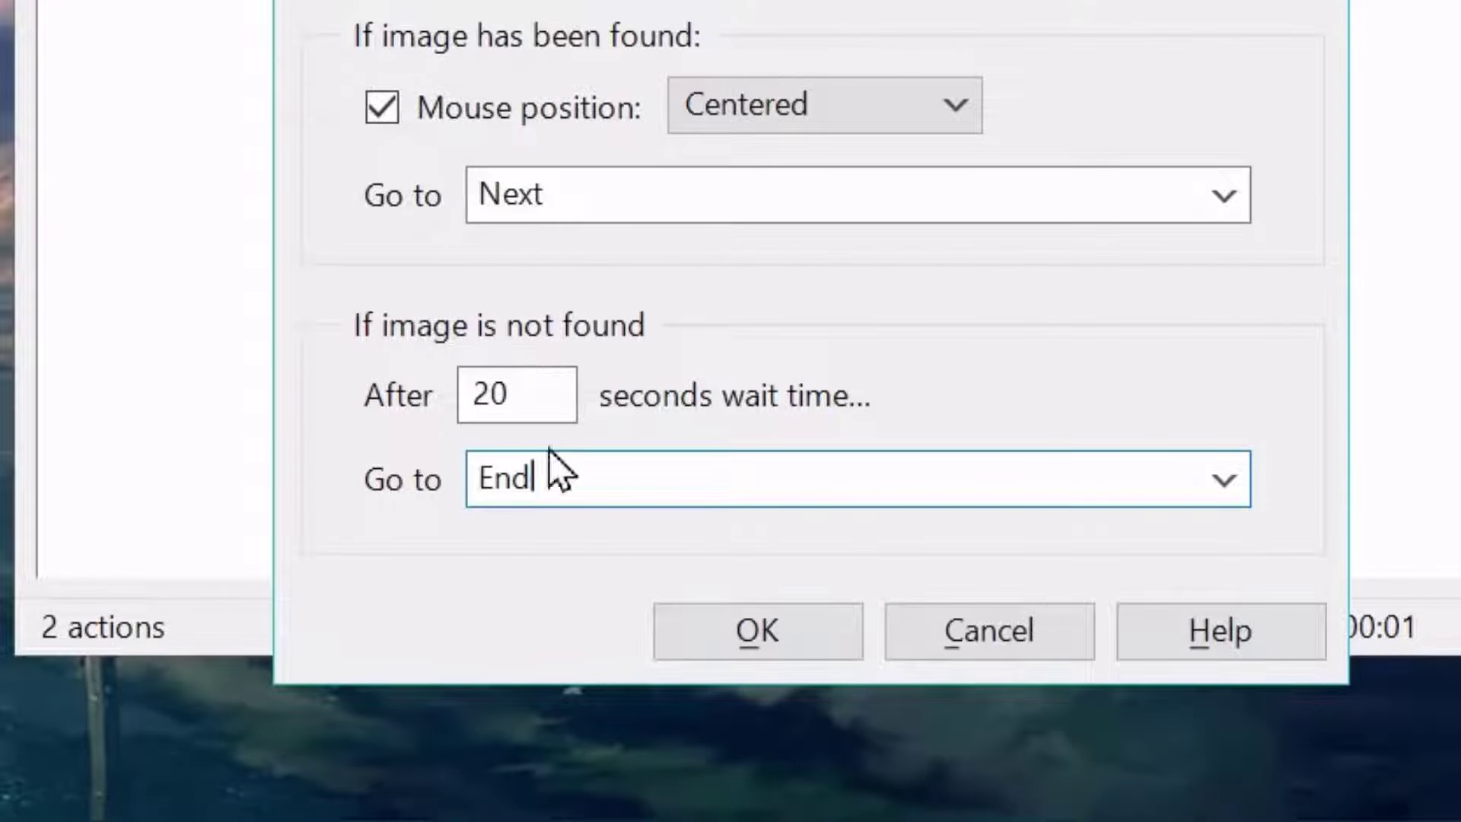
{"action": "left_click", "coordinate": [1218, 481]}
{"action": "left_click", "coordinate": [517, 691]}
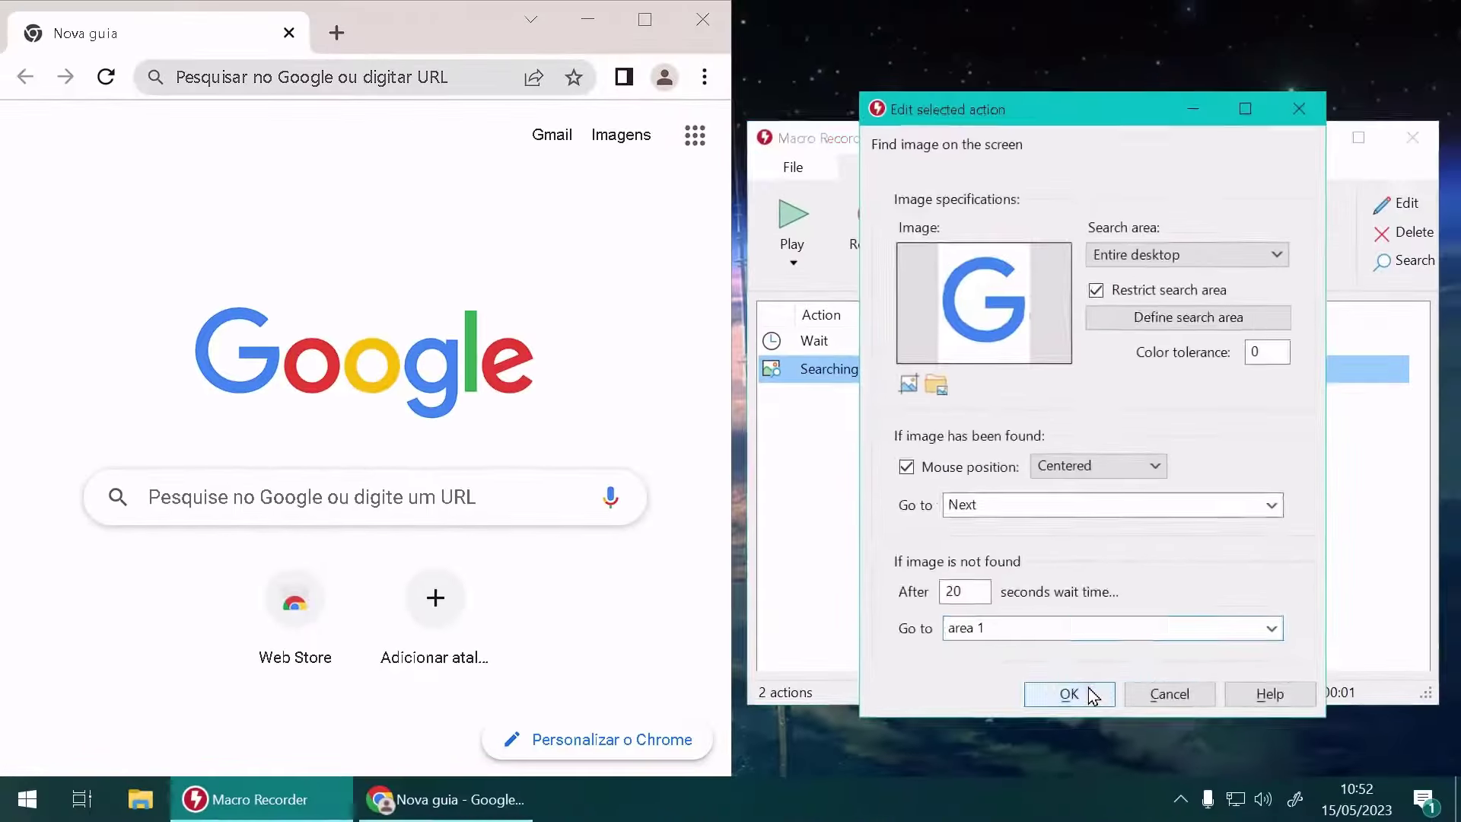
{"action": "left_click", "coordinate": [787, 632]}
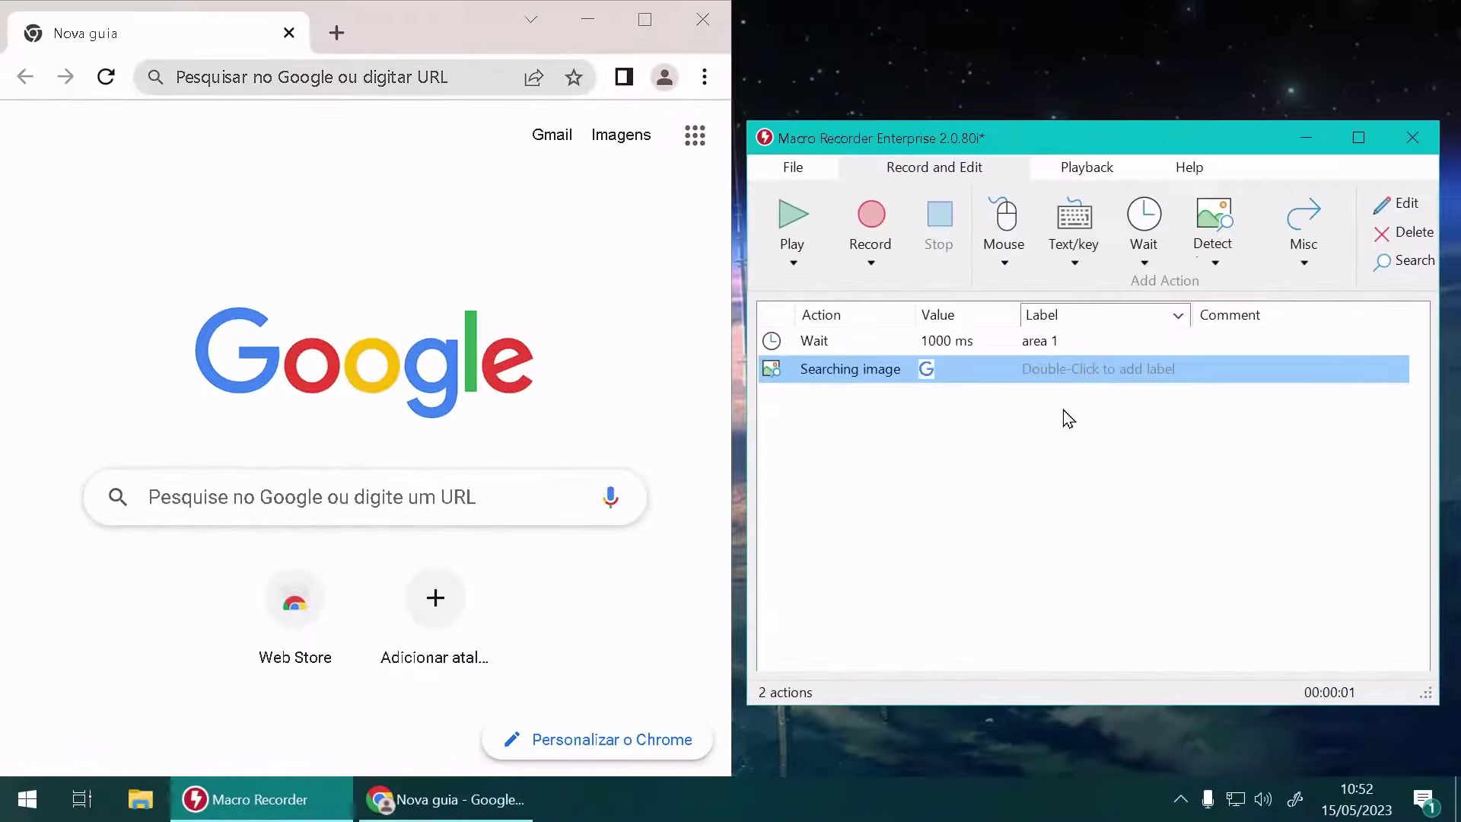
Delete both actions from the macro and start a new wait-for-image action, placing its dialog over the browser
{"action": "left_click", "coordinate": [944, 347], "text": "shift"}
{"action": "key", "text": "Delete"}
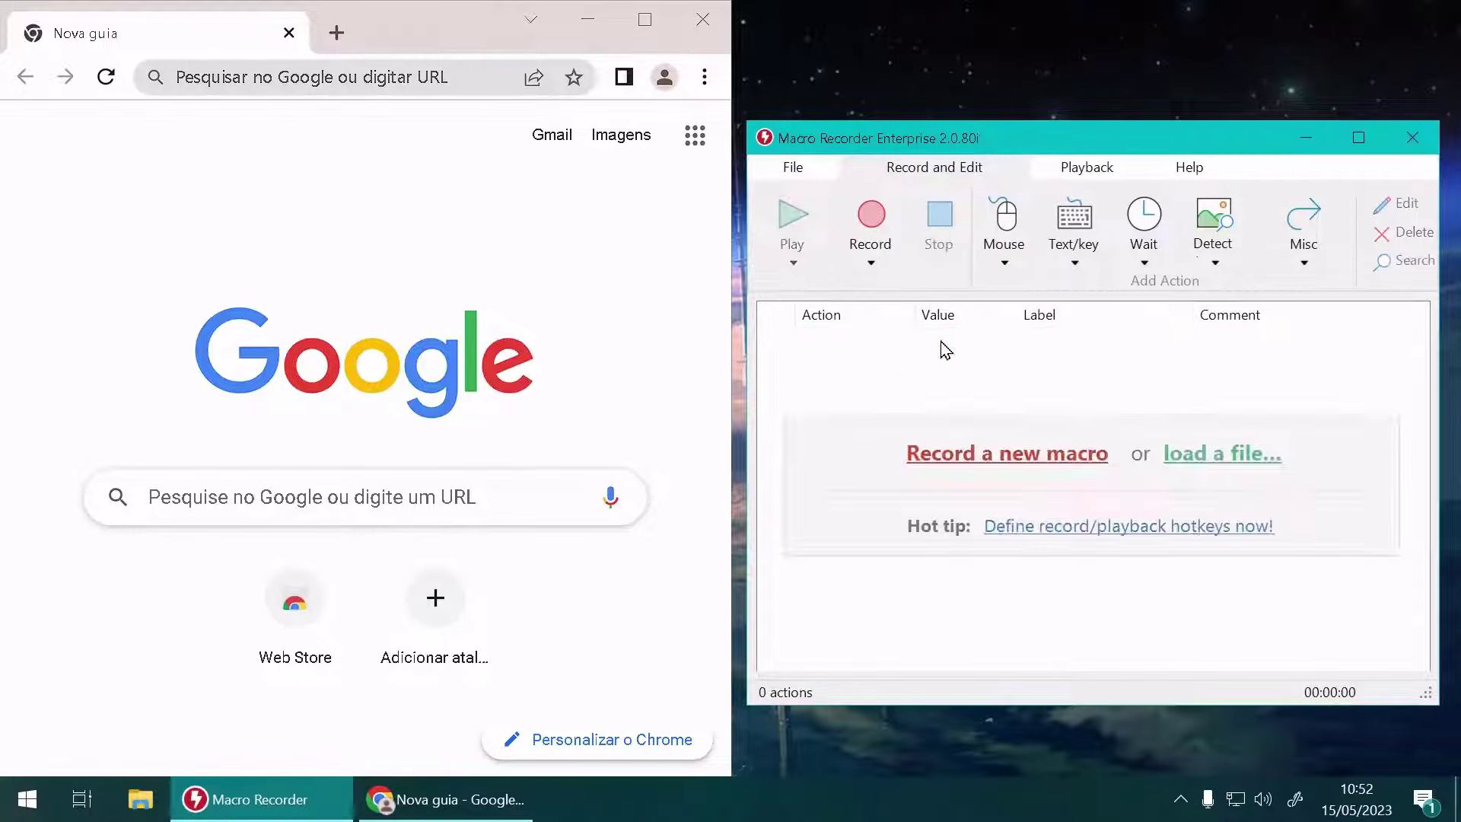
{"action": "left_click", "coordinate": [1210, 213]}
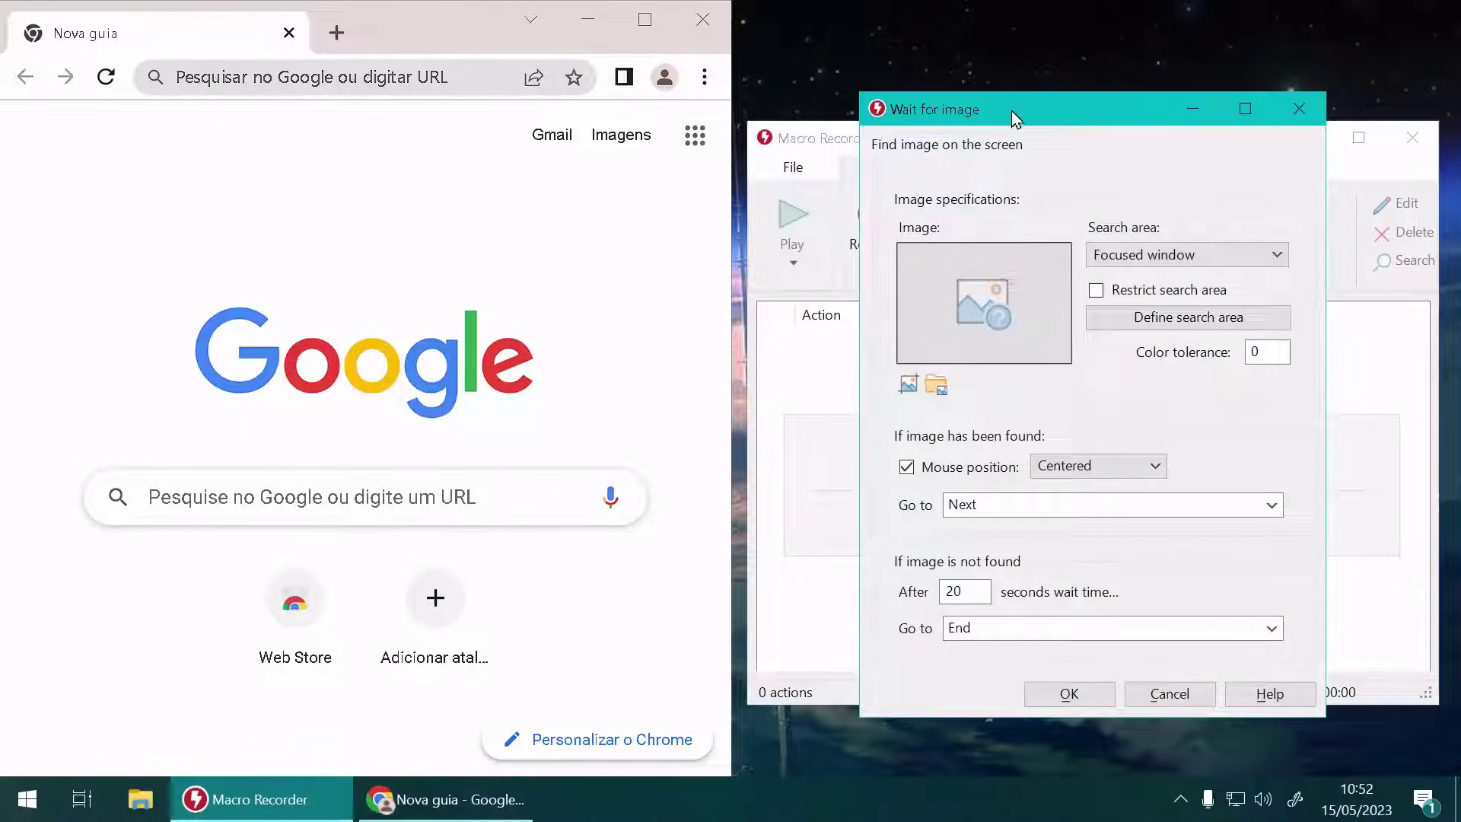
{"action": "left_click_drag", "start_coordinate": [1015, 118], "coordinate": [413, 139]}
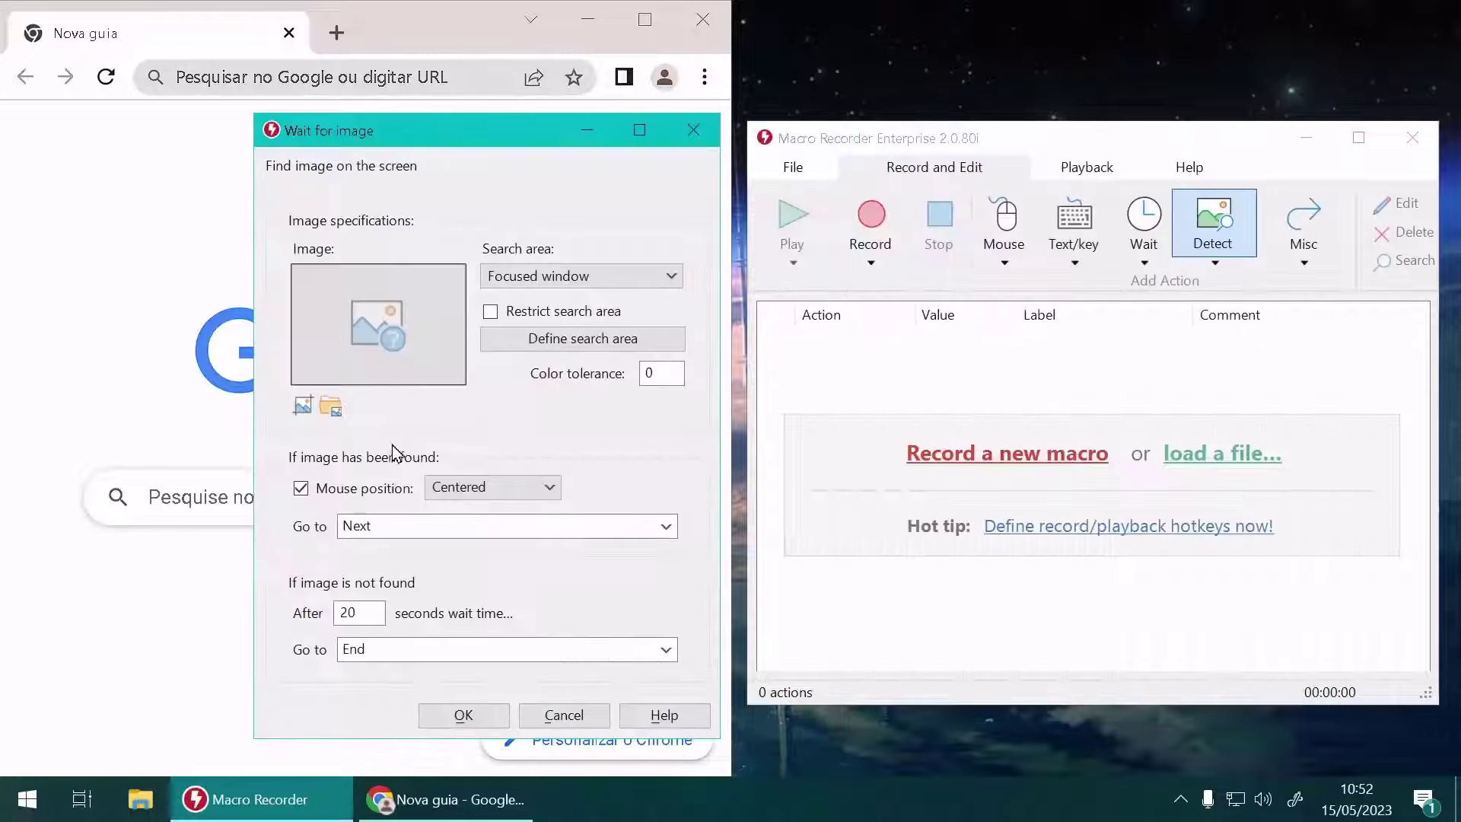
Review the Go to destinations available when the image has been found
{"action": "left_click", "coordinate": [663, 525]}
{"action": "left_click", "coordinate": [300, 532]}
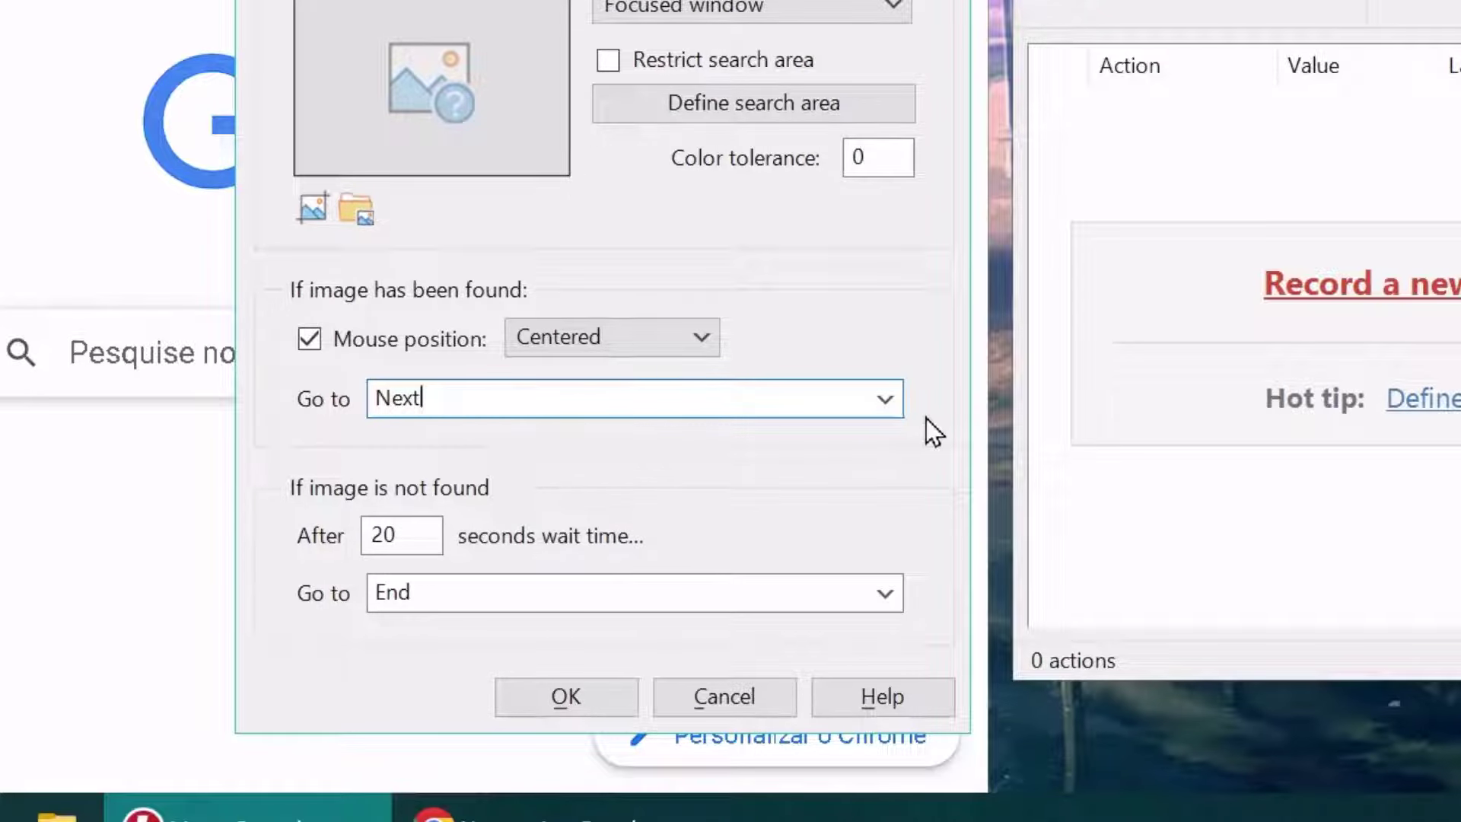
{"action": "left_click", "coordinate": [885, 400]}
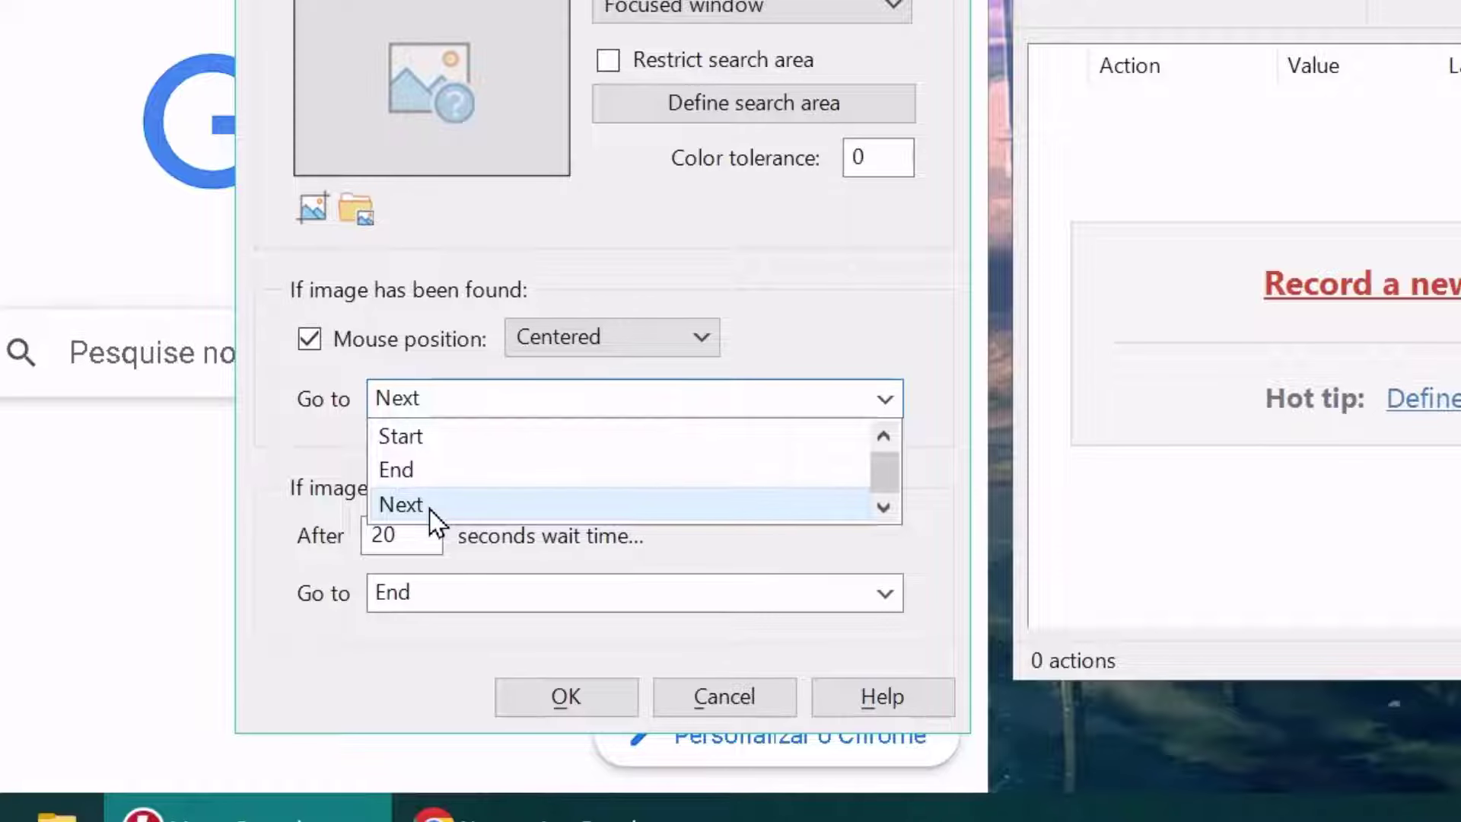
{"action": "left_click", "coordinate": [799, 304]}
Capture the word "Pesquise" in the Google search box as the image to find, keeping the mouse position Centered
{"action": "left_click", "coordinate": [308, 204]}
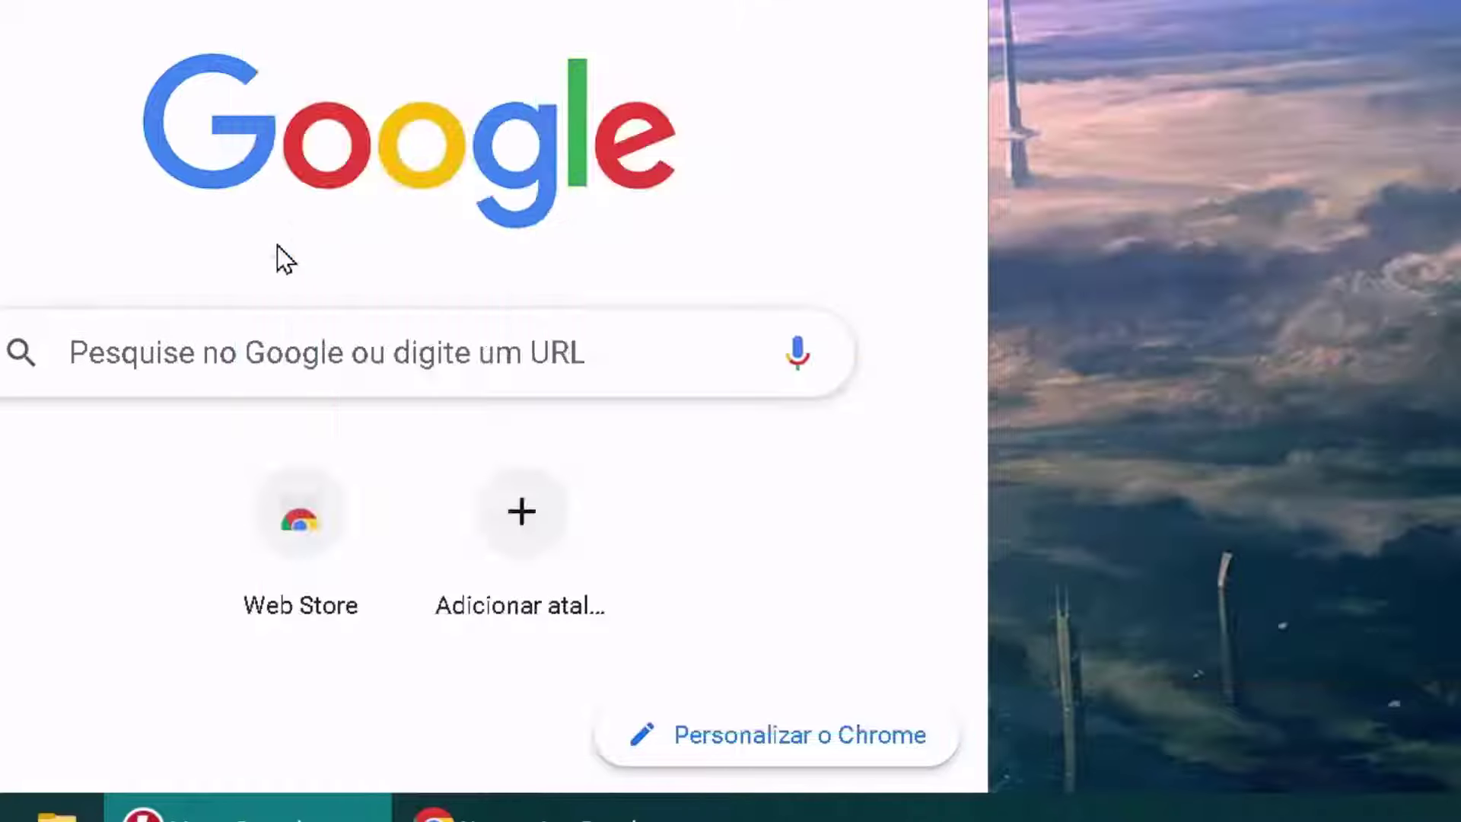
{"action": "left_click_drag", "start_coordinate": [69, 339], "coordinate": [195, 372]}
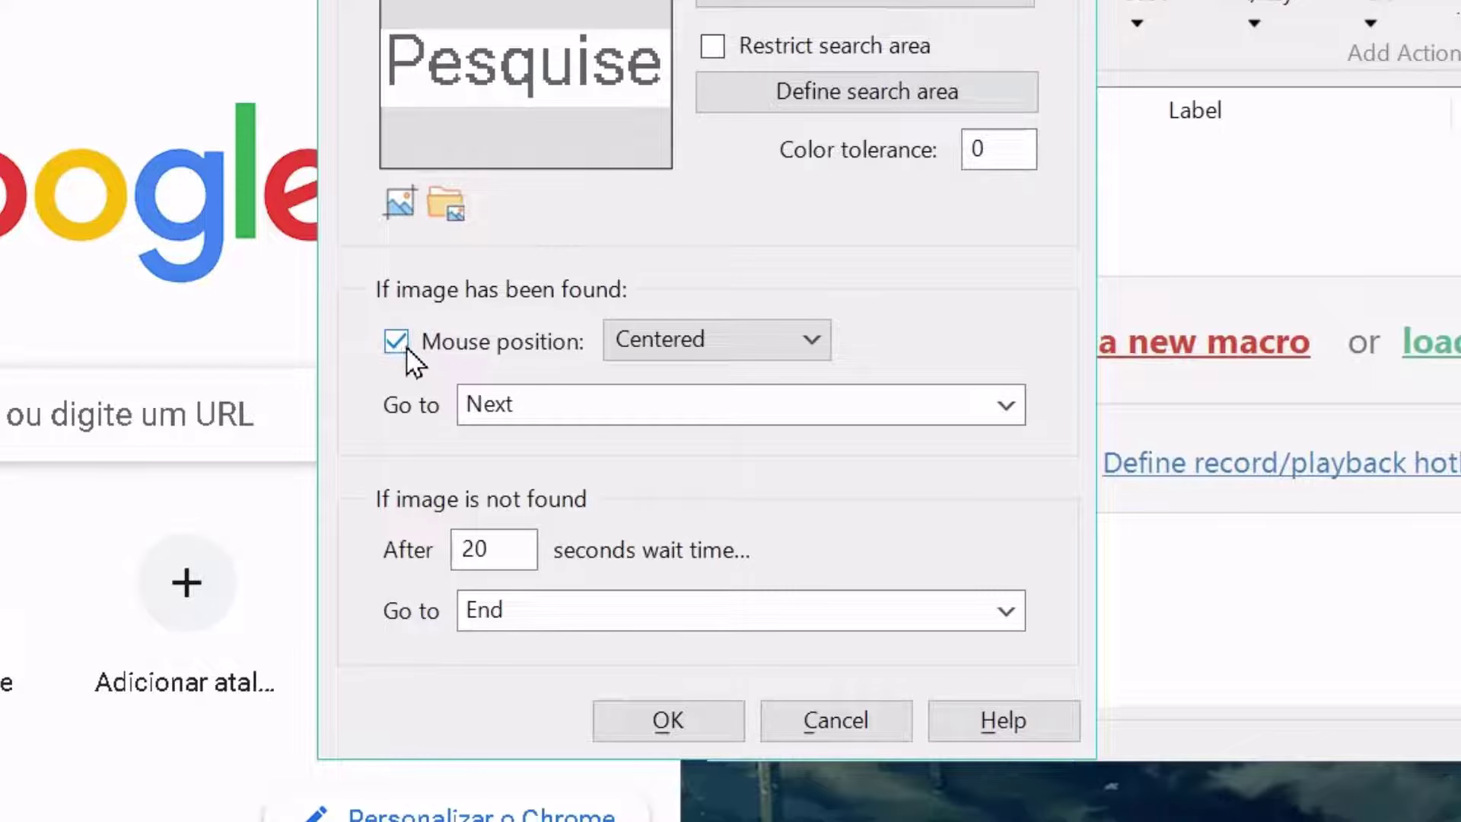
{"action": "left_click", "coordinate": [712, 350]}
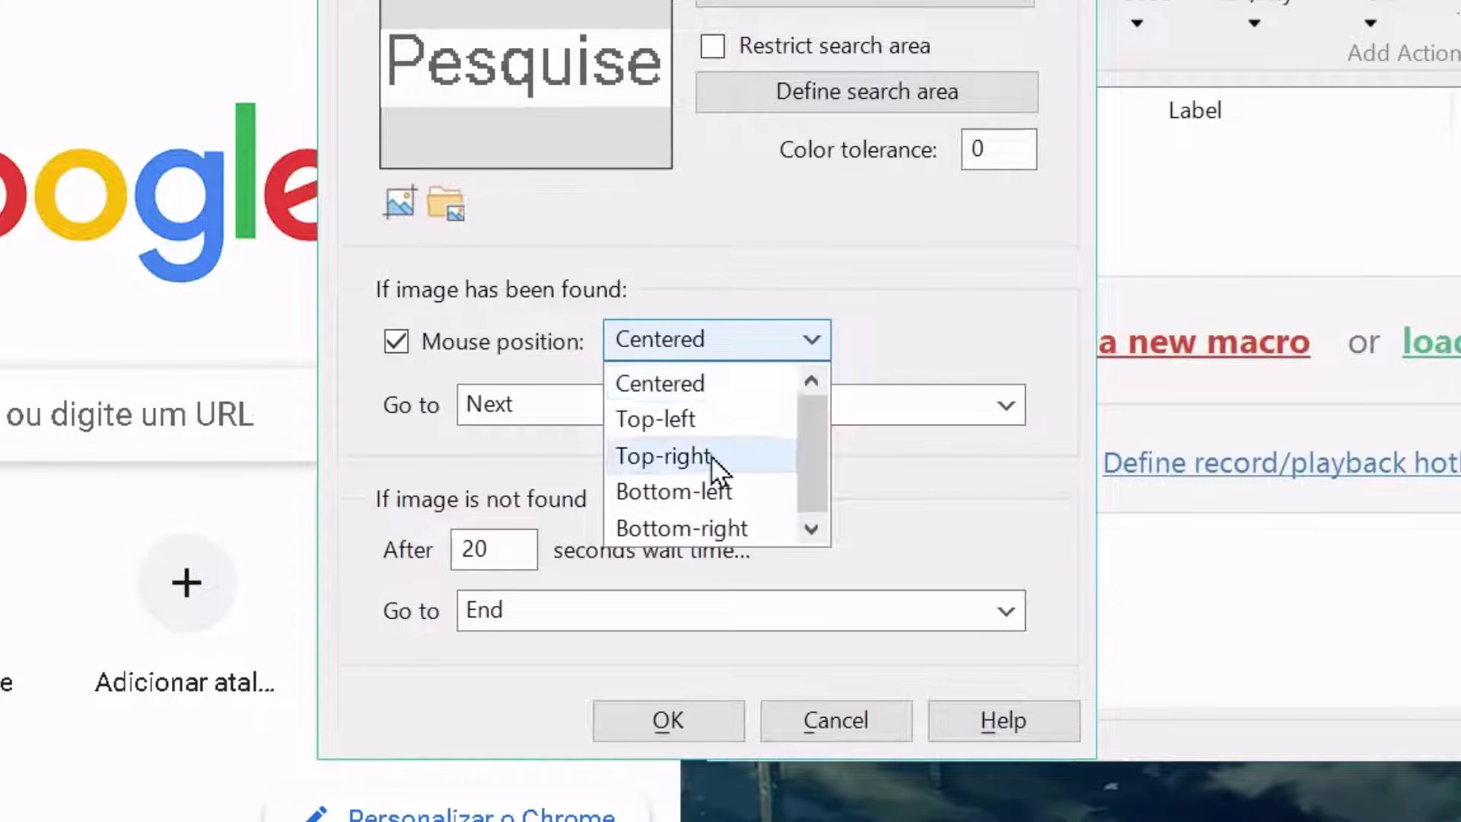
{"action": "left_click", "coordinate": [425, 407]}
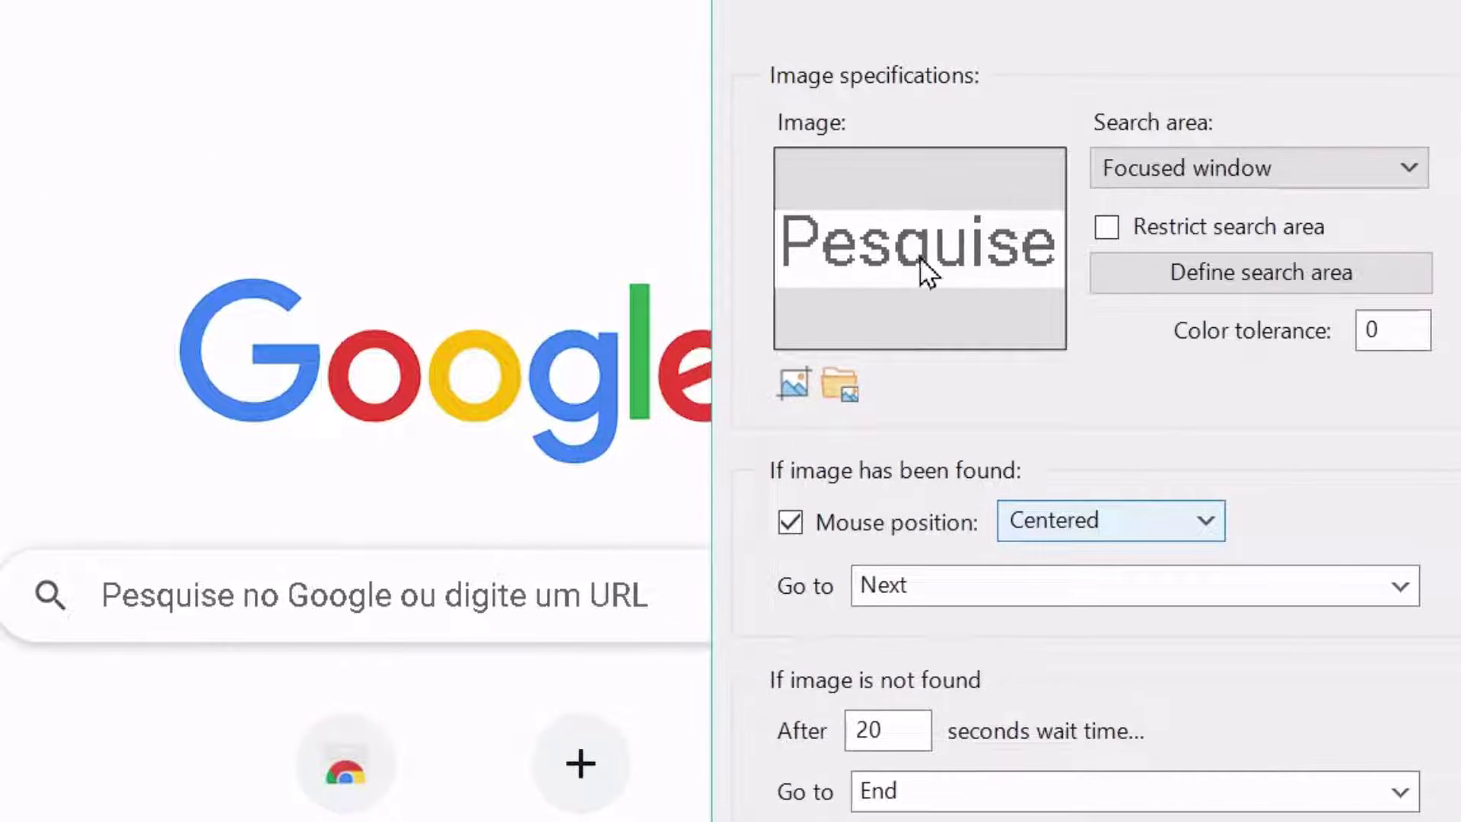
Set the search area to Entire desktop and restrict it to a region drawn over the browser page
{"action": "left_click", "coordinate": [1178, 172]}
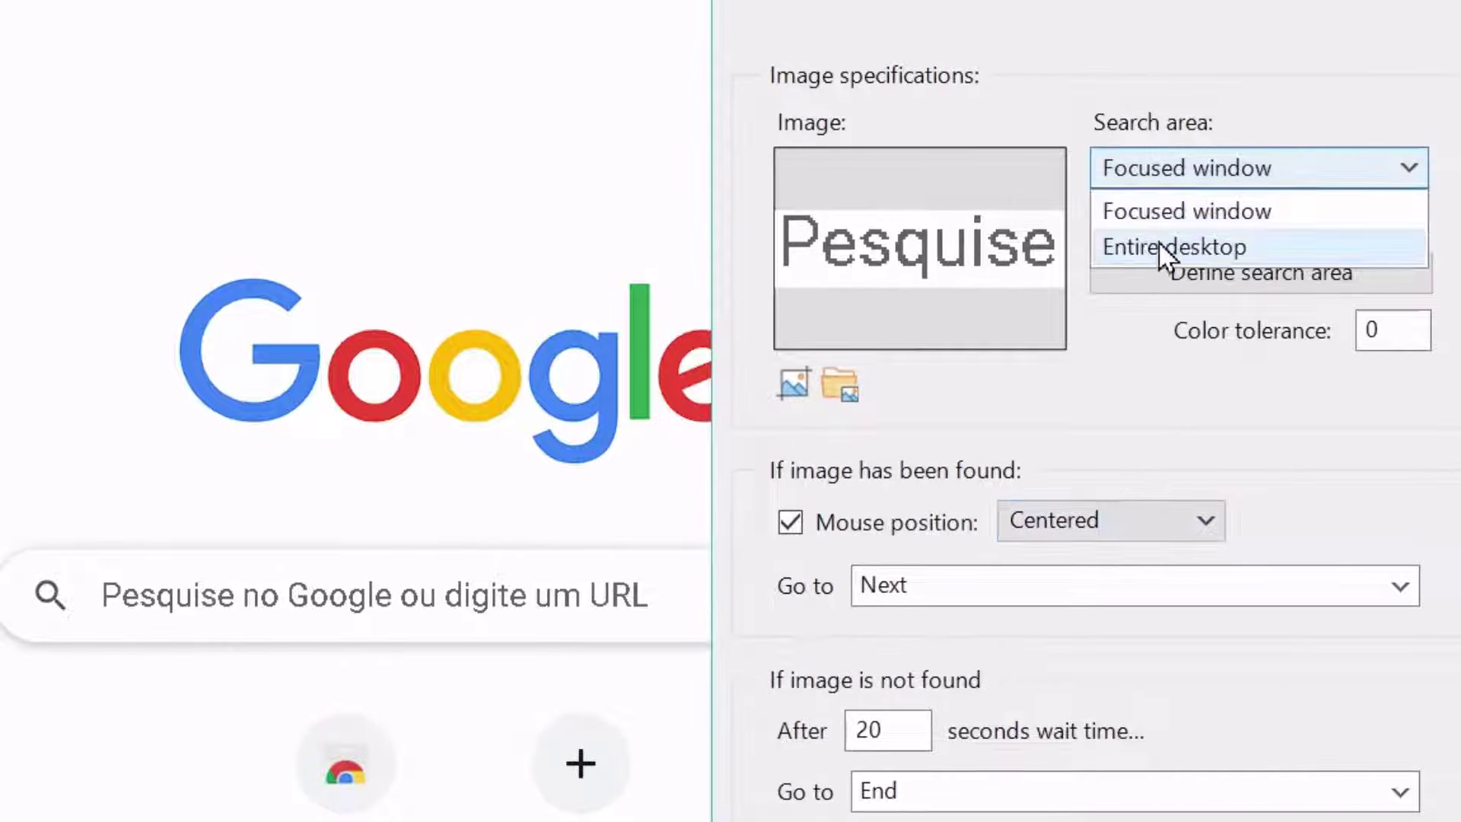
{"action": "left_click", "coordinate": [1158, 244]}
{"action": "left_click", "coordinate": [1133, 230]}
{"action": "left_click", "coordinate": [1156, 274]}
{"action": "left_click_drag", "start_coordinate": [0, 224], "coordinate": [411, 821]}
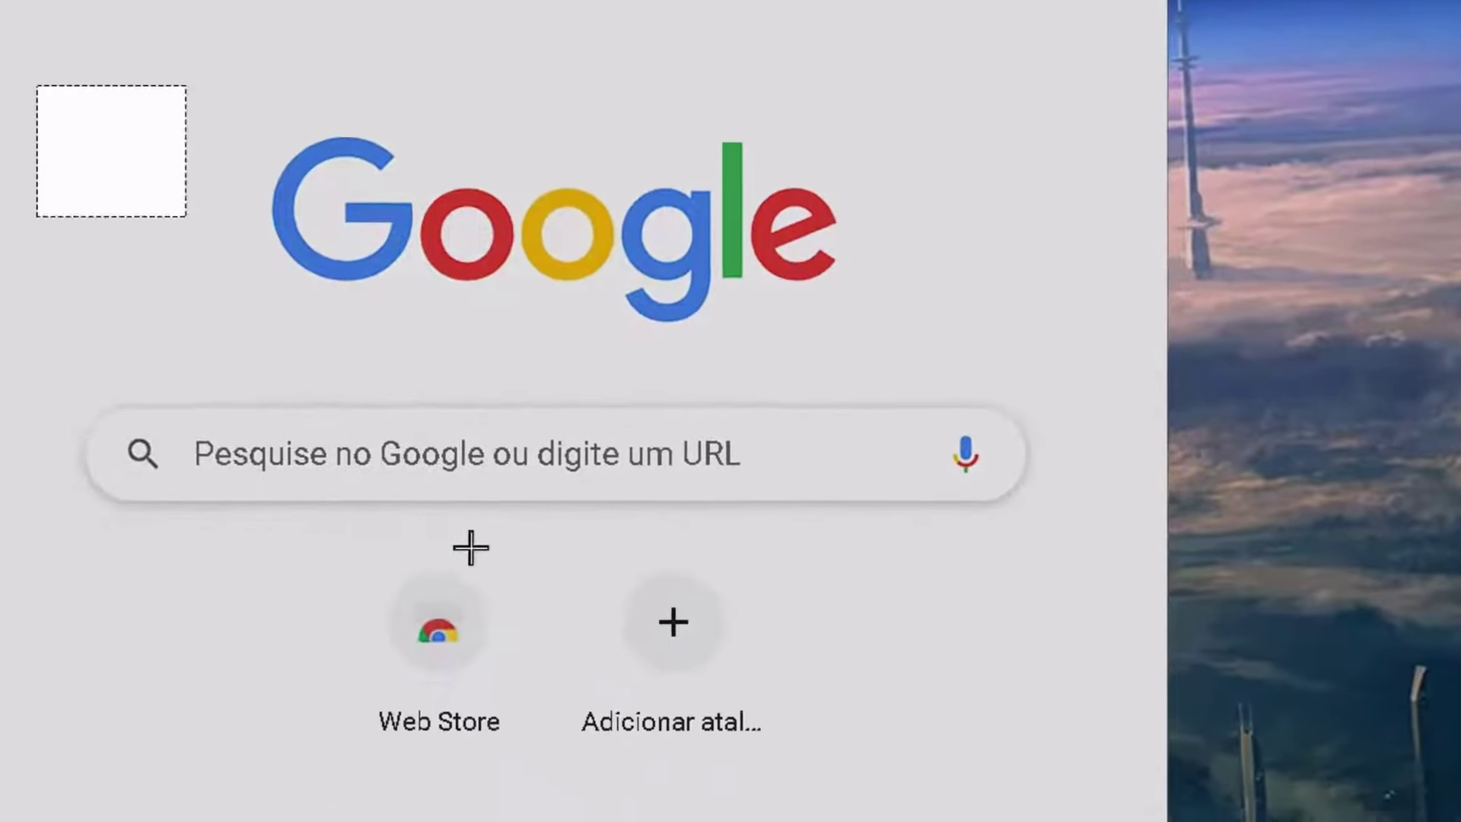
{"action": "left_click_drag", "start_coordinate": [533, 744], "coordinate": [534, 744]}
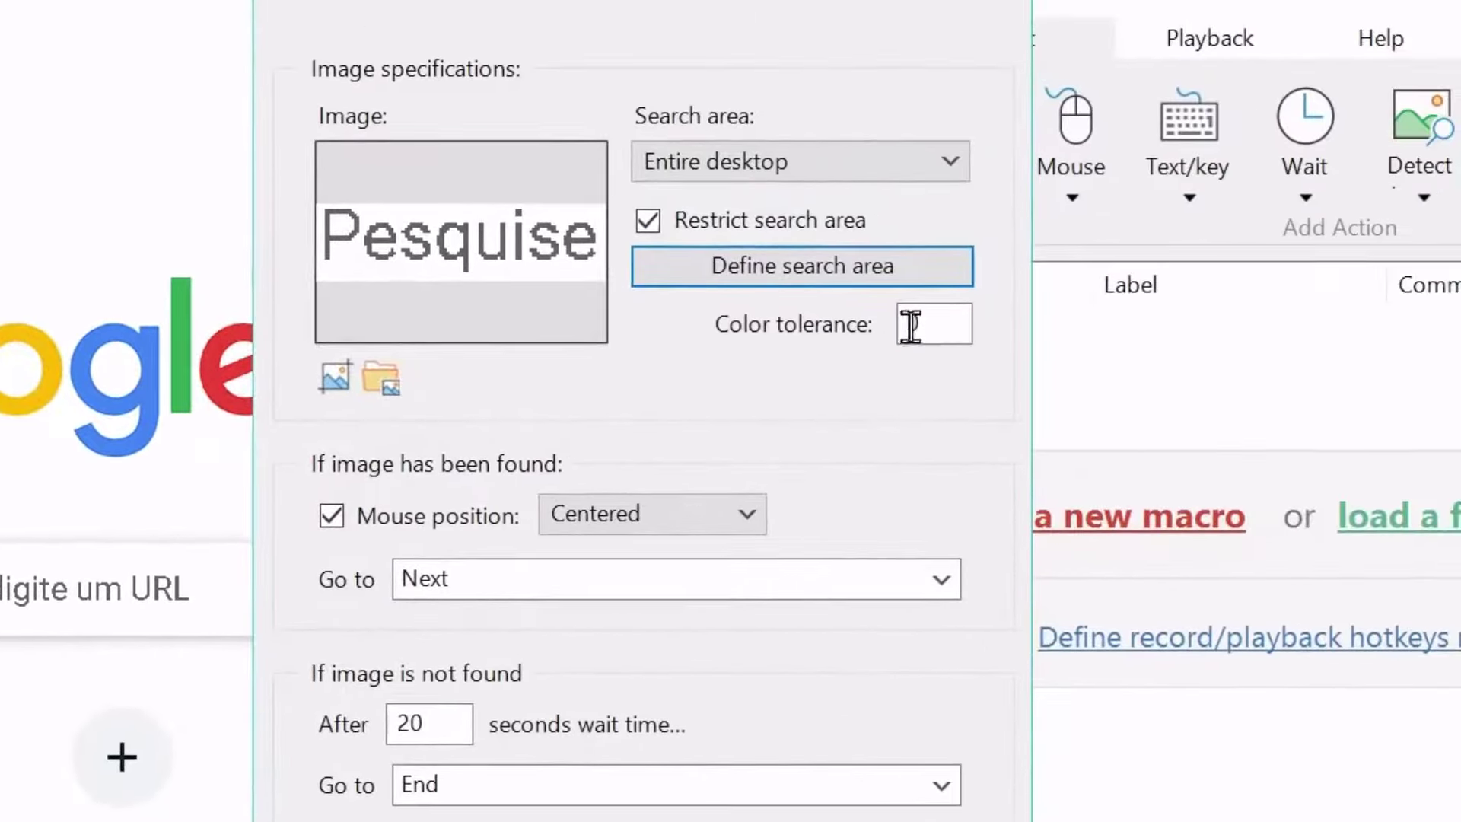
Set the color tolerance to 20 and the wait time for a missing image to 196 seconds
{"action": "left_click", "coordinate": [910, 325]}
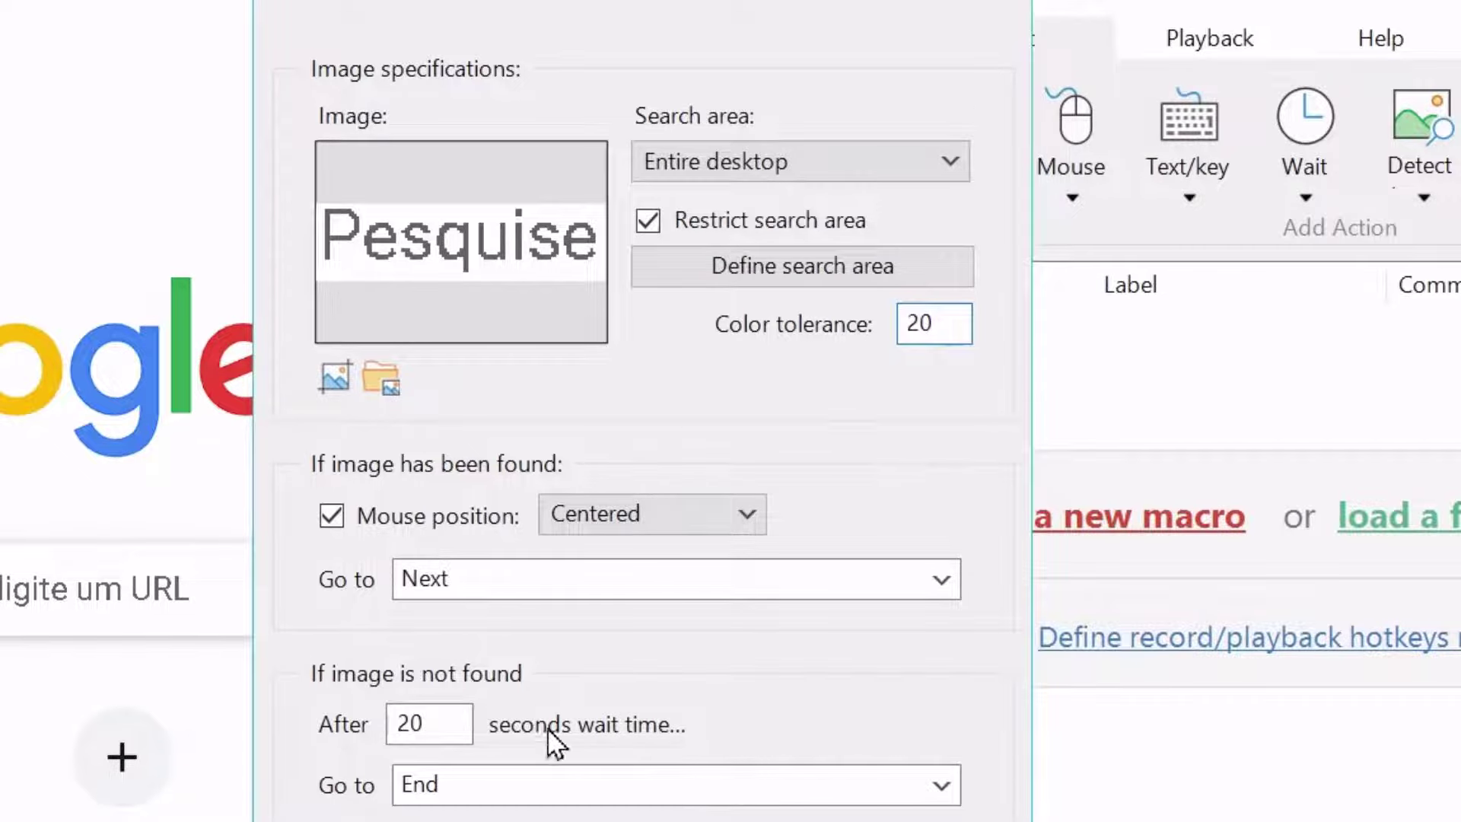
{"action": "double_click", "coordinate": [415, 723]}
{"action": "type", "text": "196"}
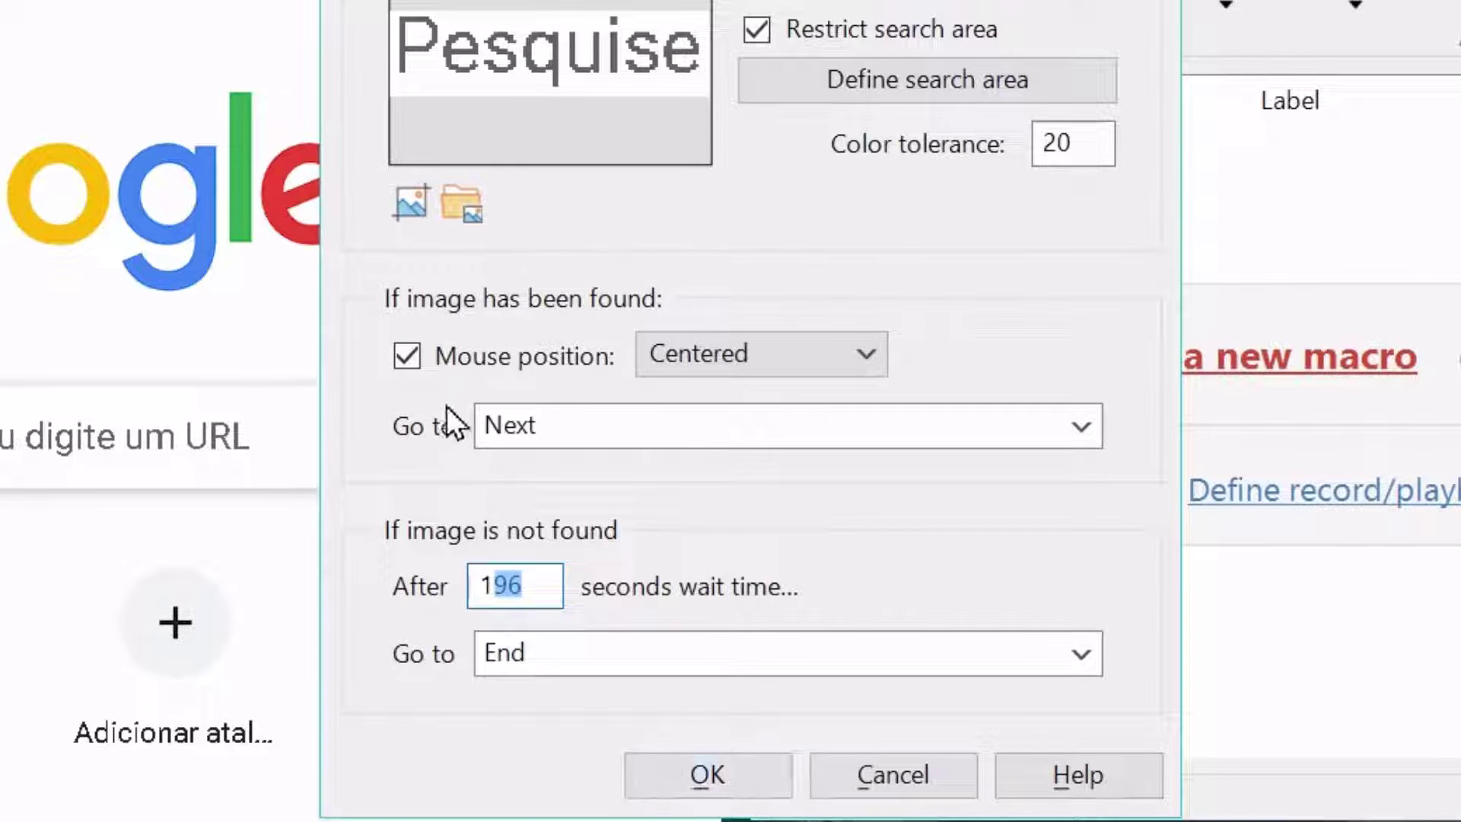
Keep Next as the Go to destination for a found image and save the image search action
{"action": "left_click", "coordinate": [1080, 428]}
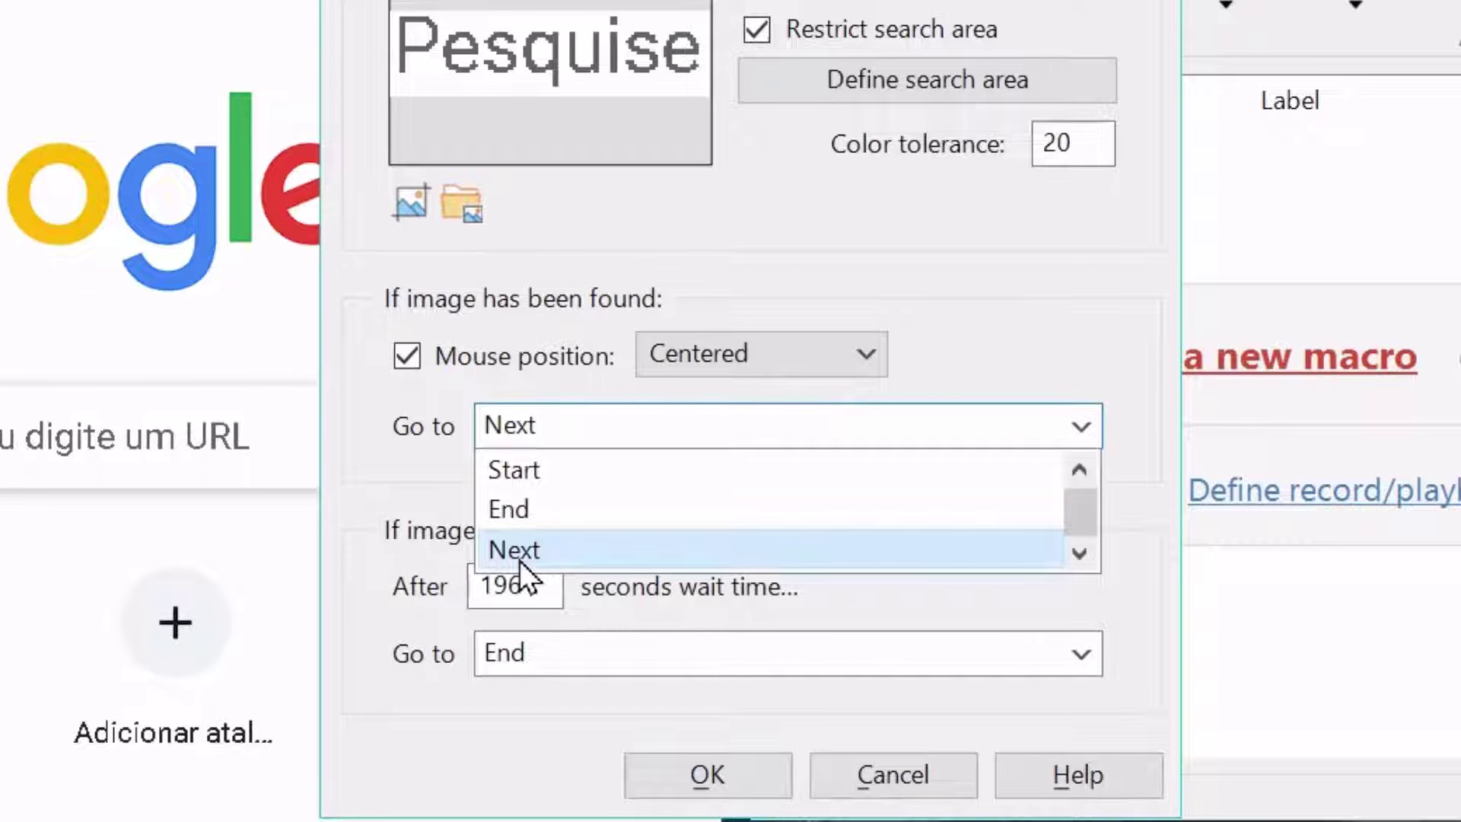
{"action": "left_click", "coordinate": [519, 560]}
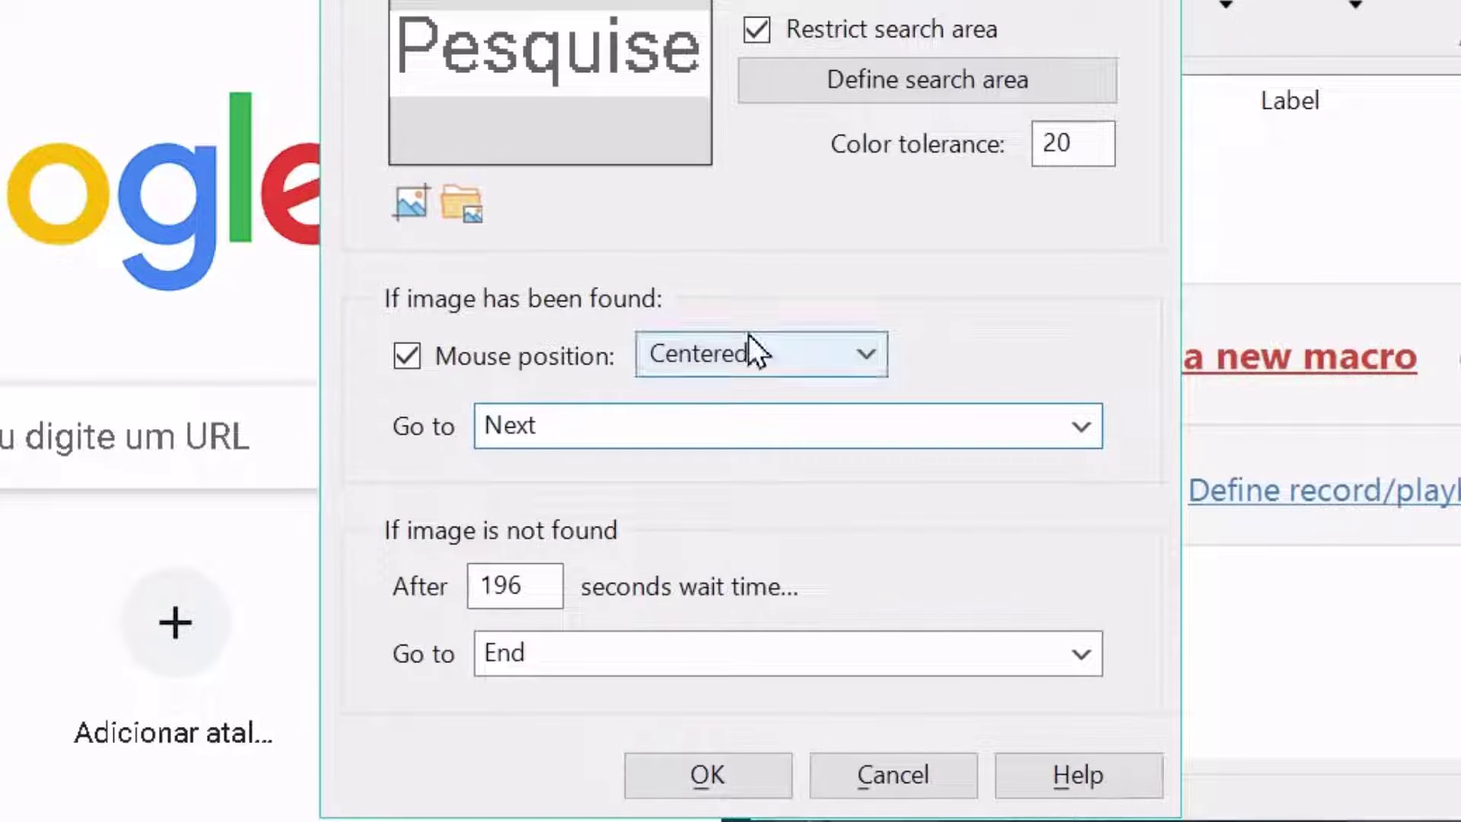
{"action": "left_click", "coordinate": [1080, 426]}
{"action": "left_click", "coordinate": [532, 550]}
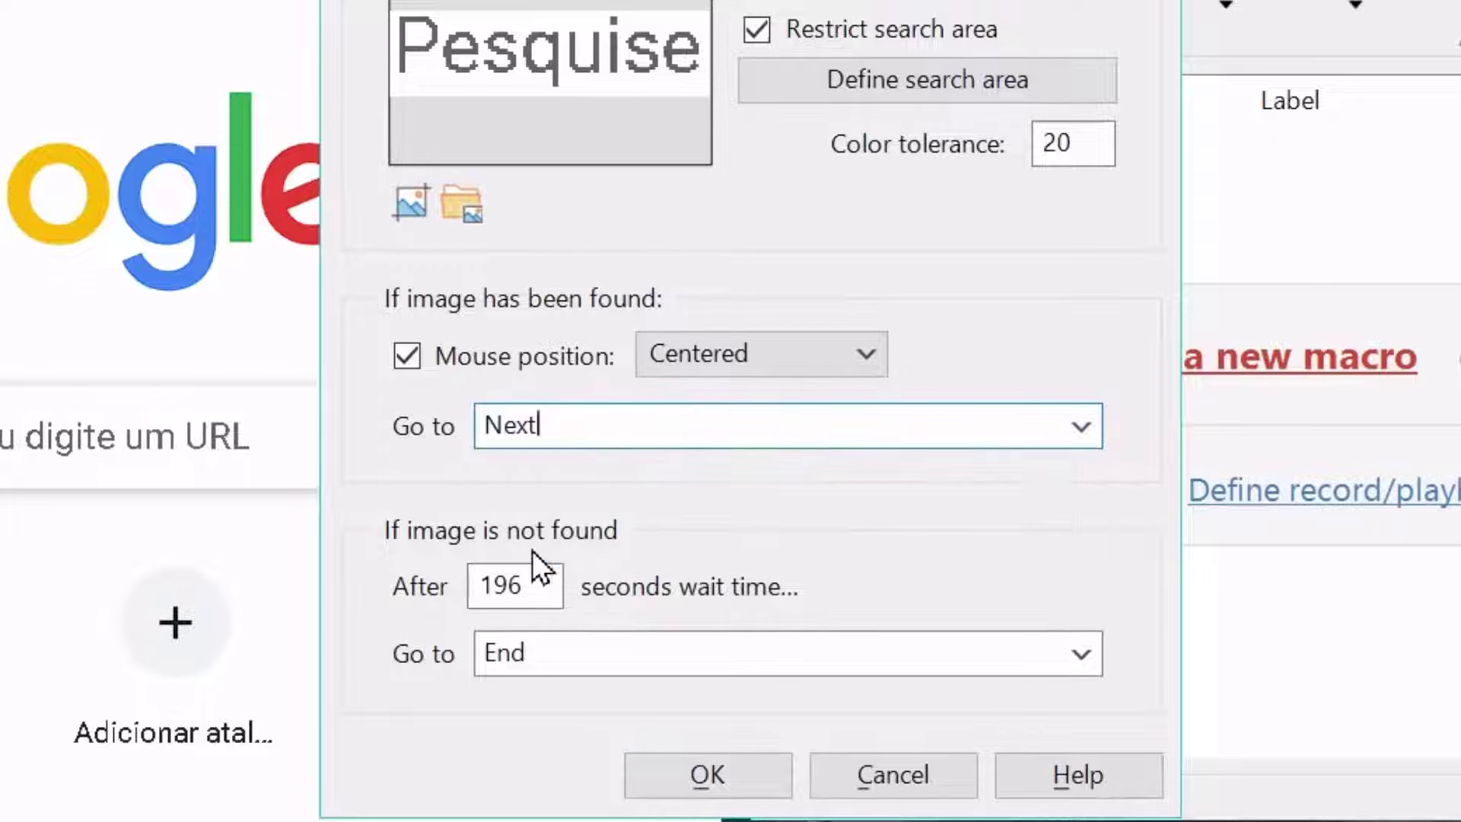
{"action": "left_click", "coordinate": [713, 788]}
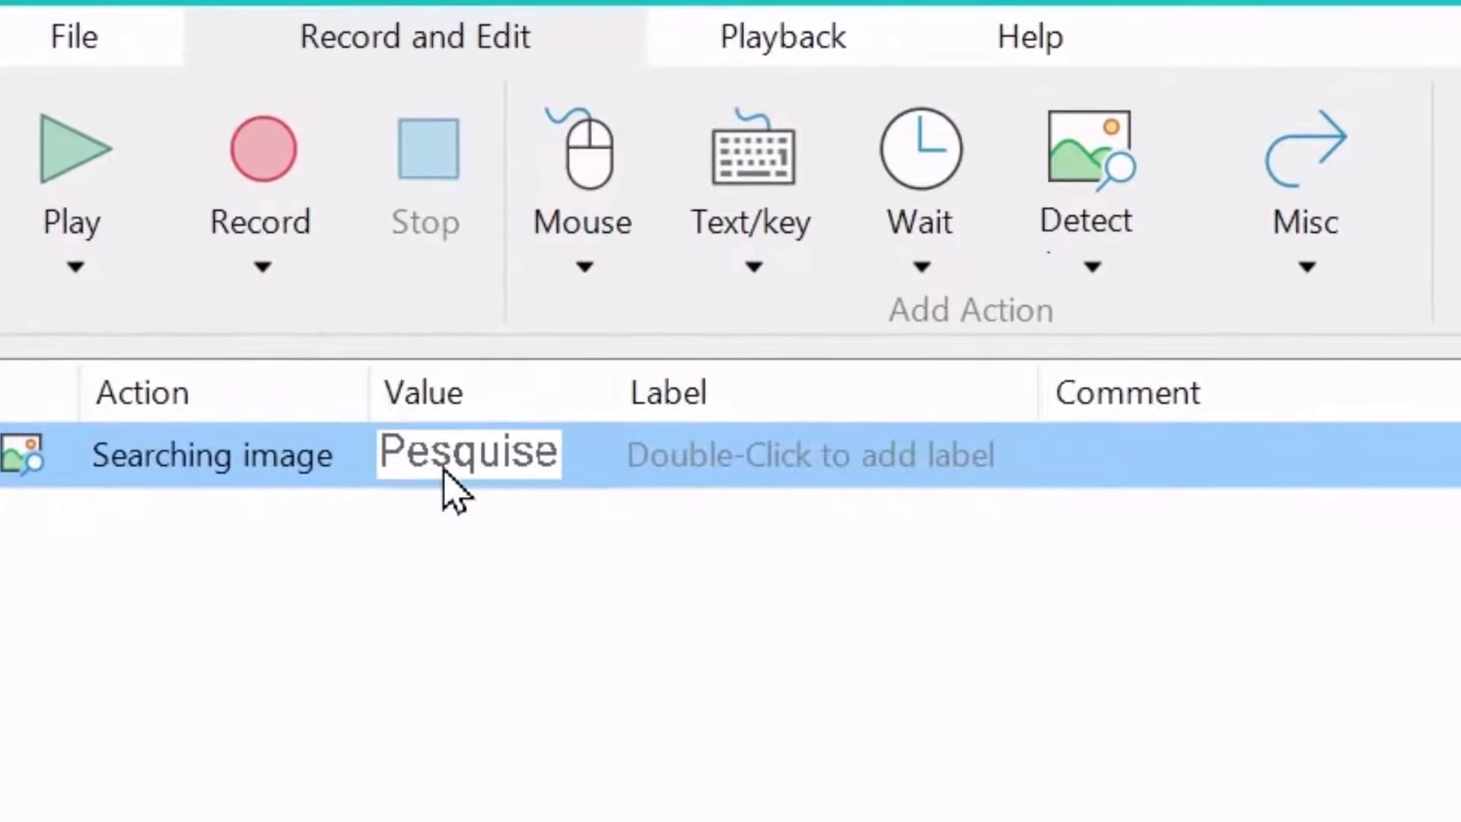
{"action": "double_click", "coordinate": [444, 469]}
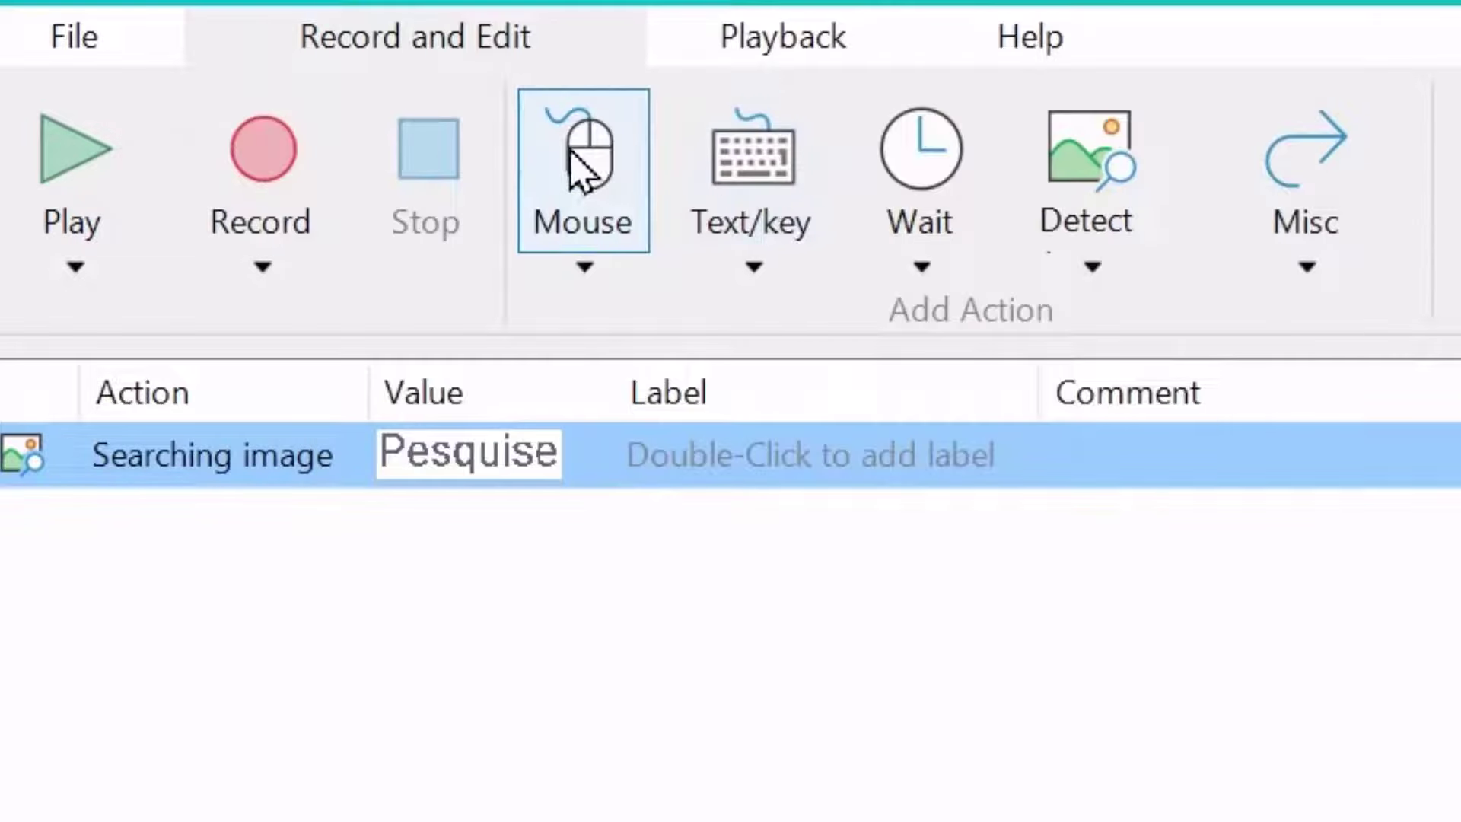
Add a left mouse click action relative to the current mouse position, with Delta X and Delta Y at 0
{"action": "left_click", "coordinate": [582, 163]}
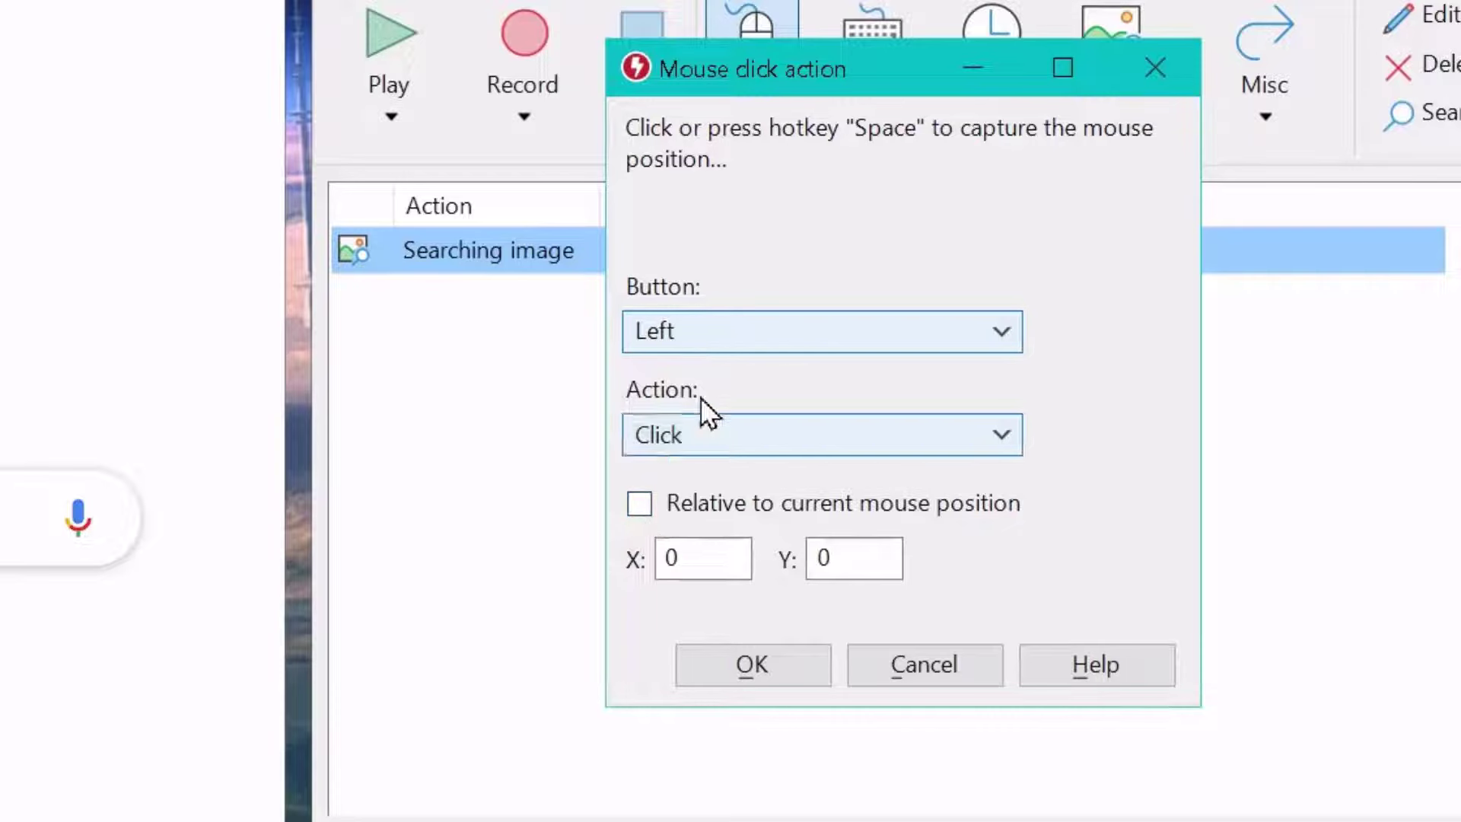
{"action": "left_click", "coordinate": [75, 82]}
{"action": "left_click", "coordinate": [0, 4]}
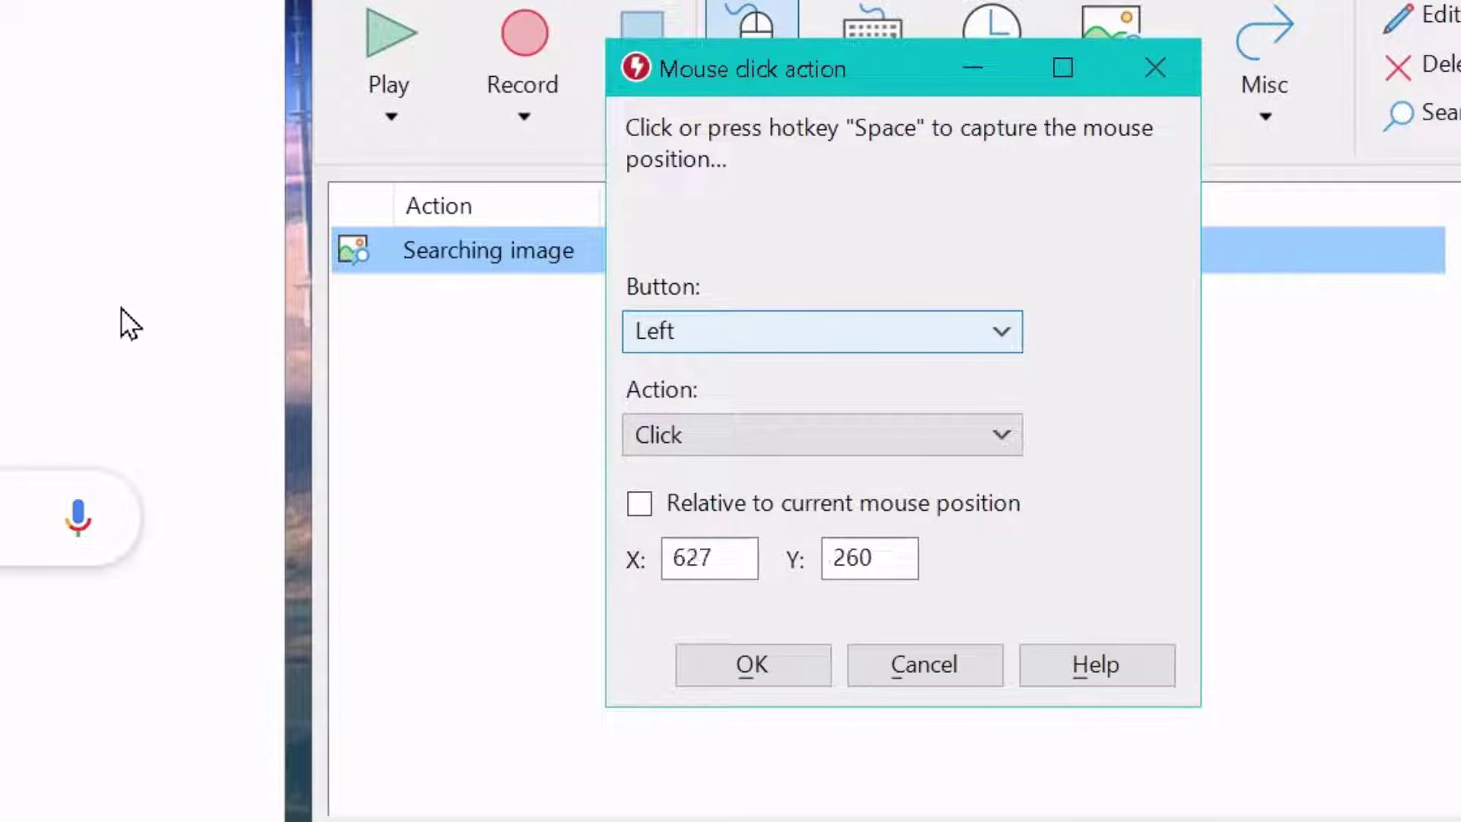
{"action": "left_click", "coordinate": [150, 326]}
{"action": "left_click", "coordinate": [0, 24]}
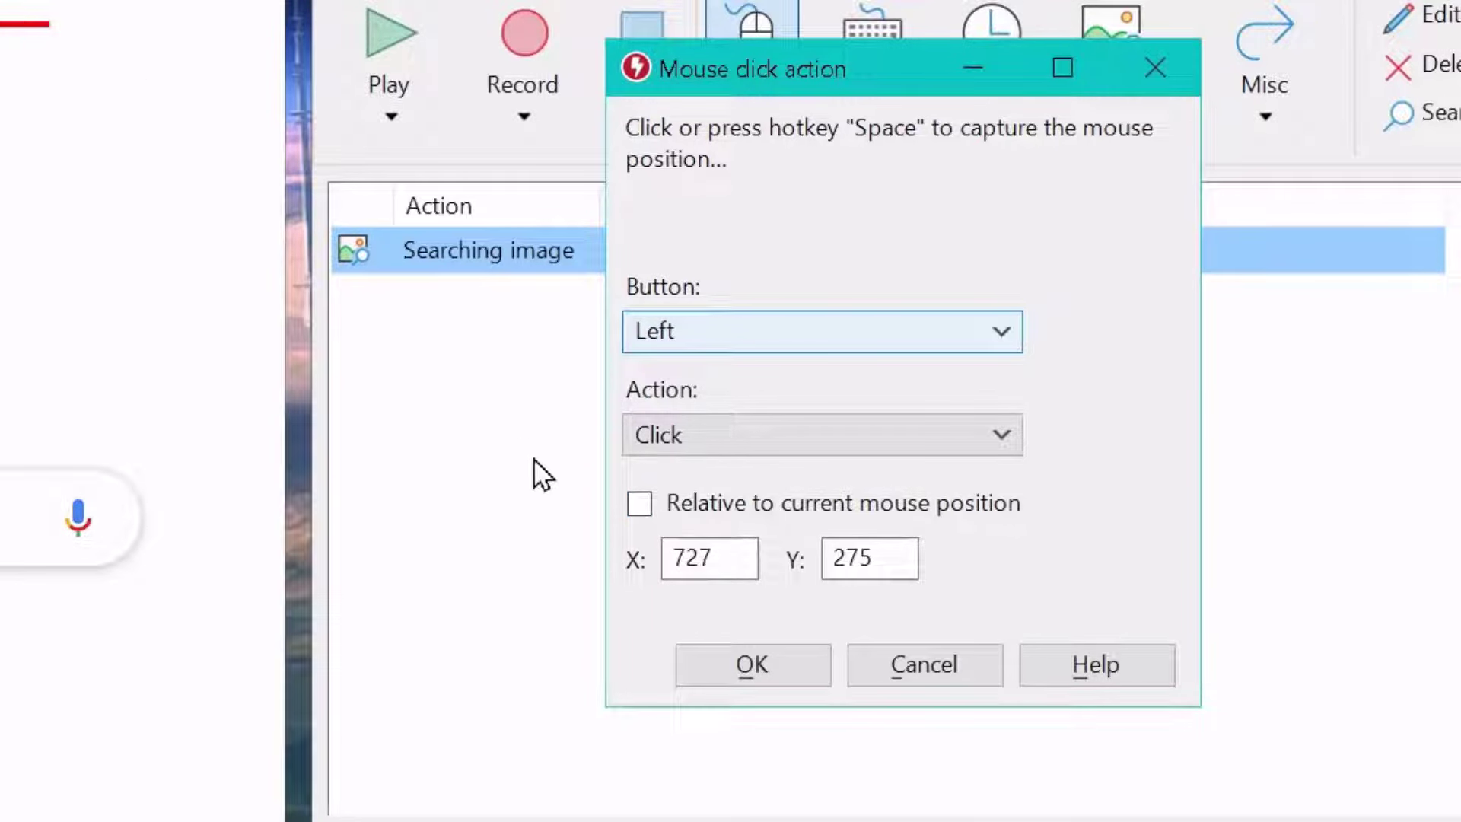
{"action": "left_click", "coordinate": [638, 502]}
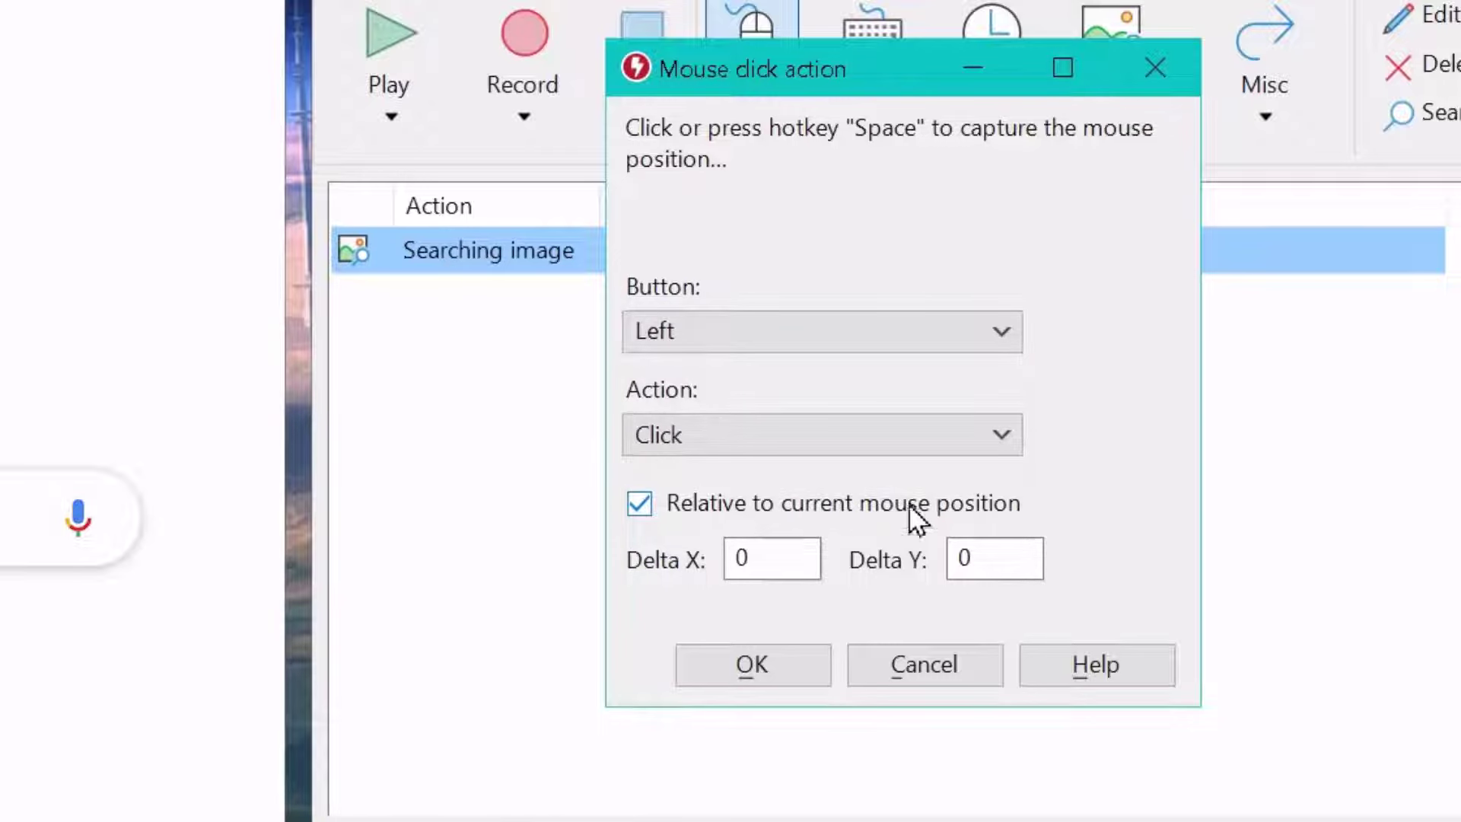
{"action": "left_click", "coordinate": [759, 675]}
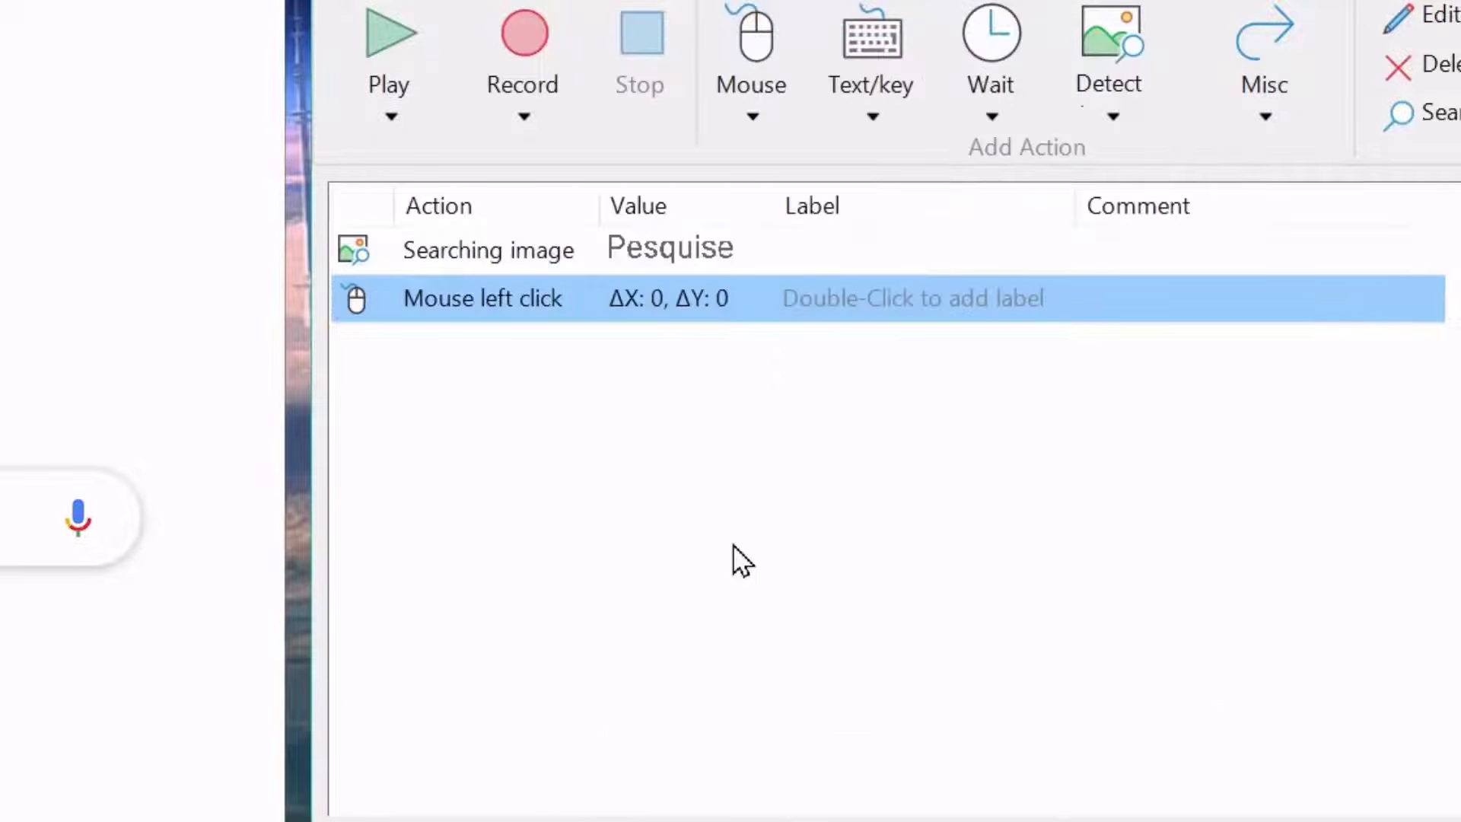
Review the image search action's settings alongside the mouse click action that follows it
{"action": "double_click", "coordinate": [642, 252]}
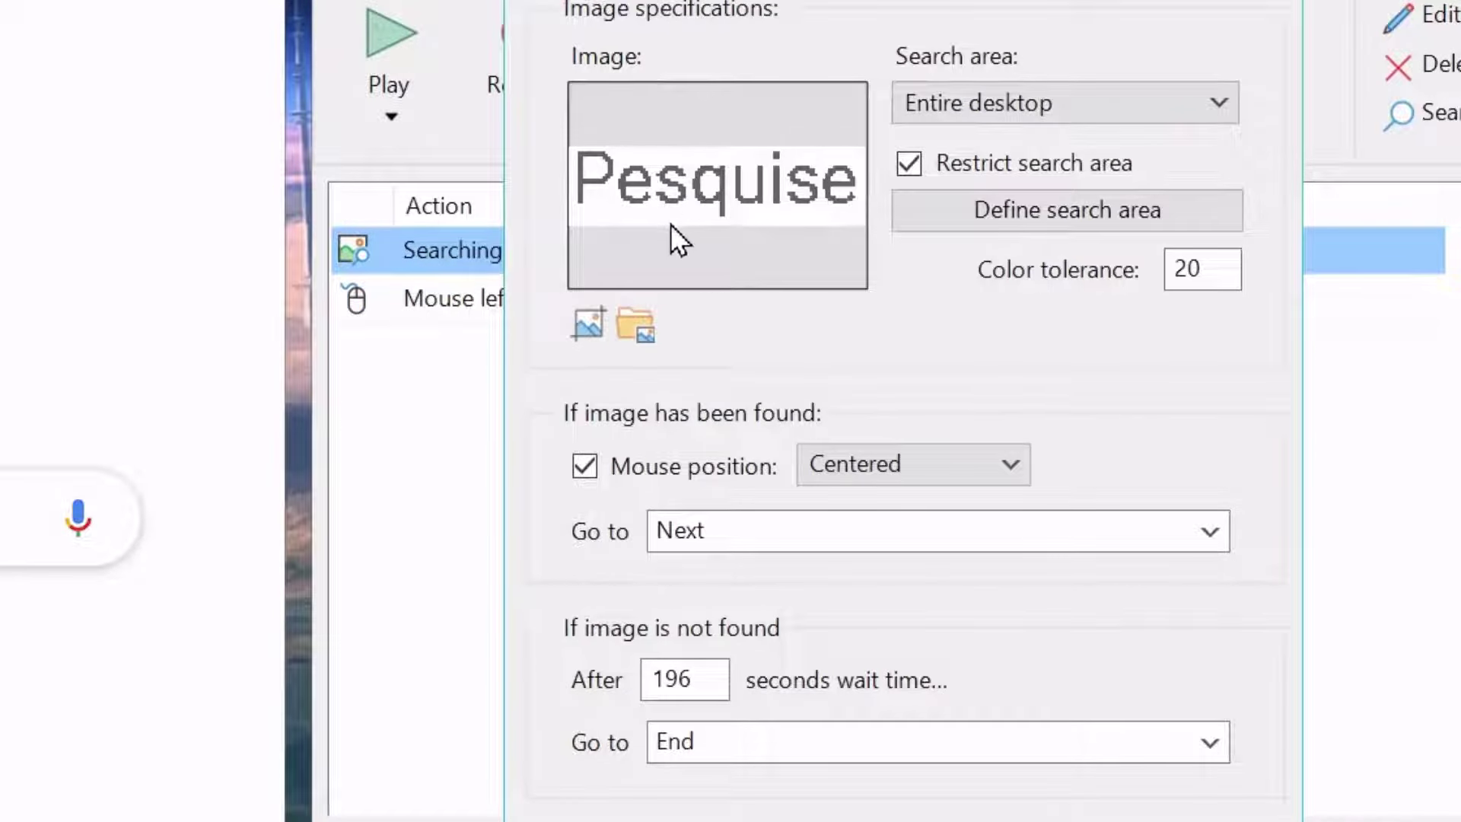
{"action": "key", "text": "Return"}
{"action": "left_click", "coordinate": [508, 299]}
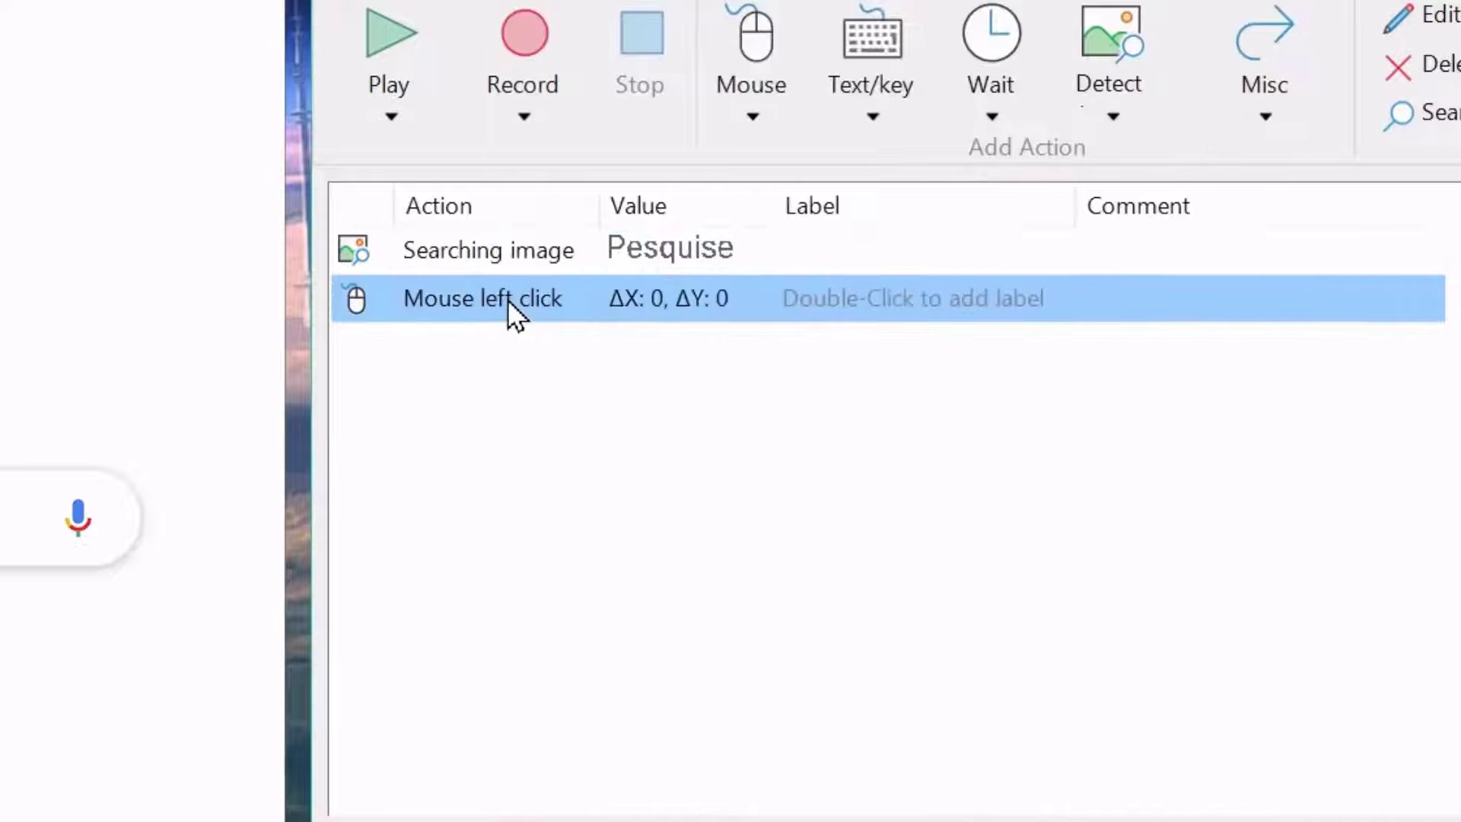
{"action": "double_click", "coordinate": [514, 266]}
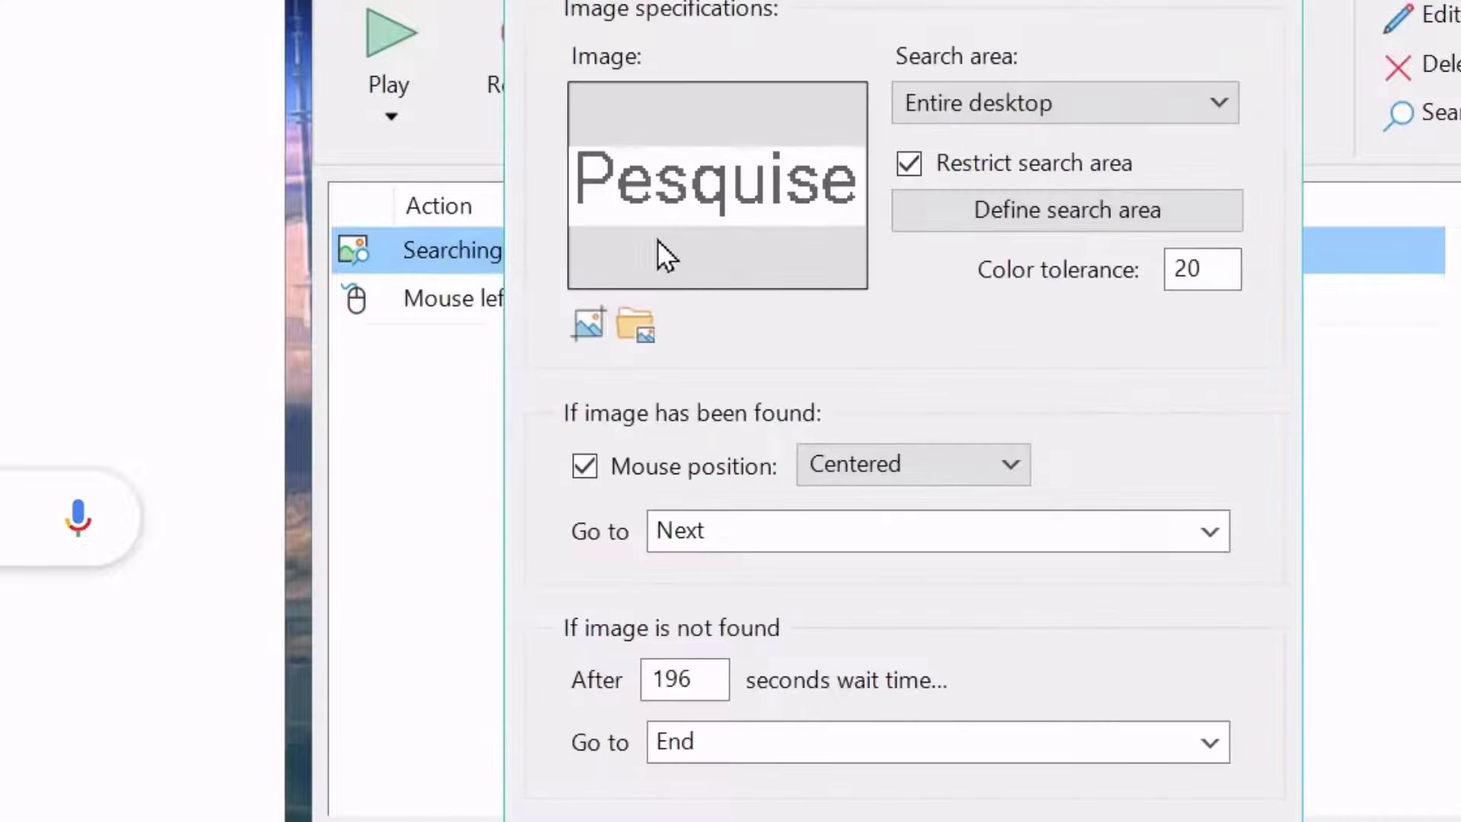
{"action": "left_click", "coordinate": [965, 812]}
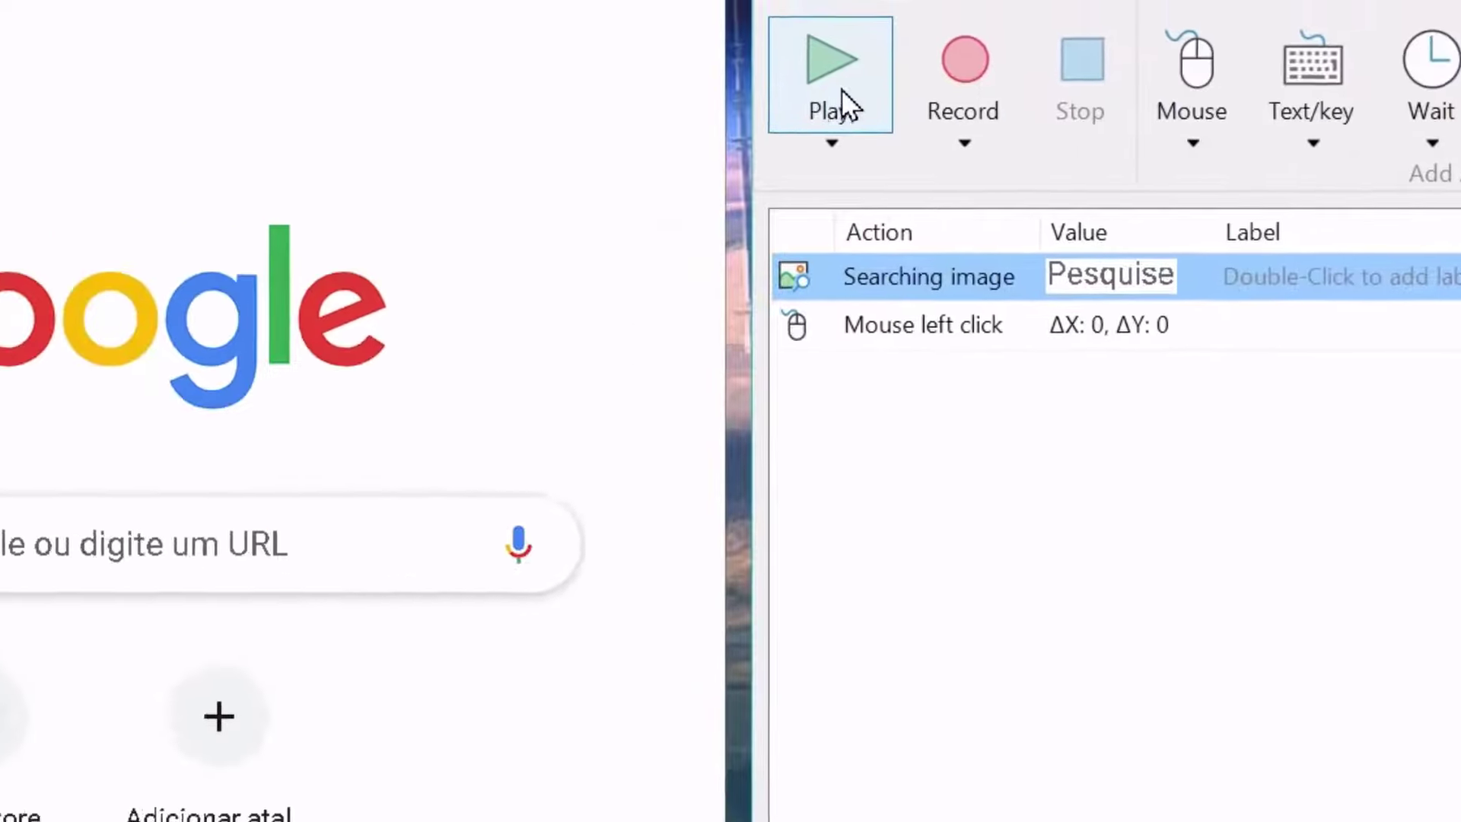
Play the macro to test it and check the mouse click action's settings
{"action": "left_click", "coordinate": [841, 88]}
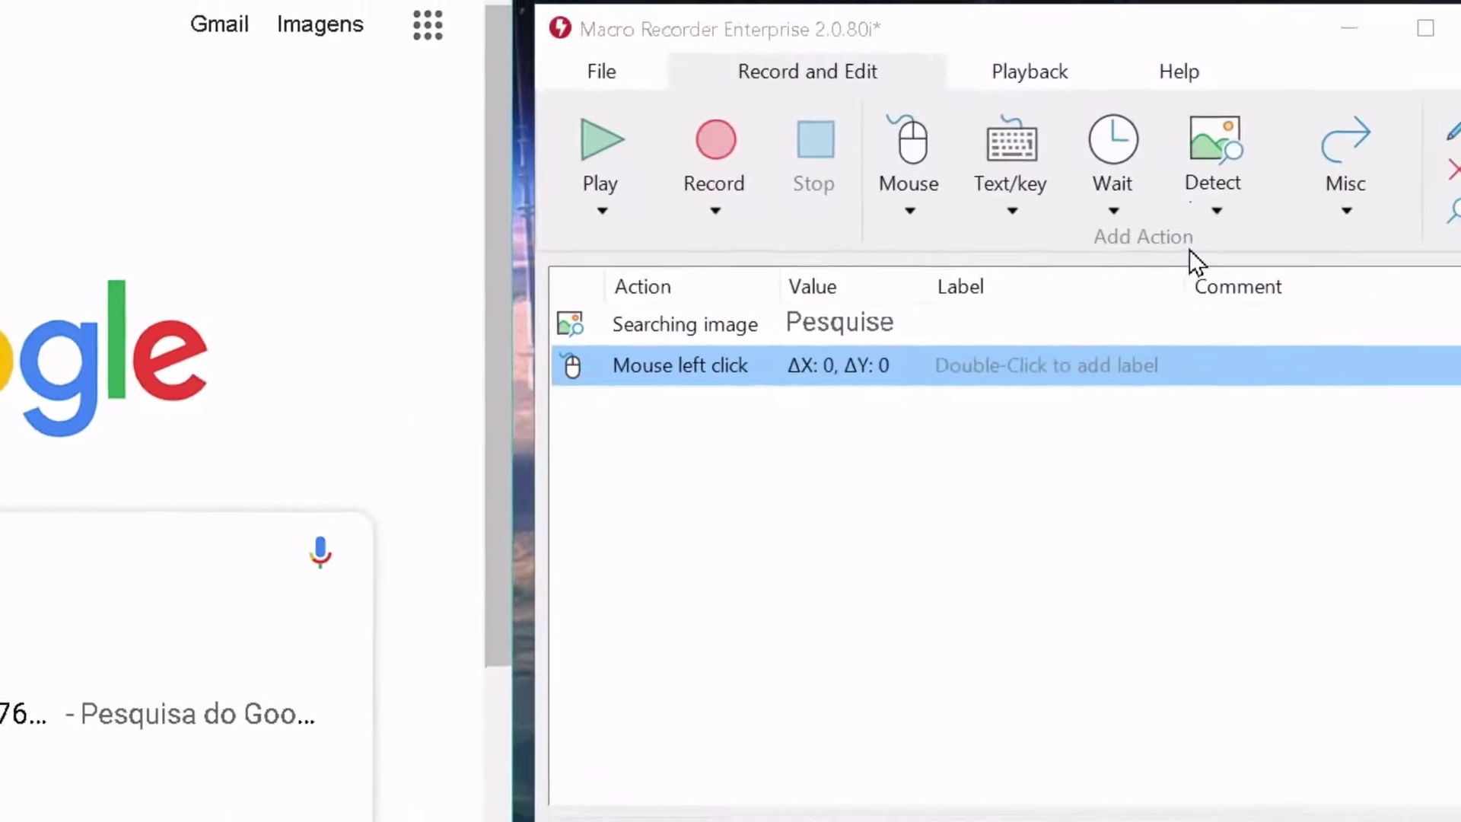
{"action": "double_click", "coordinate": [829, 365]}
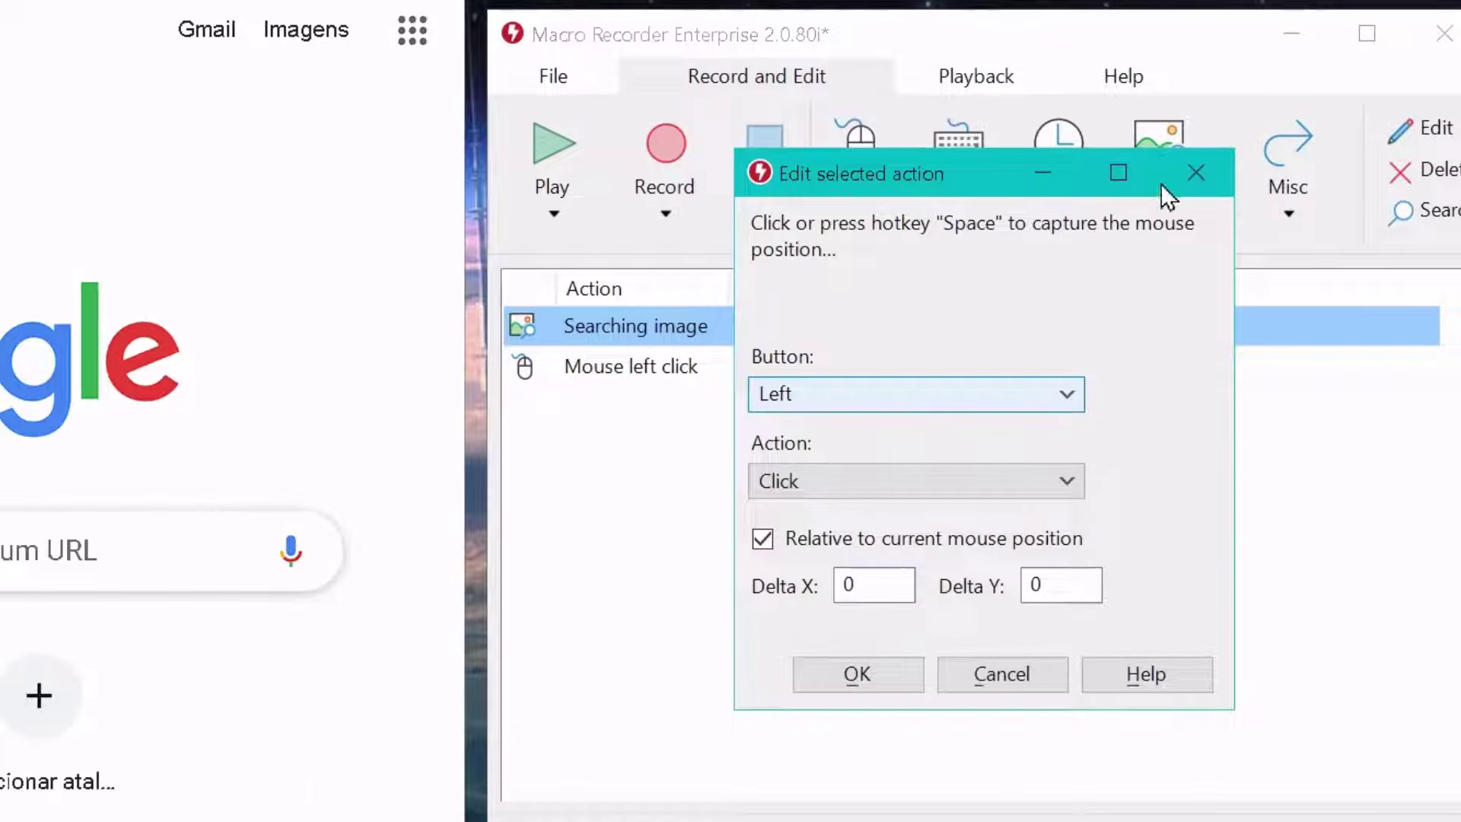
{"action": "left_click", "coordinate": [1196, 172]}
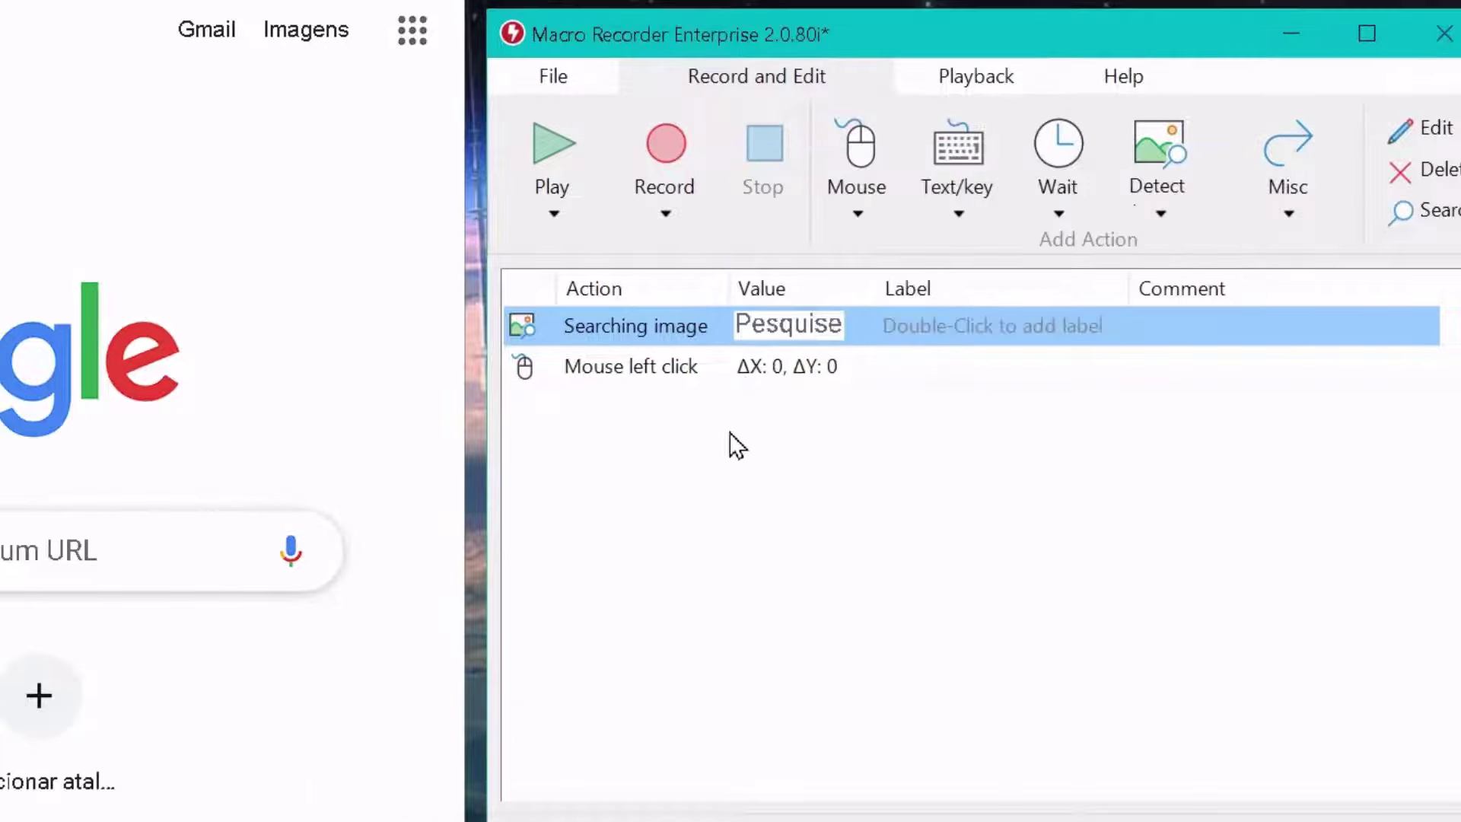
Add a text output action with "canal sistematizando" after the mouse click
{"action": "left_click", "coordinate": [832, 365]}
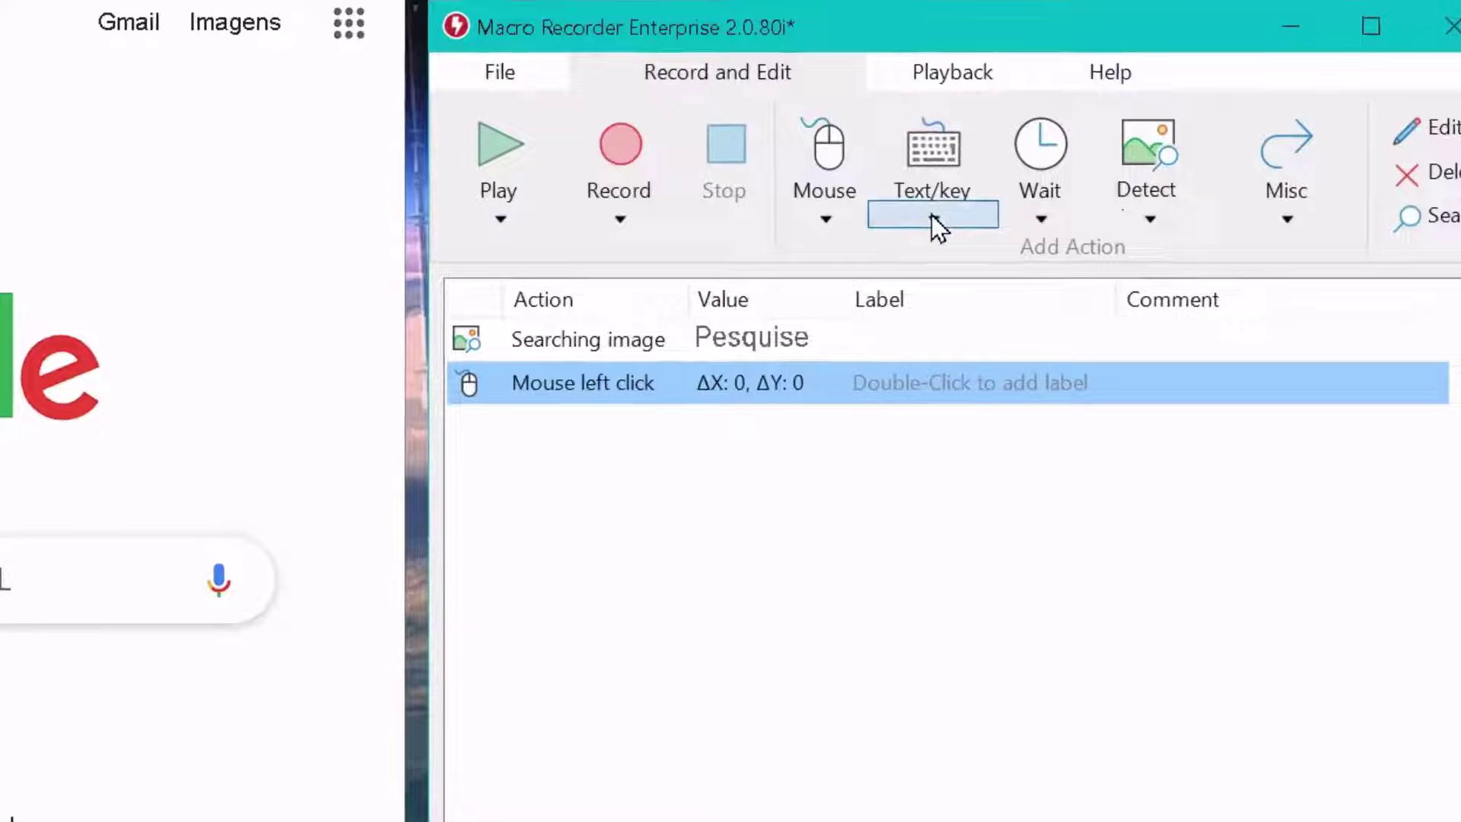
{"action": "left_click", "coordinate": [934, 219]}
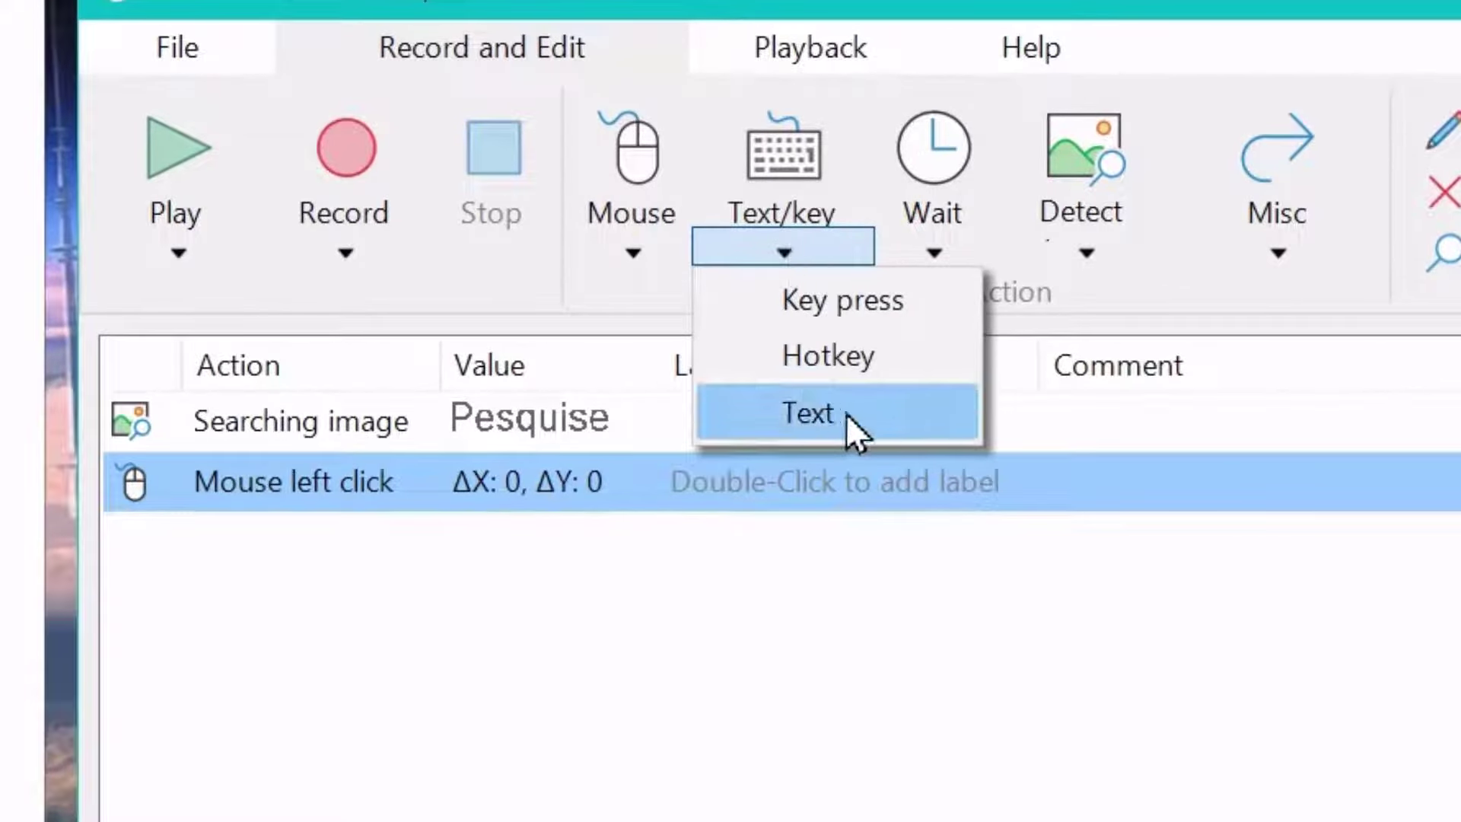
{"action": "left_click", "coordinate": [848, 415]}
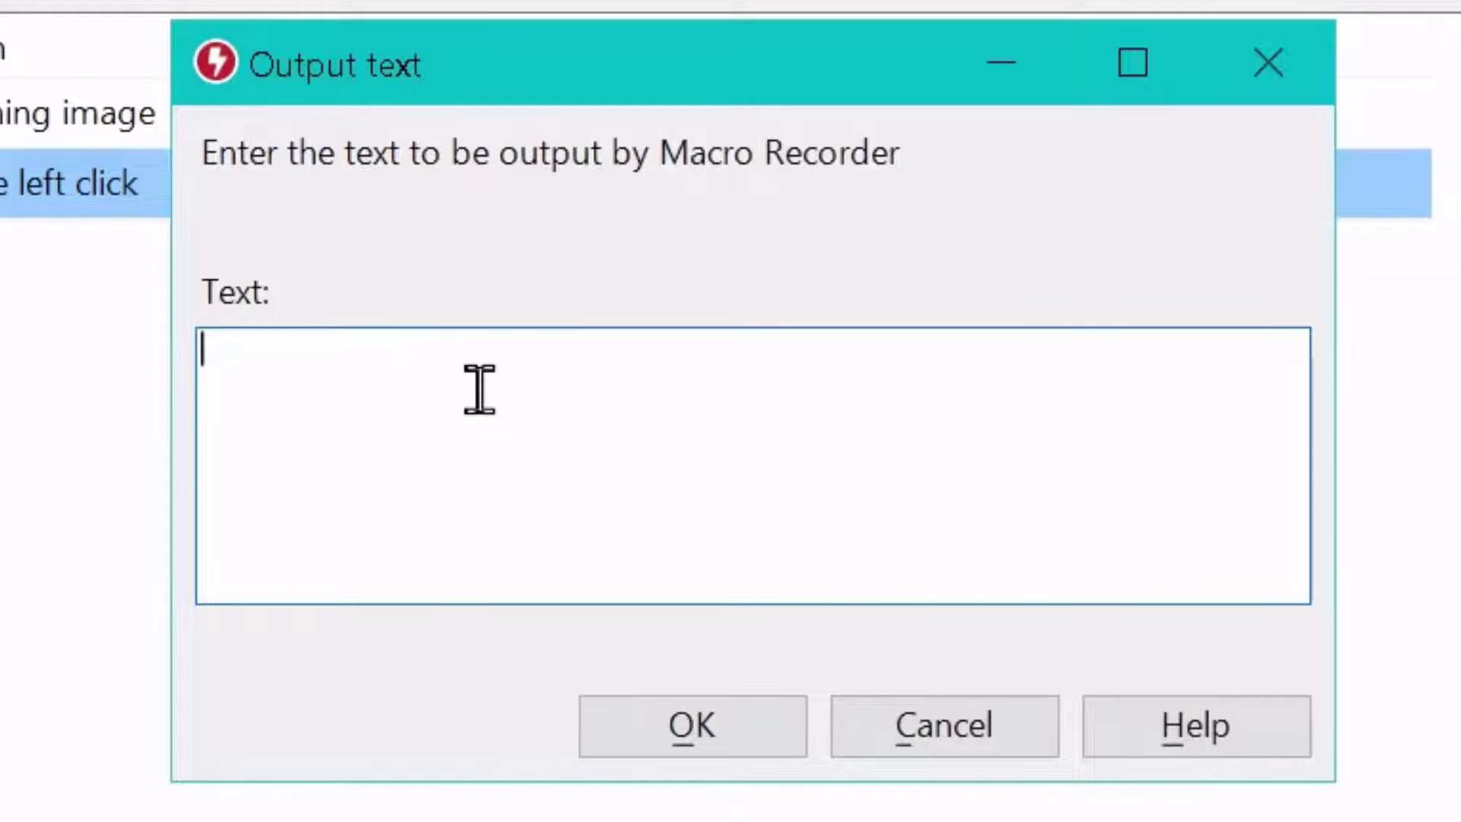
{"action": "type", "text": "canal sistematizan"}
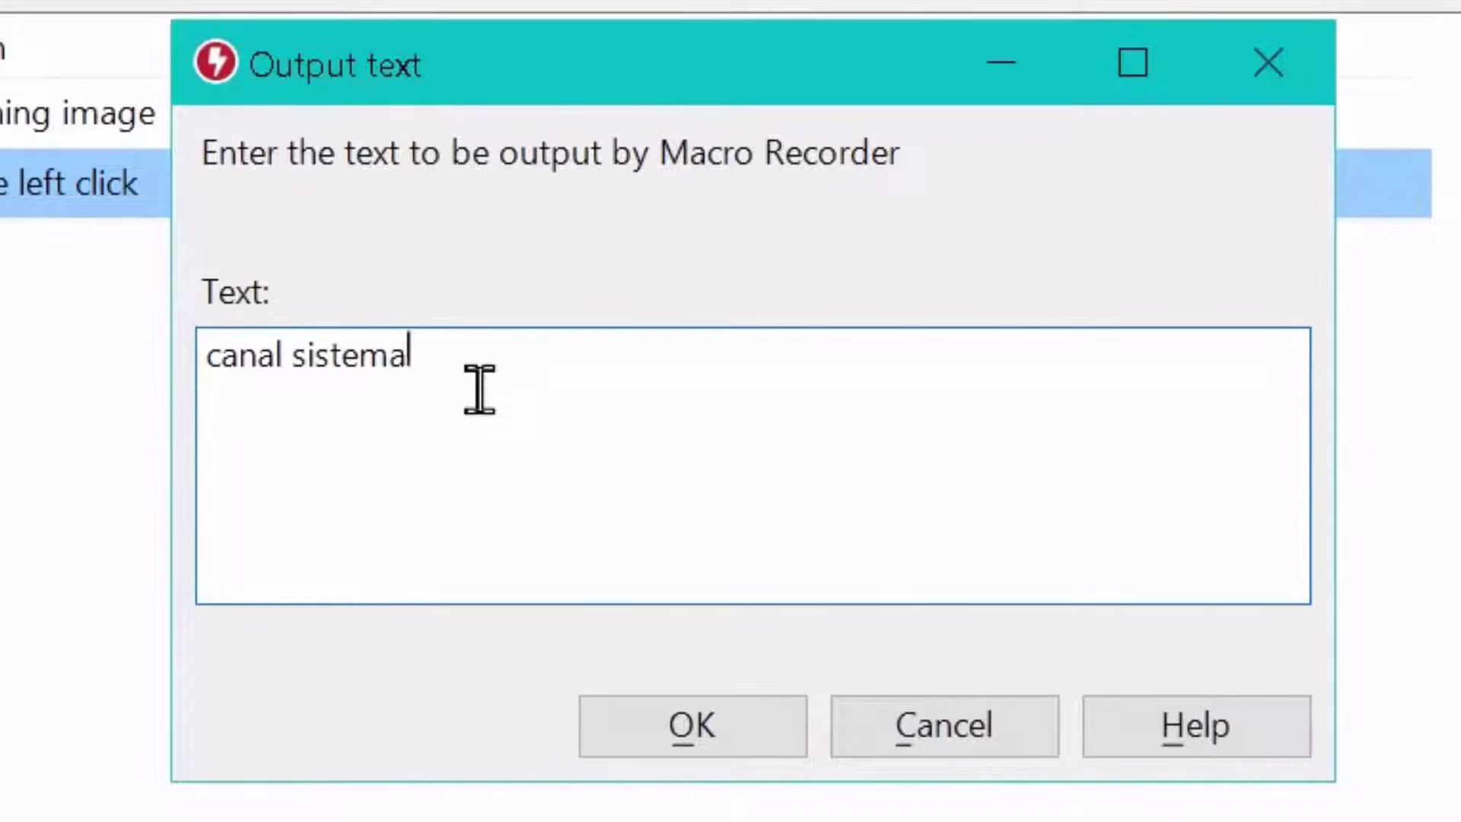
{"action": "type", "text": "do"}
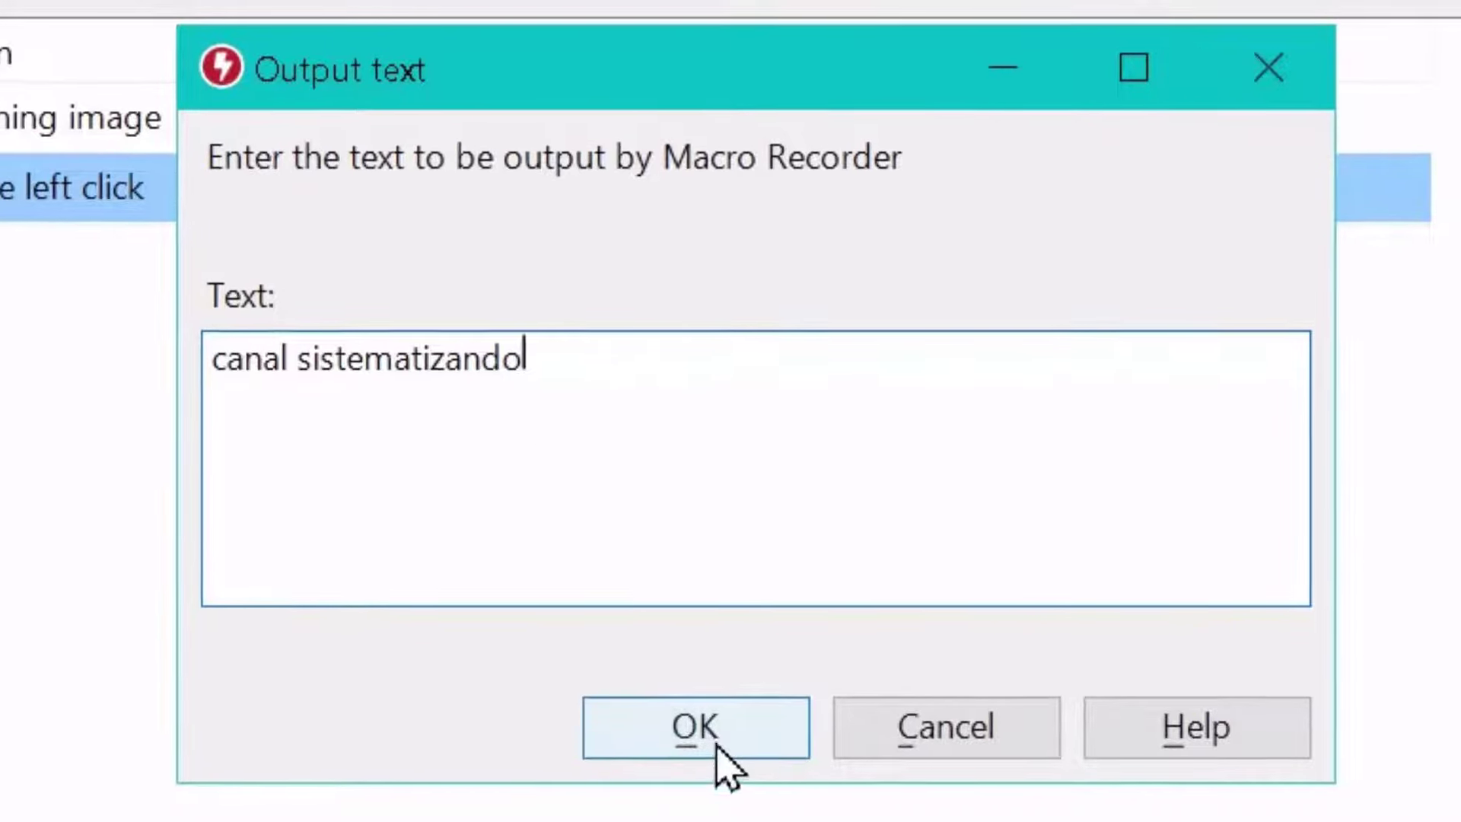
{"action": "left_click", "coordinate": [706, 733]}
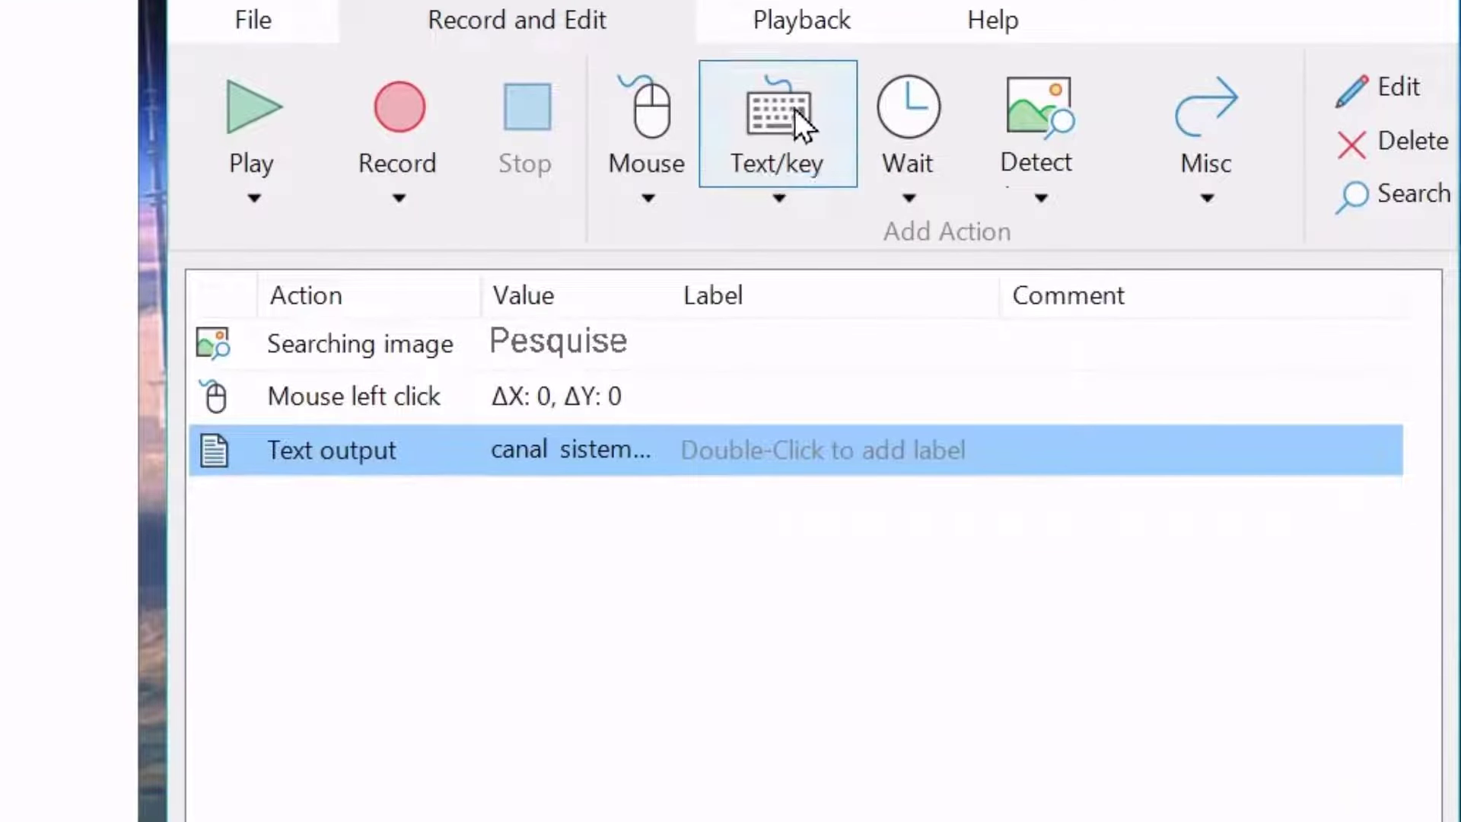
Add a 350 ms wait action after the text output
{"action": "left_click", "coordinate": [905, 121]}
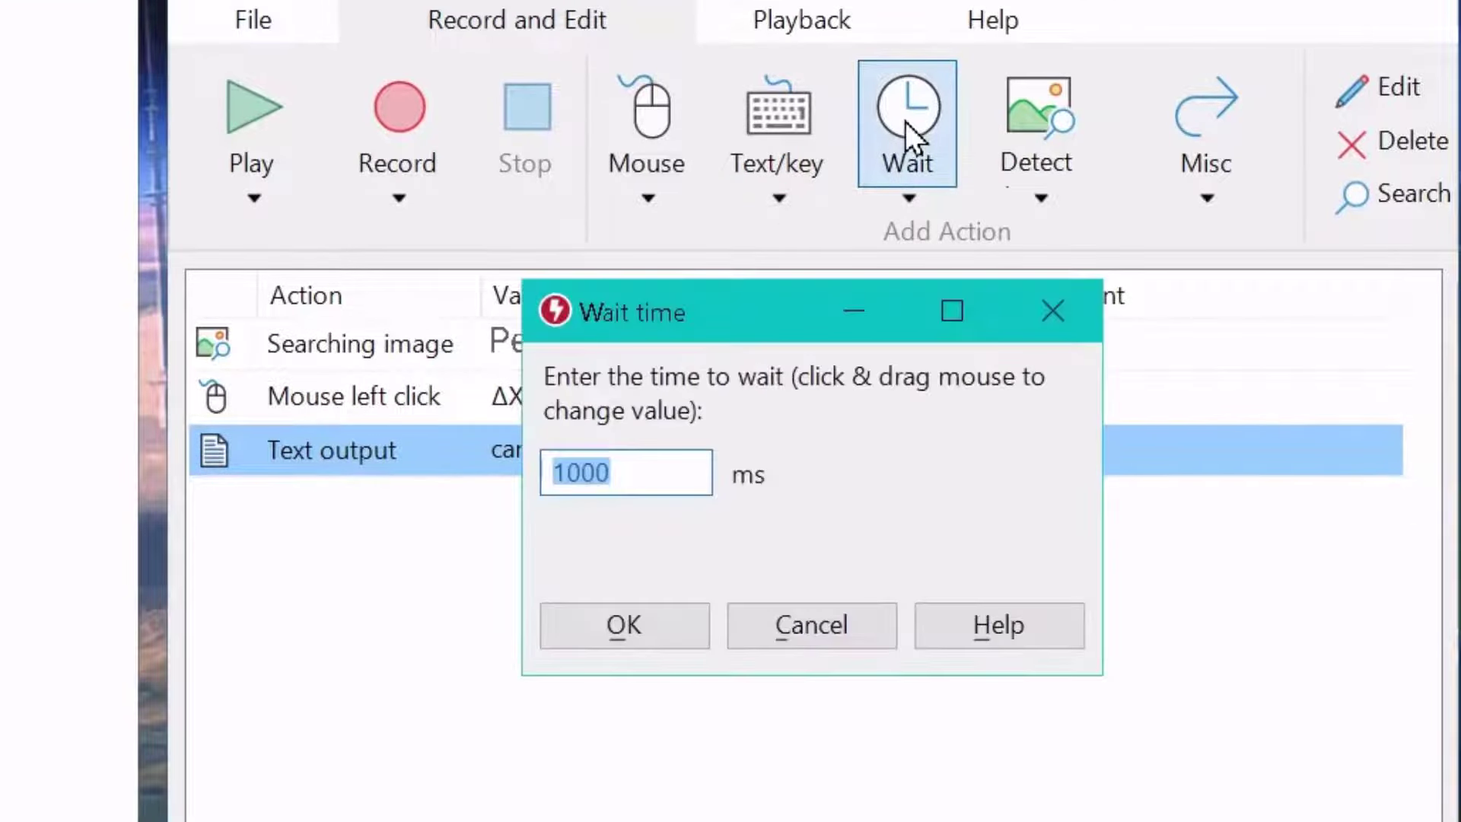
{"action": "type", "text": "350"}
{"action": "key", "text": "Return"}
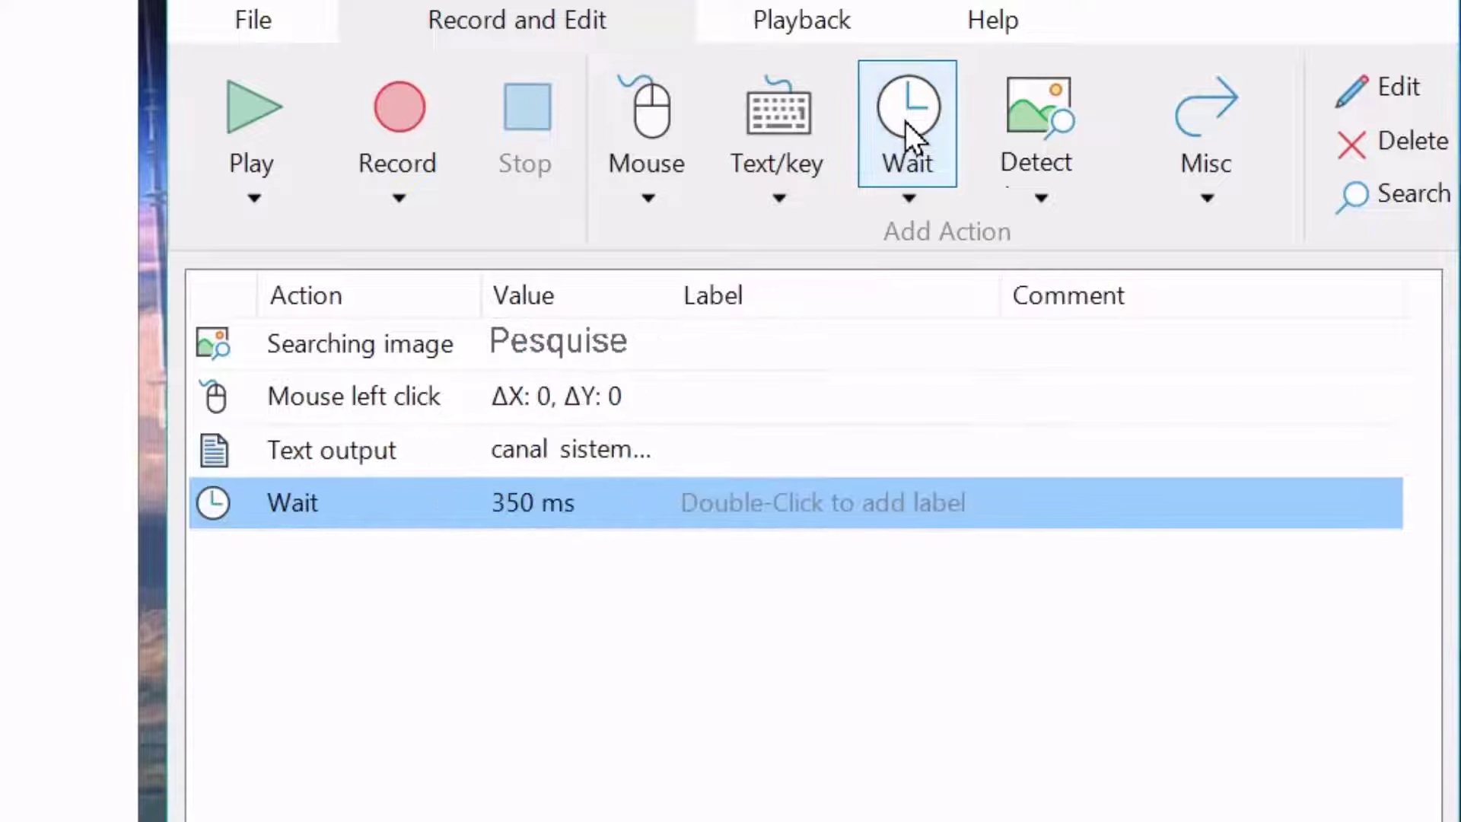
{"action": "double_click", "coordinate": [494, 511]}
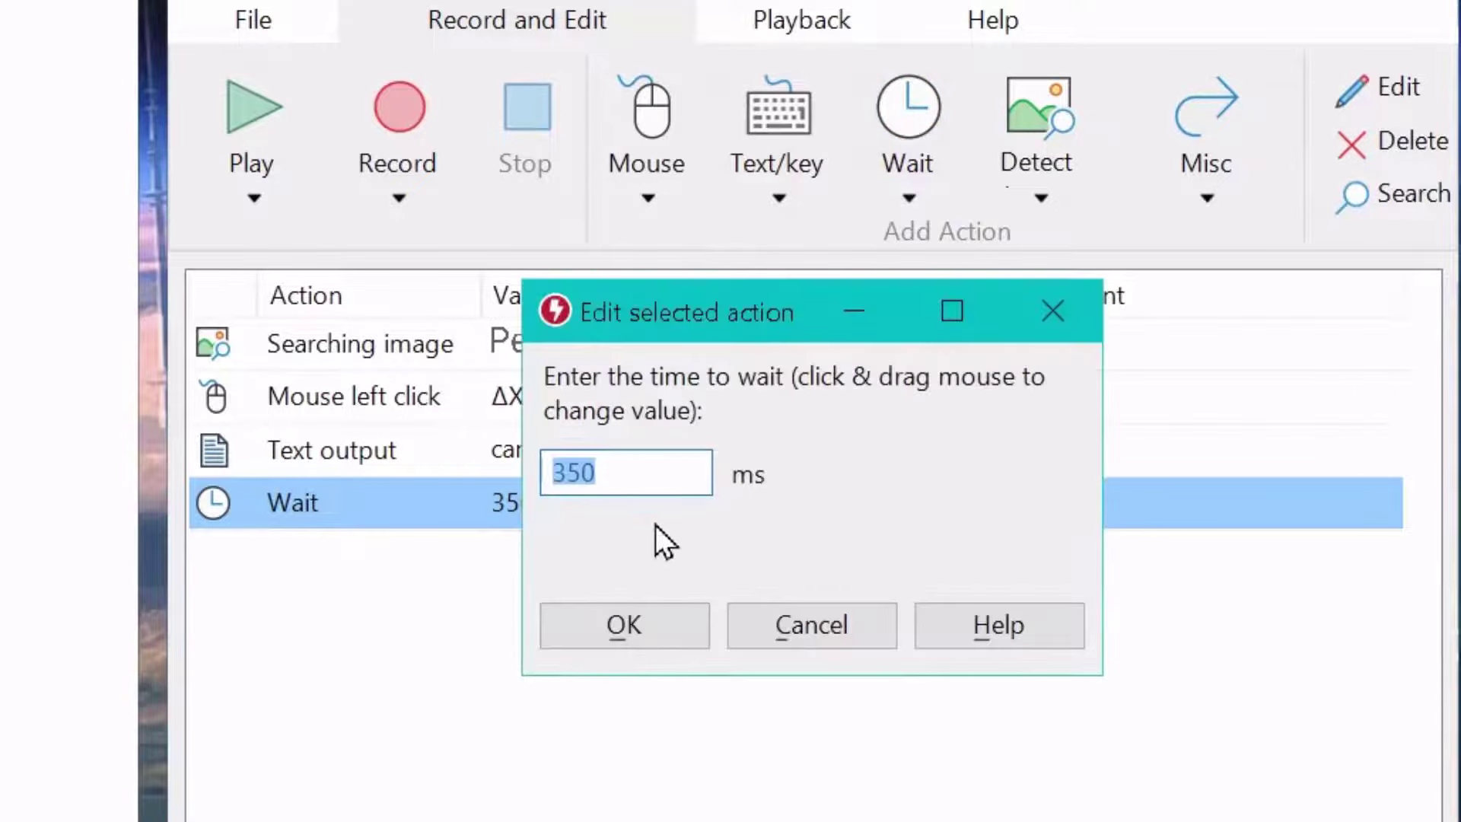
{"action": "left_click", "coordinate": [837, 632]}
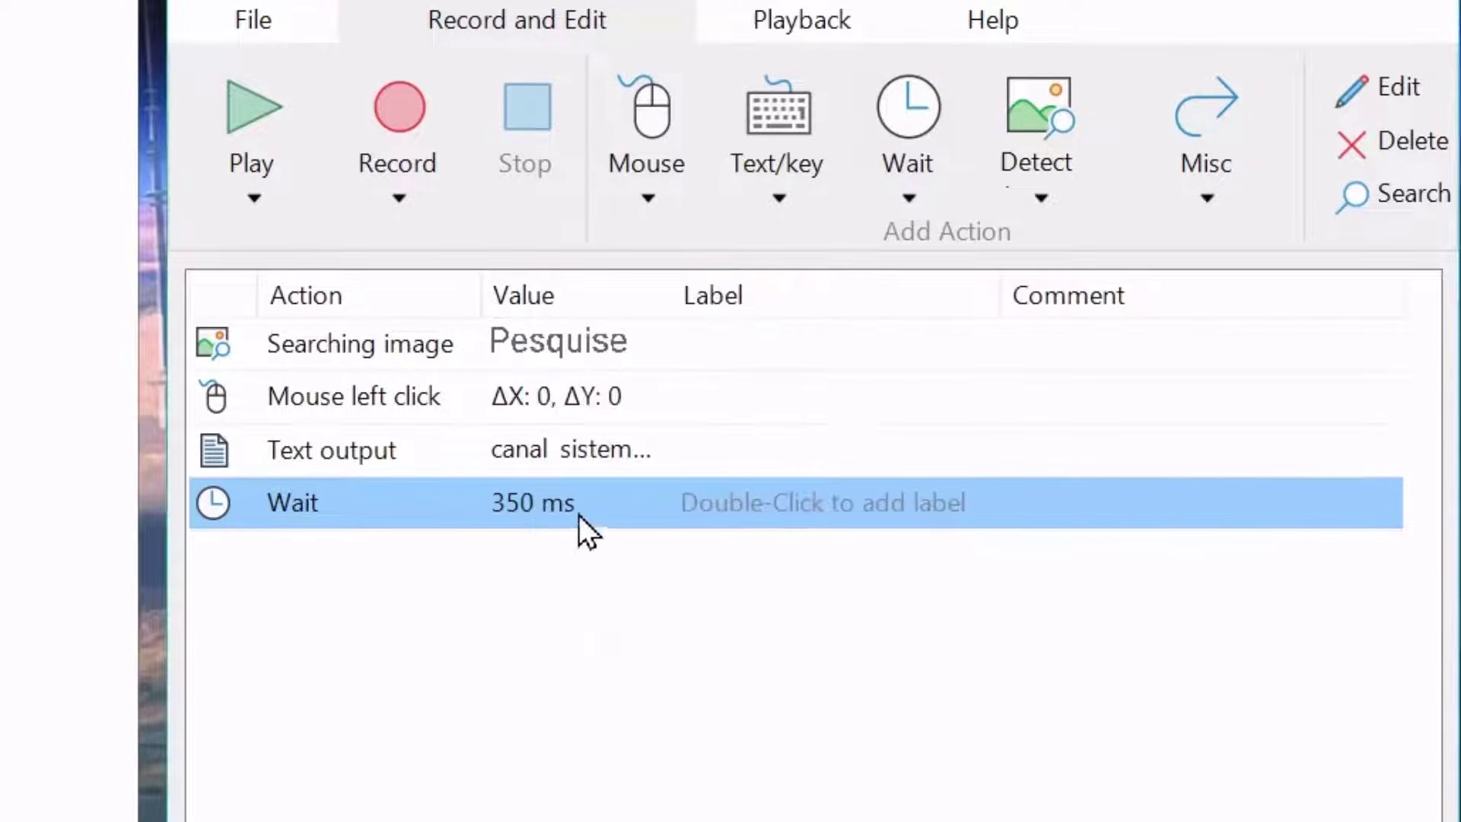
Open the wait action for editing and enter 500 ms as its time
{"action": "double_click", "coordinate": [527, 516]}
{"action": "left_click", "coordinate": [642, 473]}
{"action": "left_click_drag", "start_coordinate": [642, 473], "coordinate": [473, 479]}
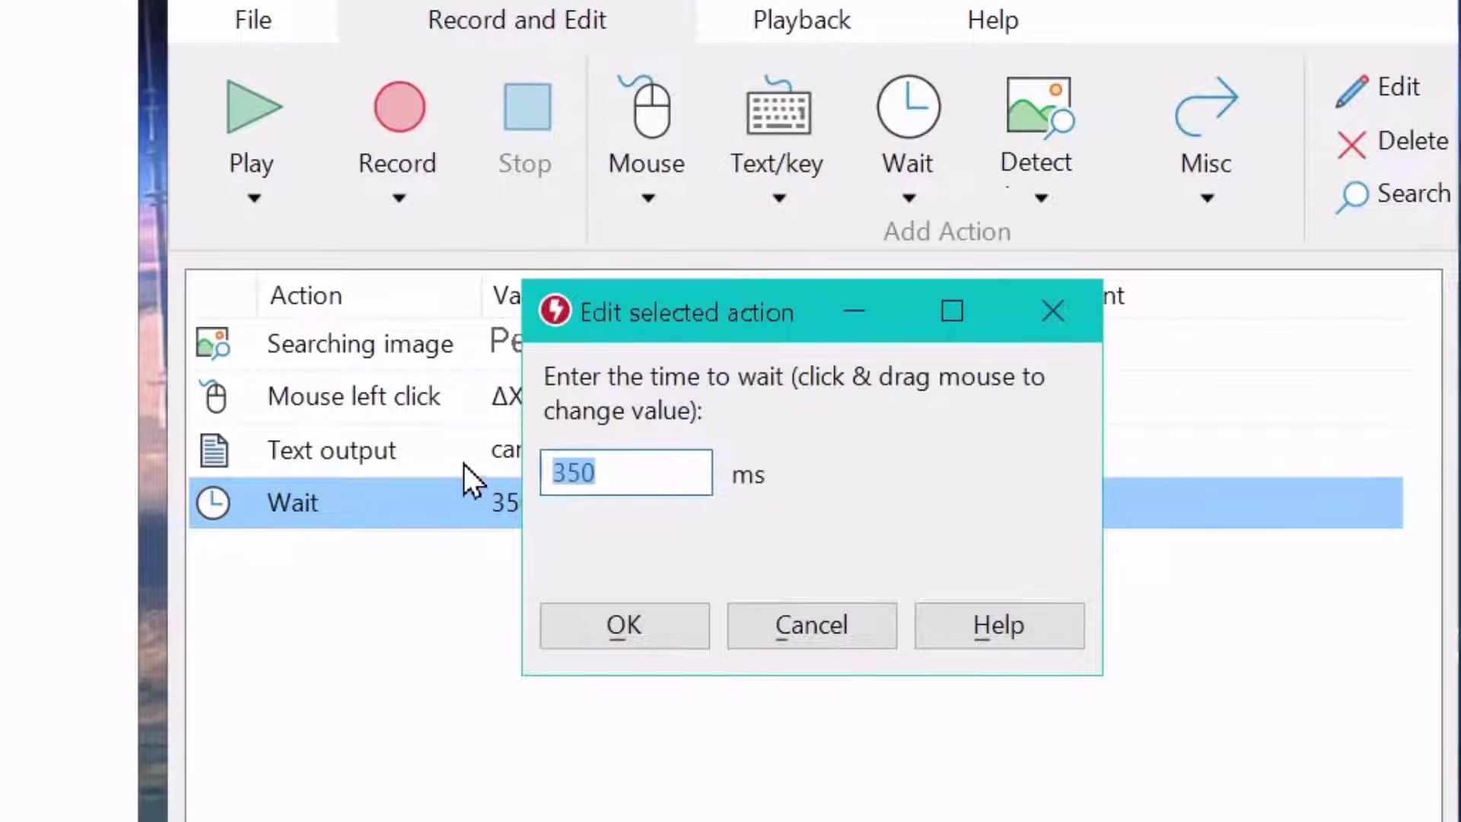
{"action": "type", "text": "500"}
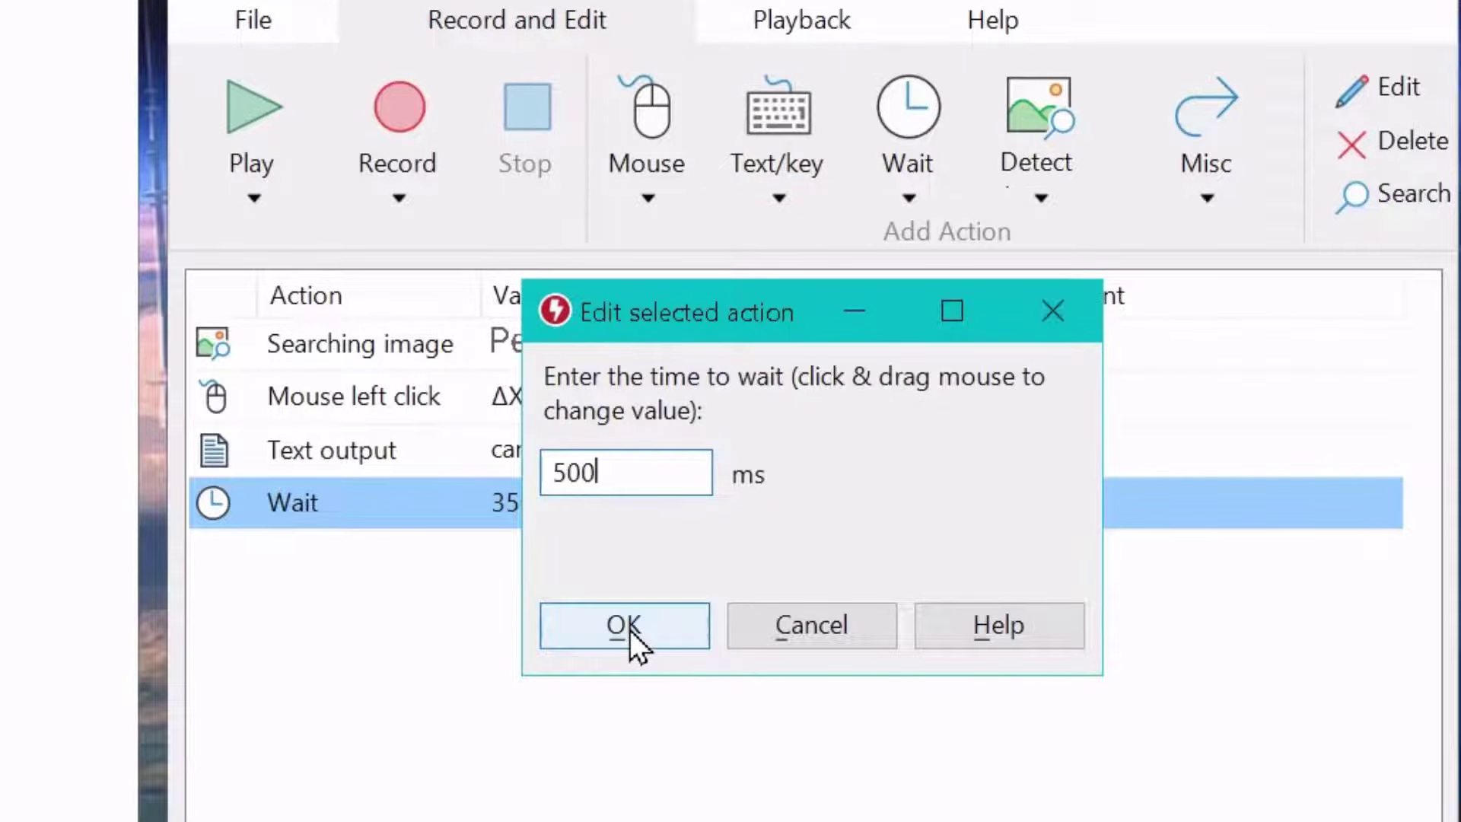
Try longer wait times of 1000, 10000 and 35000 ms in the same wait action
{"action": "key", "text": "BackSpace"}
{"action": "key", "text": "BackSpace"}
{"action": "key", "text": "BackSpace"}
{"action": "type", "text": "1000"}
{"action": "key", "text": "ctrl+a"}
{"action": "type", "text": "10000"}
{"action": "key", "text": "ctrl+a"}
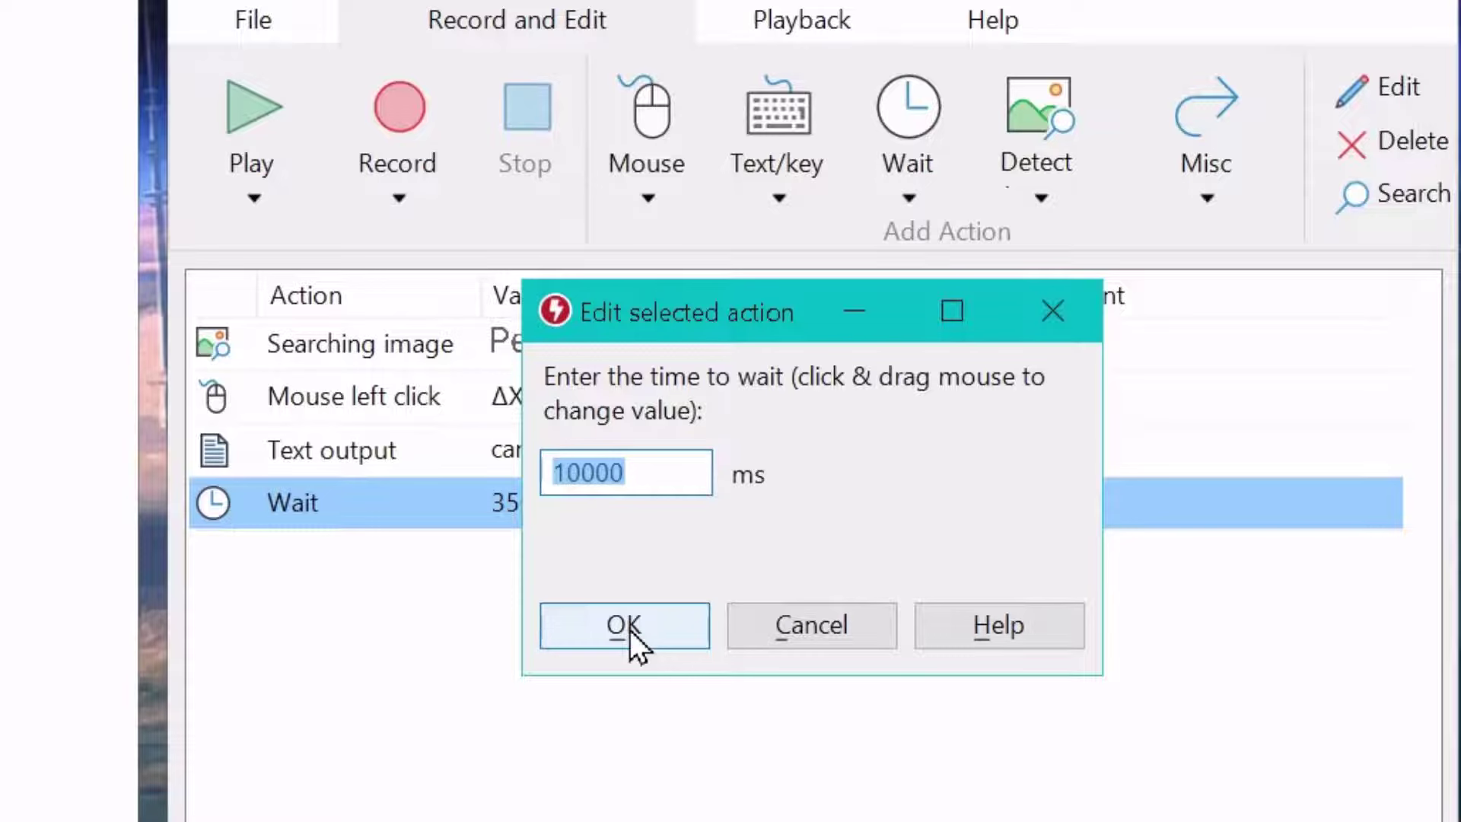
{"action": "type", "text": "35"}
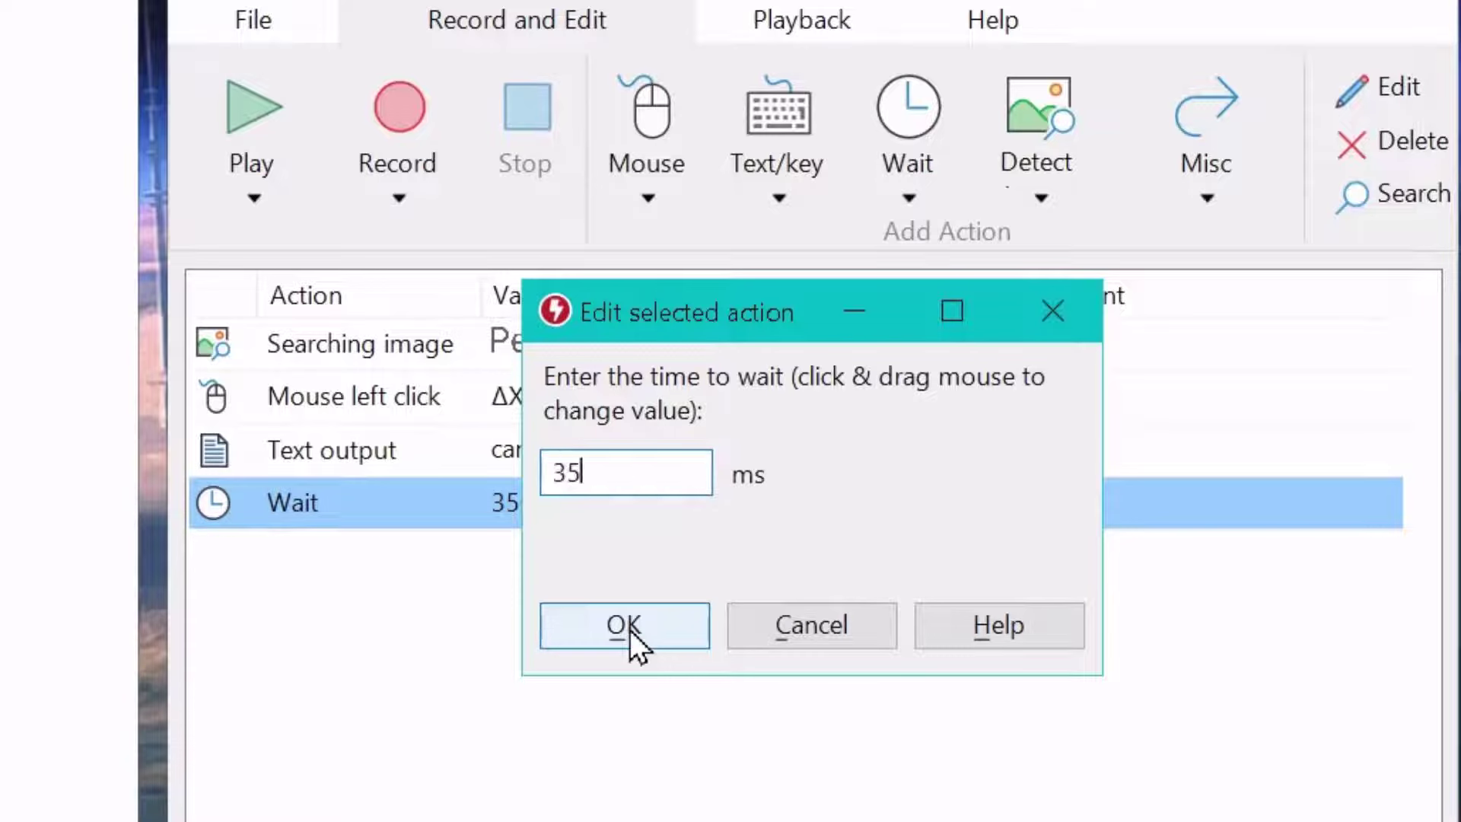
{"action": "type", "text": "000"}
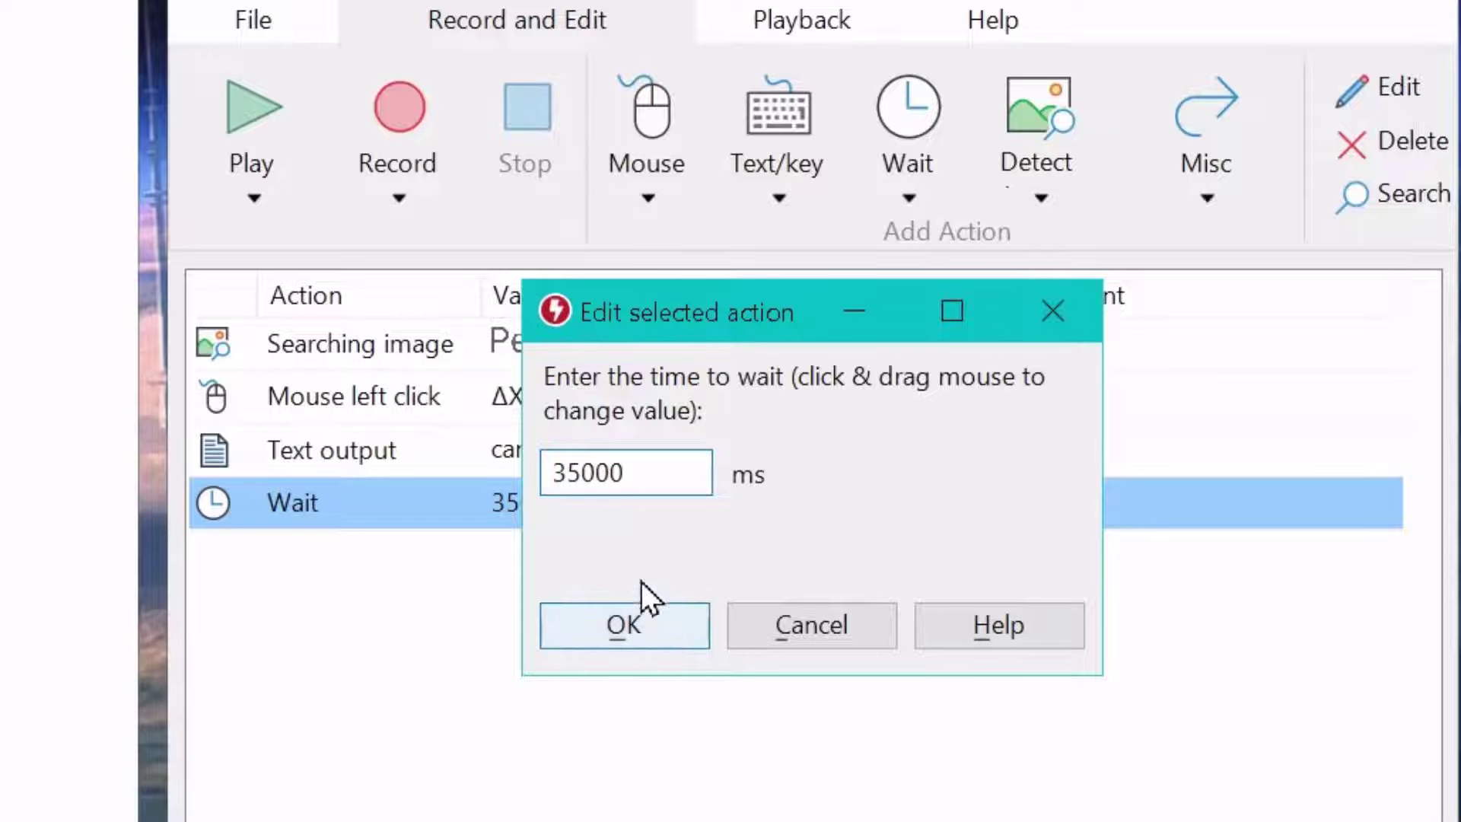
Set the wait time back to 500 ms and apply it
{"action": "key", "text": "ctrl+a"}
{"action": "type", "text": "500"}
{"action": "key", "text": "Return"}
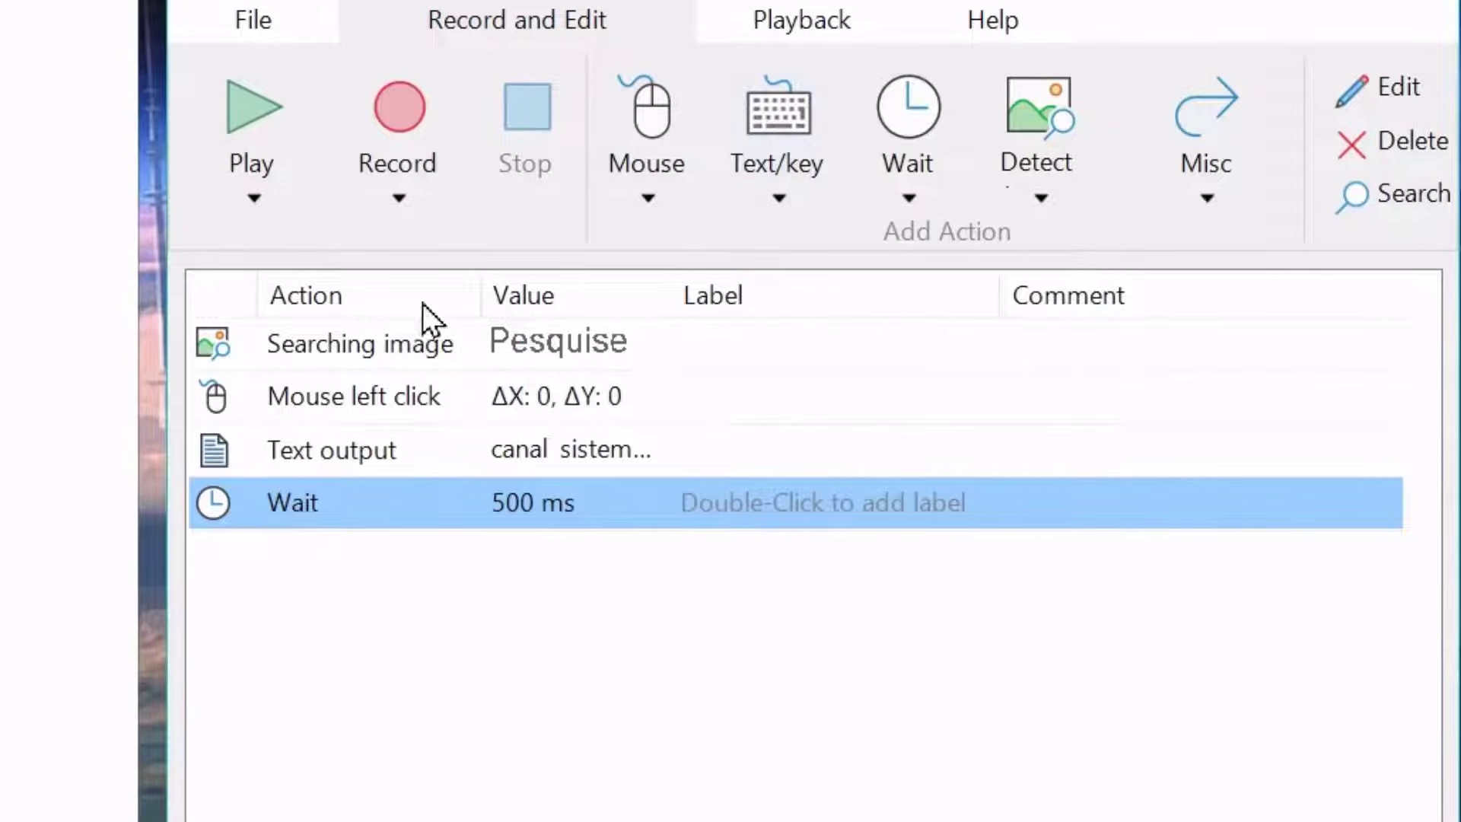
{"action": "left_click", "coordinate": [773, 125]}
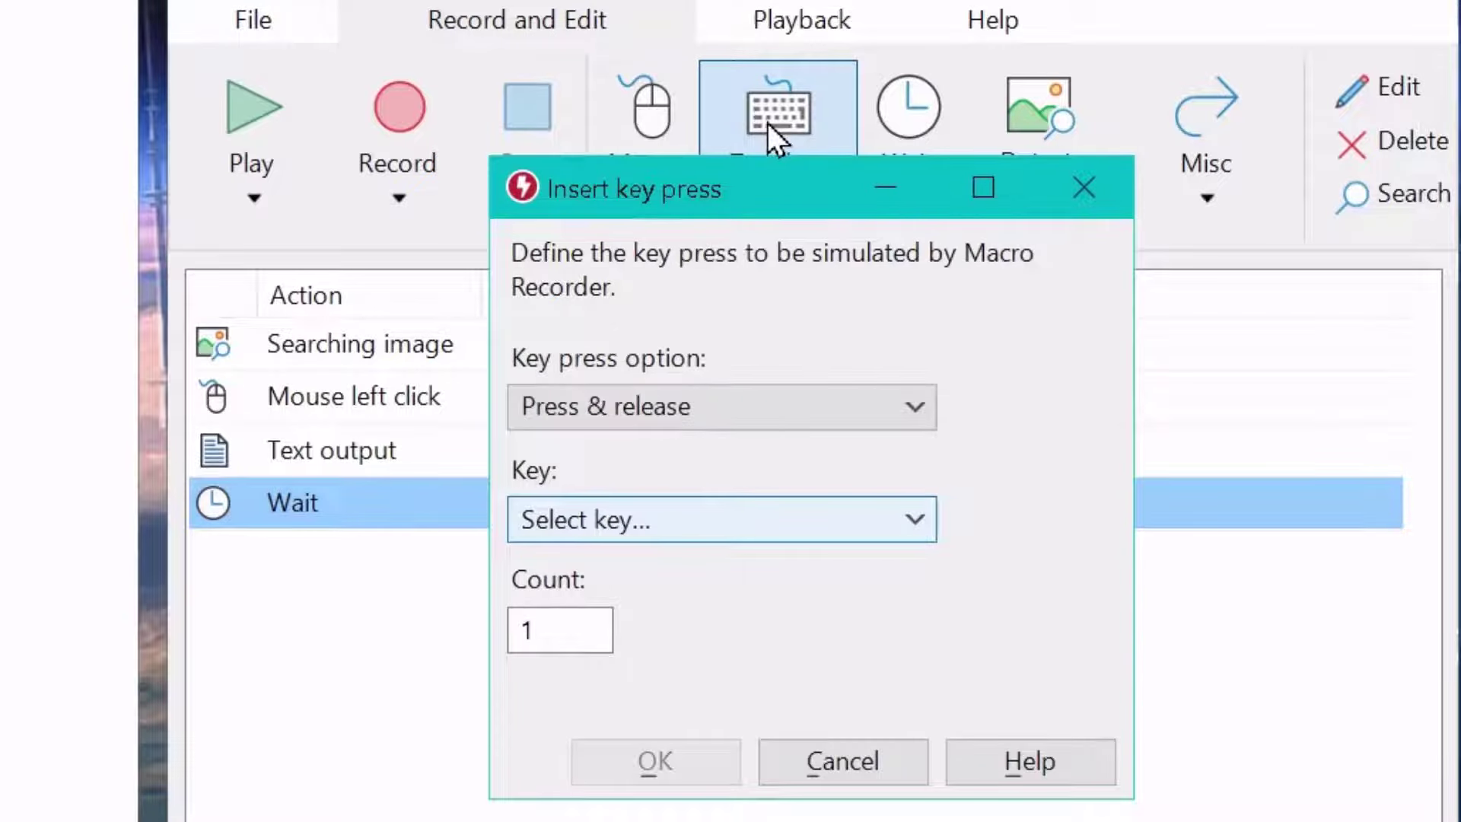
{"action": "key", "text": "Return"}
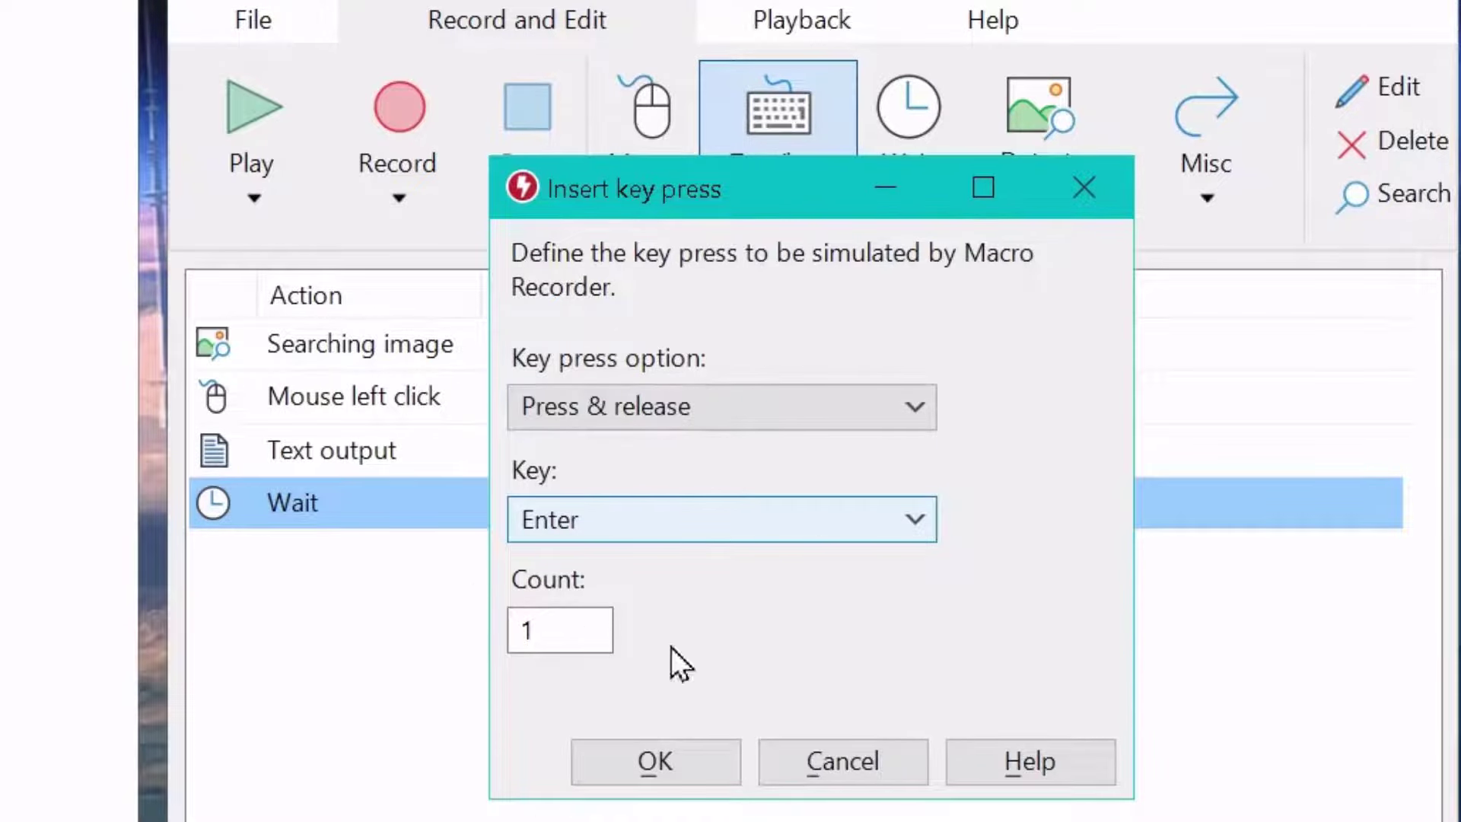
{"action": "left_click", "coordinate": [1108, 199]}
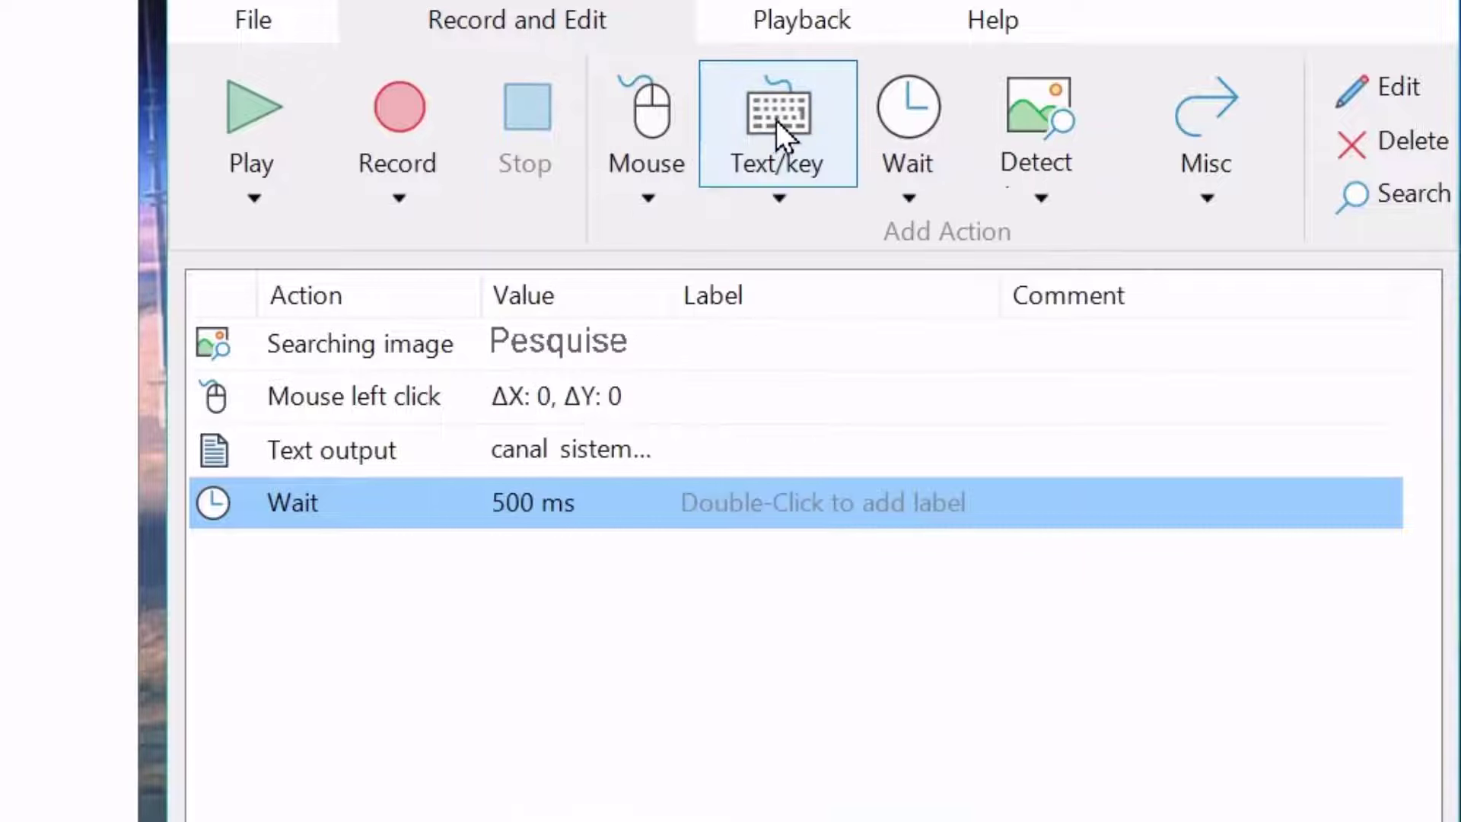
Add a press-and-release action for the Enter key with count 1, and widen the action list's Value column
{"action": "left_click", "coordinate": [772, 120]}
{"action": "key", "text": "Return"}
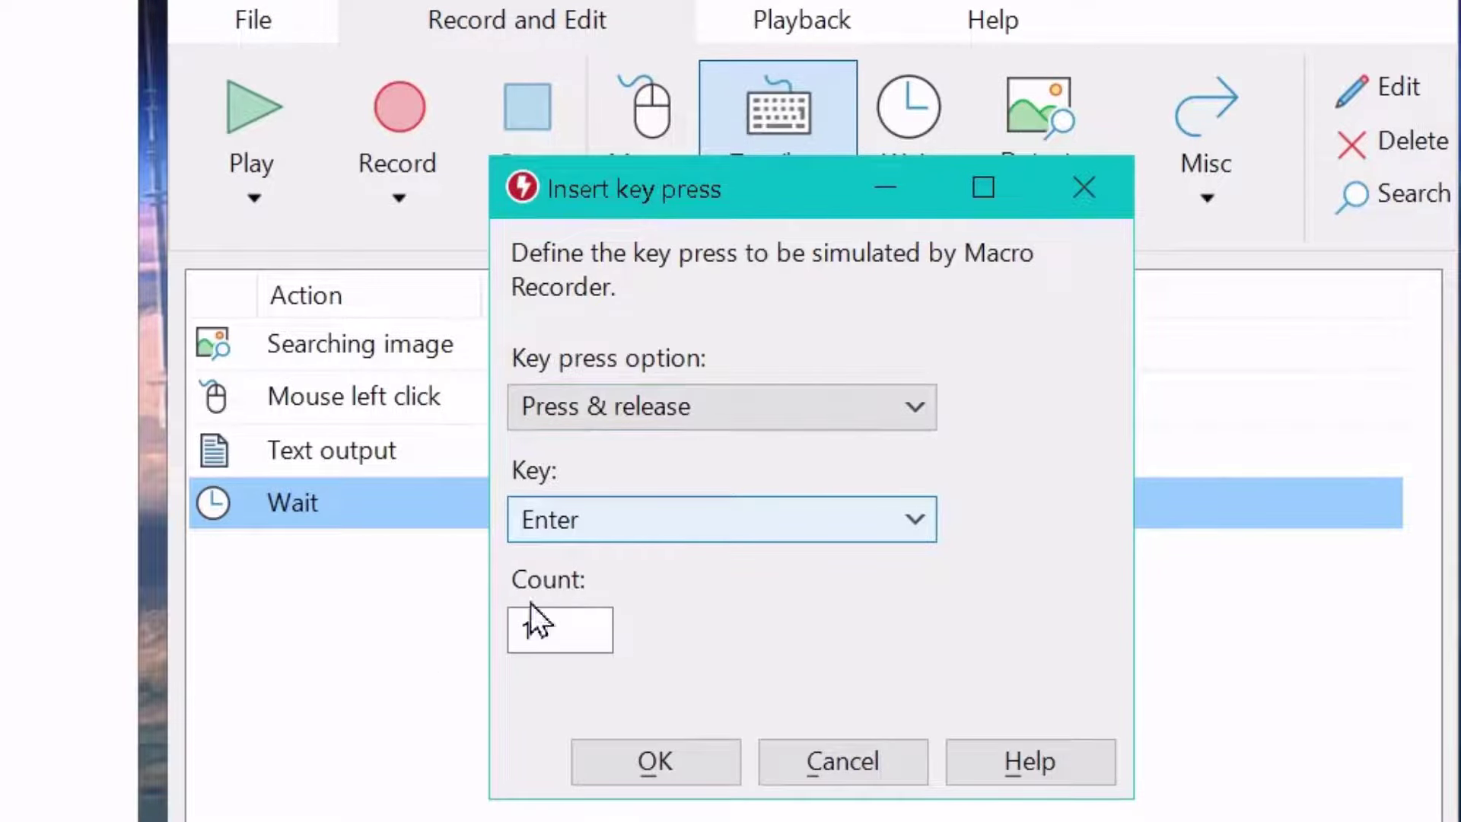
{"action": "left_click", "coordinate": [671, 765]}
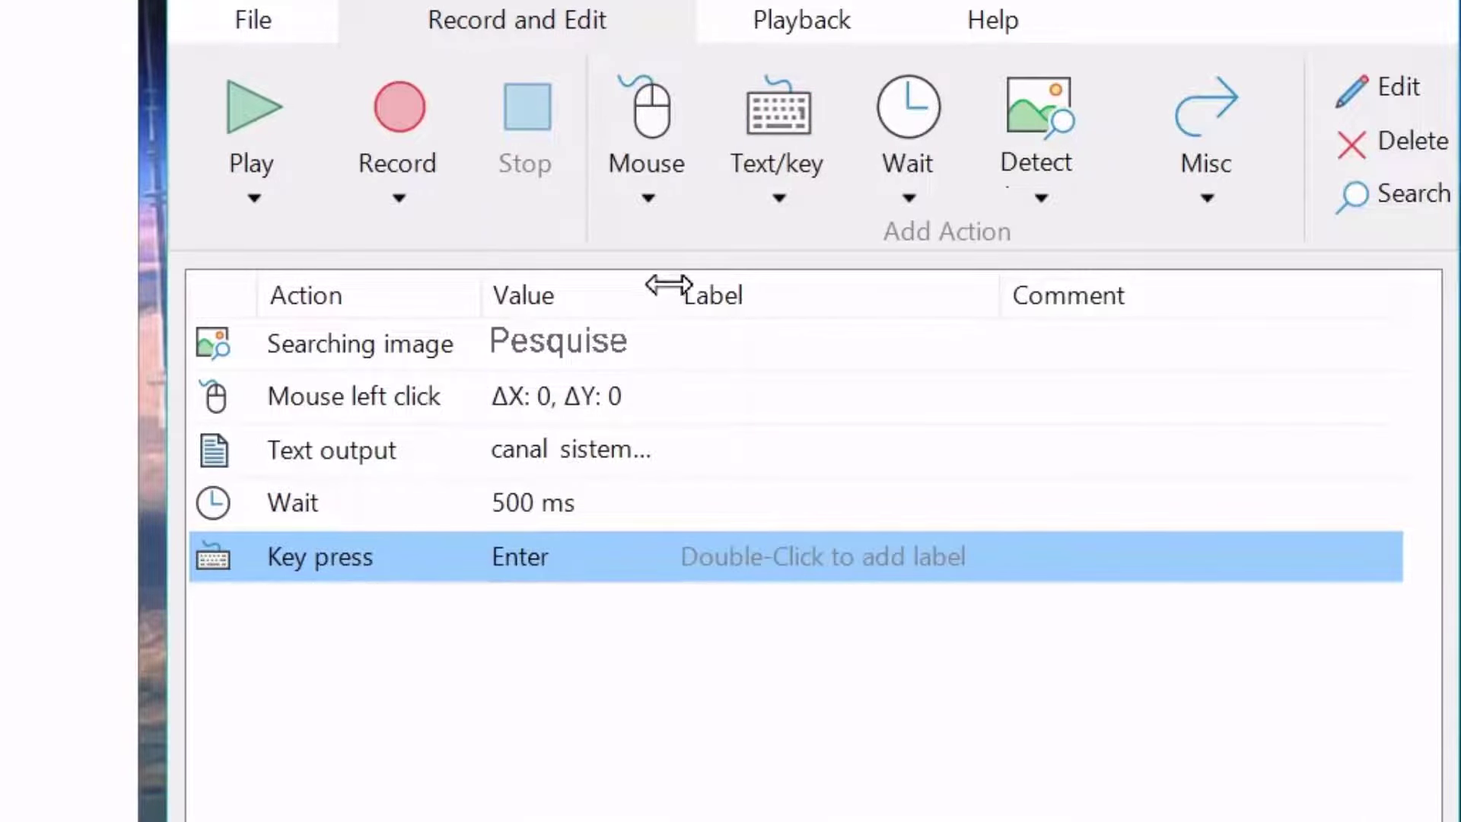
{"action": "left_click_drag", "start_coordinate": [668, 285], "coordinate": [783, 289]}
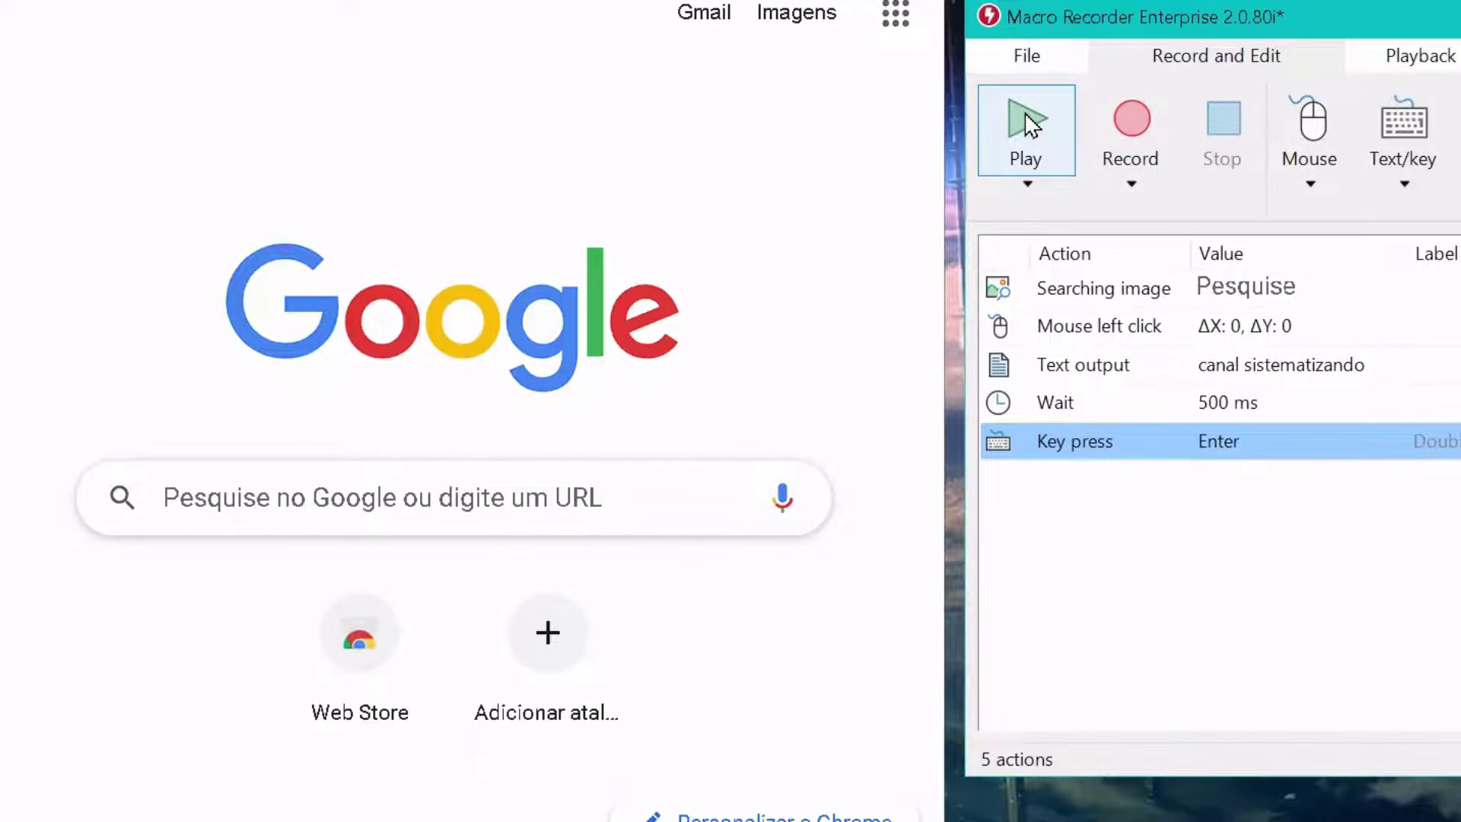
Play the macro to run the search in the browser, and reload the results page
{"action": "left_click", "coordinate": [1027, 122]}
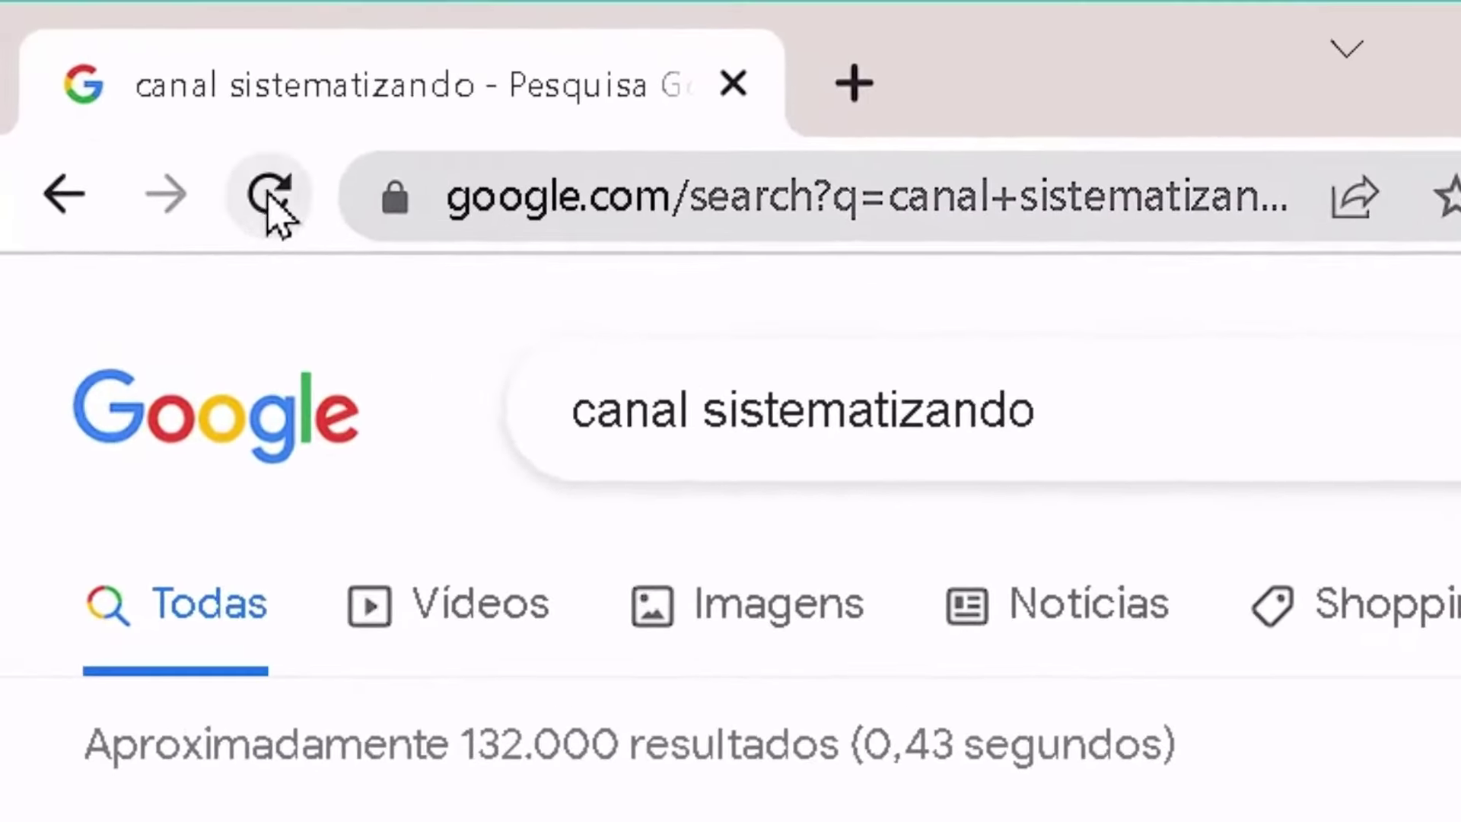
{"action": "left_click", "coordinate": [276, 203]}
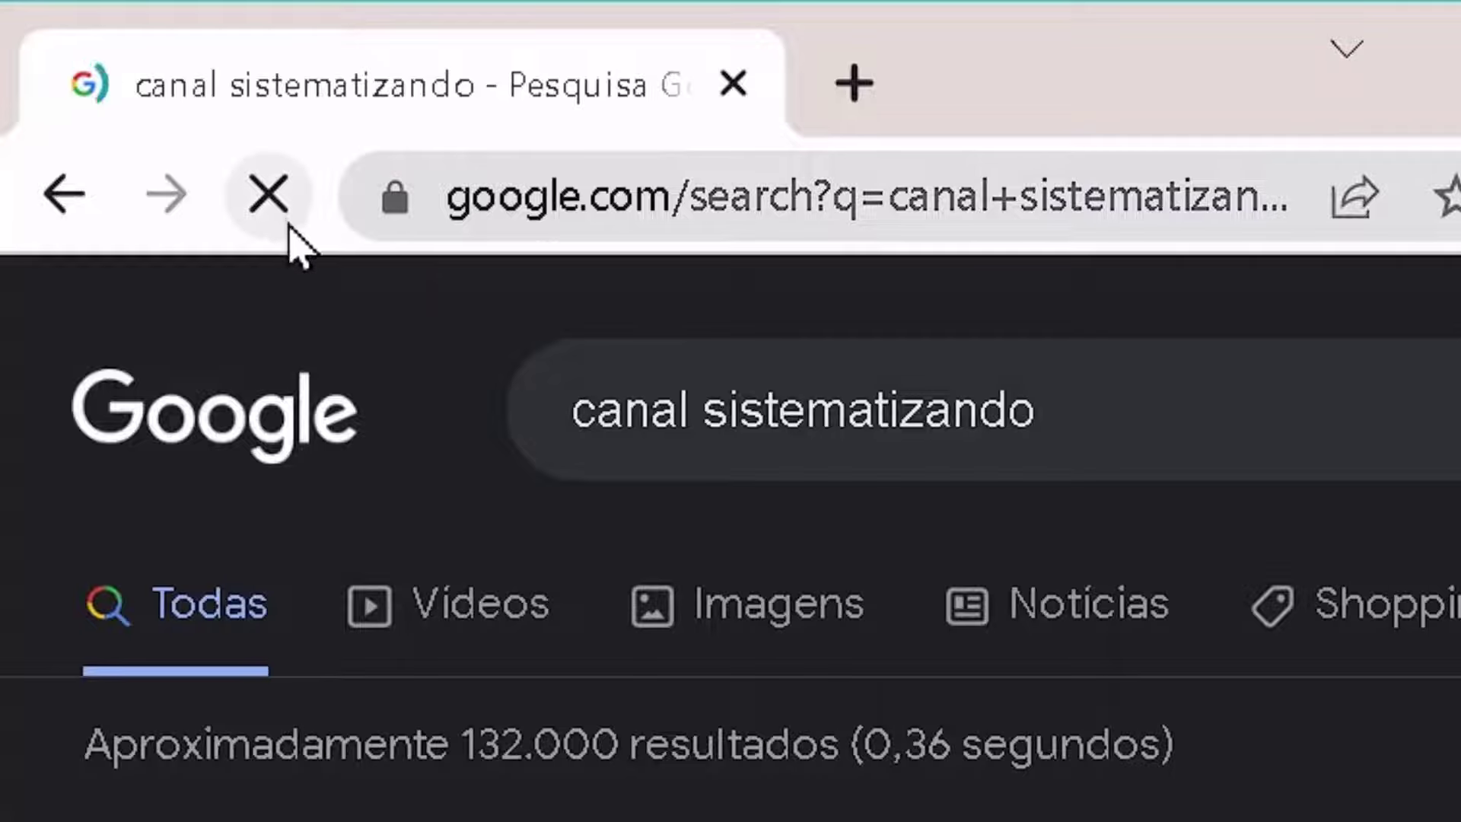
{"action": "left_click", "coordinate": [298, 190]}
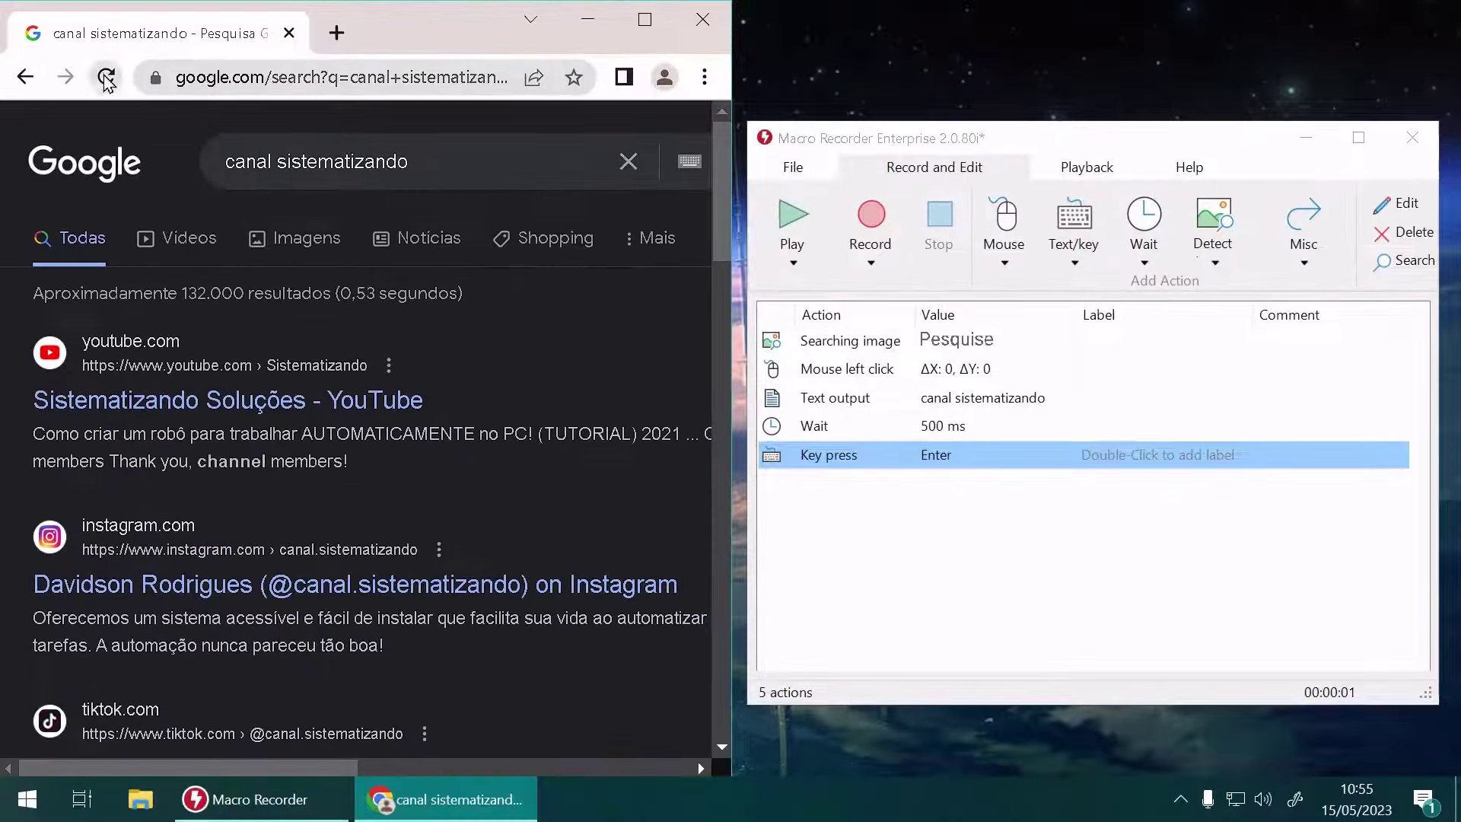
{"action": "left_click", "coordinate": [106, 79]}
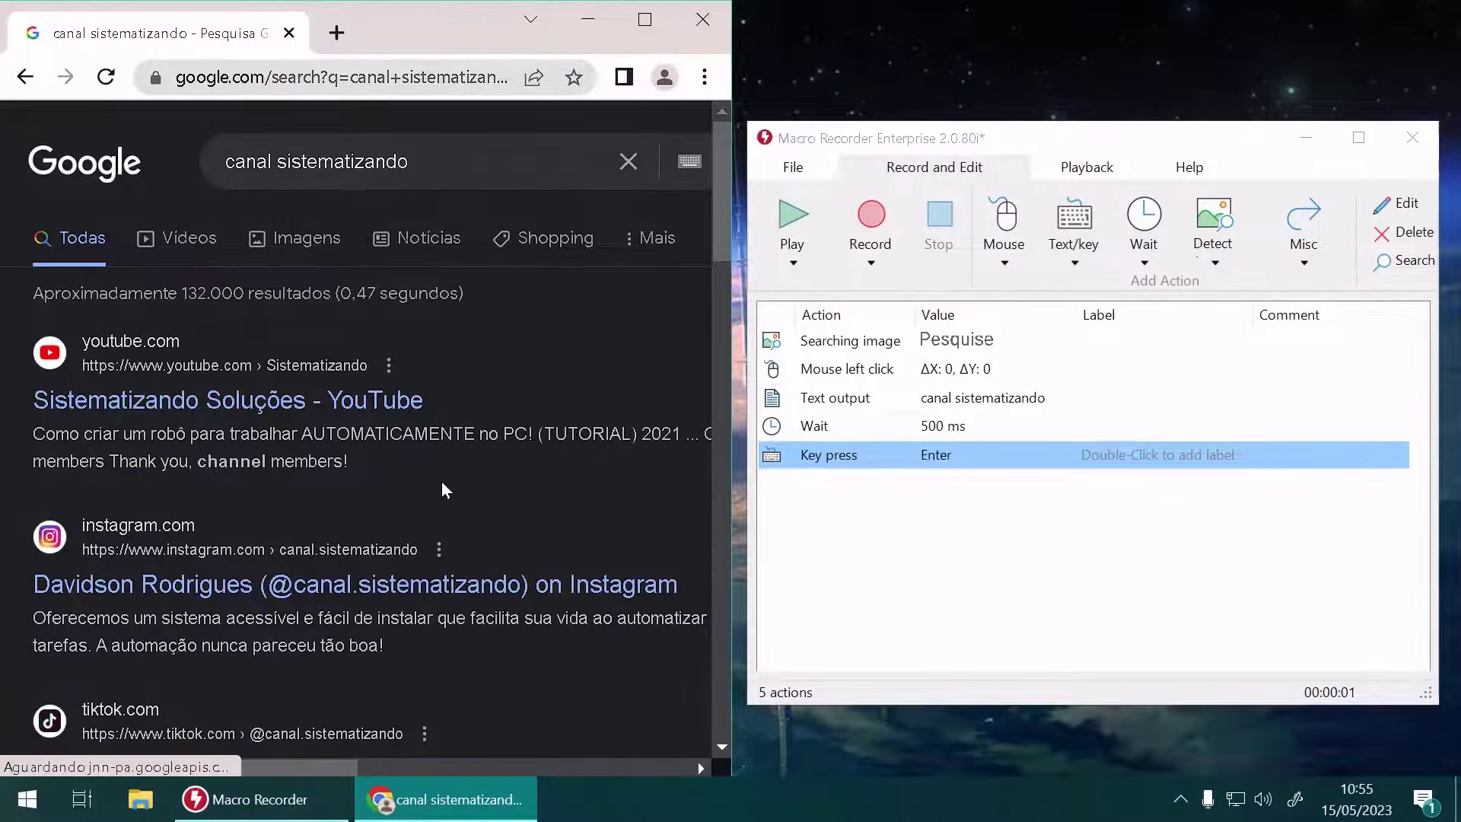
Look through the search results and their video entries, and check the text in the search box
{"action": "scroll", "coordinate": [444, 490], "scroll_direction": "down", "scroll_amount": 10}
{"action": "scroll", "coordinate": [481, 493], "scroll_direction": "down", "scroll_amount": 8}
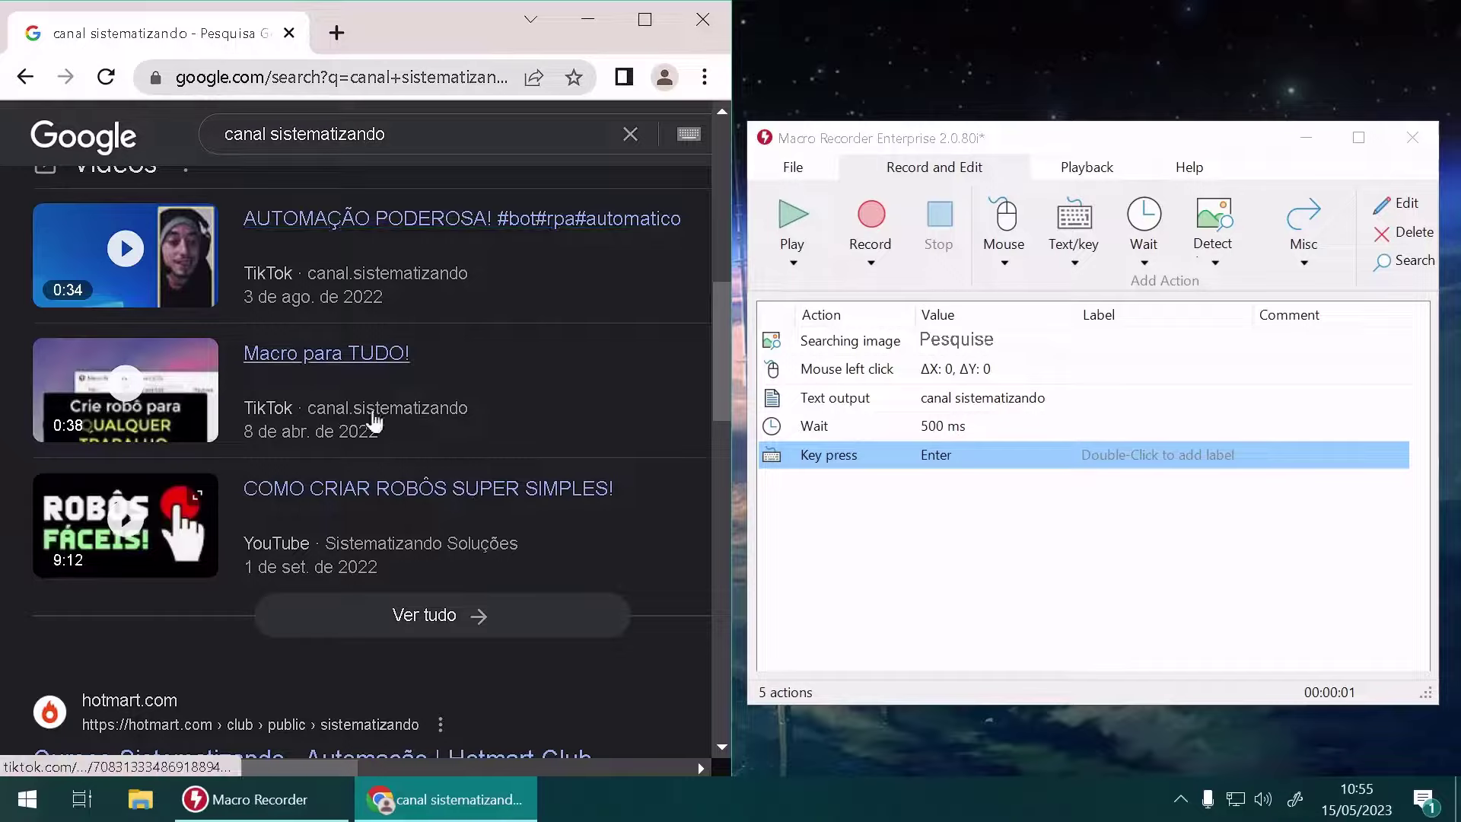
{"action": "scroll", "coordinate": [342, 384], "scroll_direction": "up", "scroll_amount": 2}
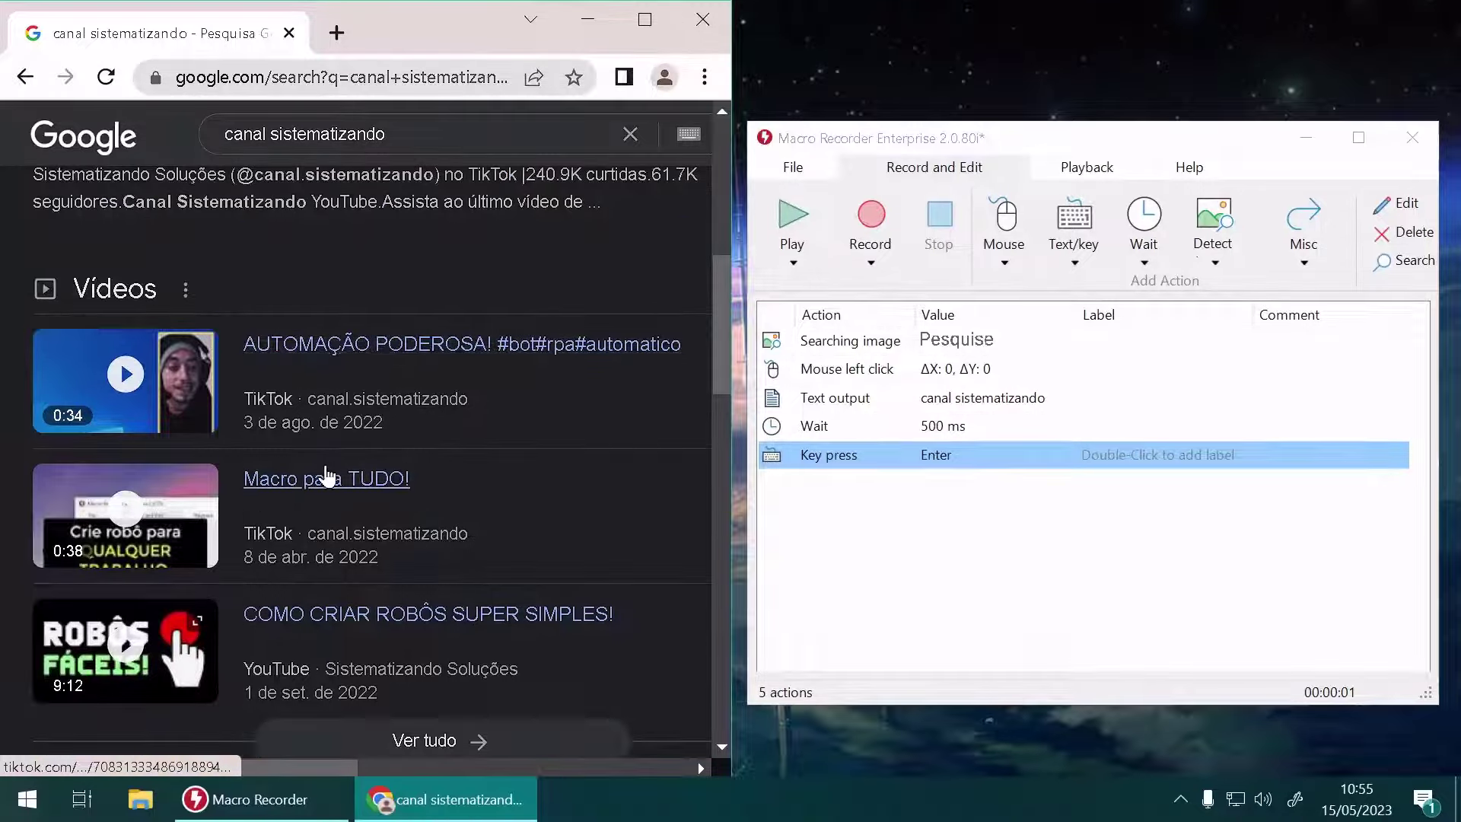
{"action": "scroll", "coordinate": [326, 478], "scroll_direction": "down", "scroll_amount": 6}
{"action": "scroll", "coordinate": [294, 495], "scroll_direction": "up", "scroll_amount": 10}
{"action": "scroll", "coordinate": [274, 651], "scroll_direction": "up", "scroll_amount": 5}
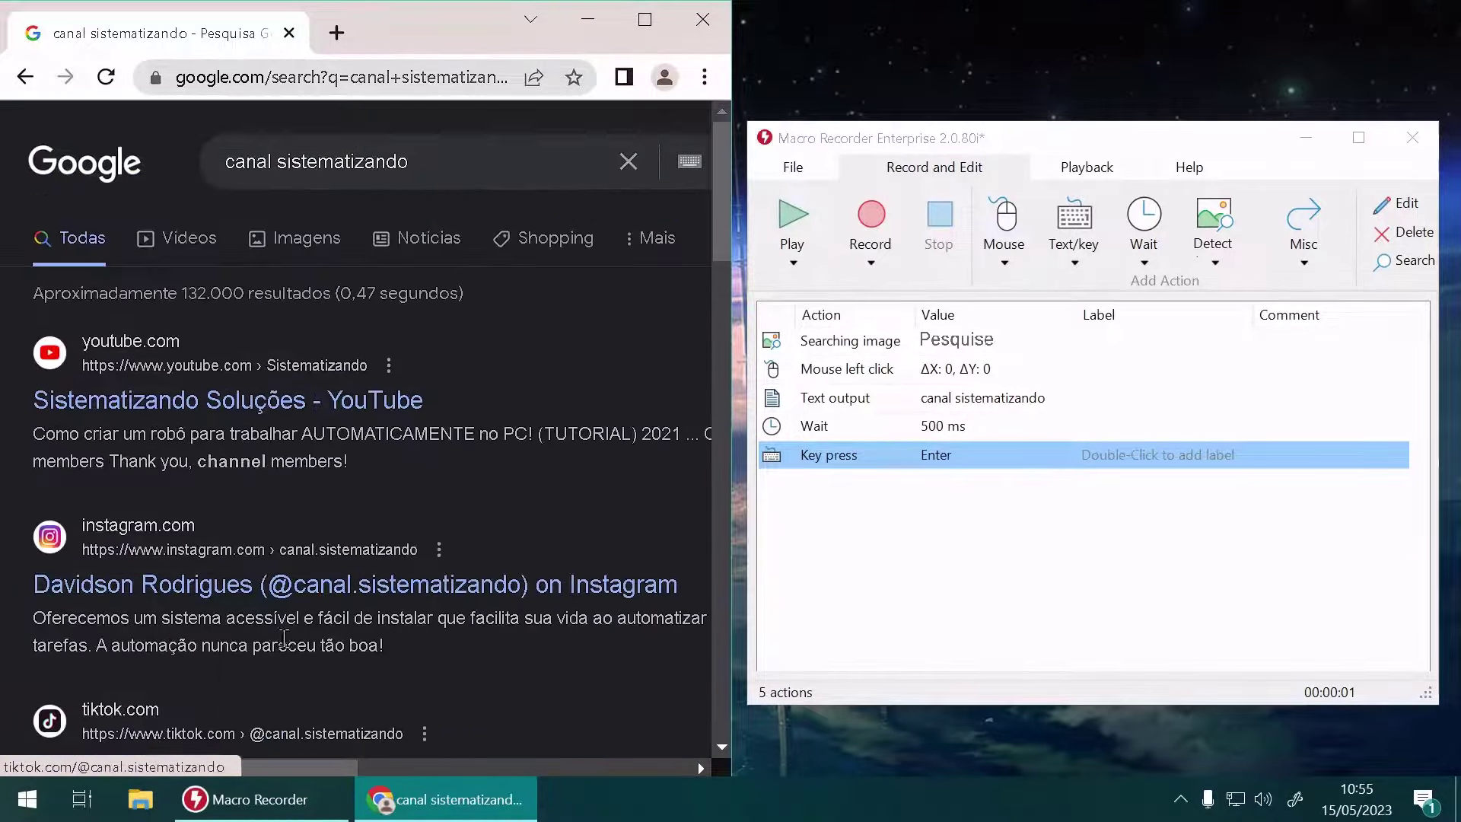
{"action": "left_click", "coordinate": [429, 165]}
{"action": "left_click", "coordinate": [492, 153]}
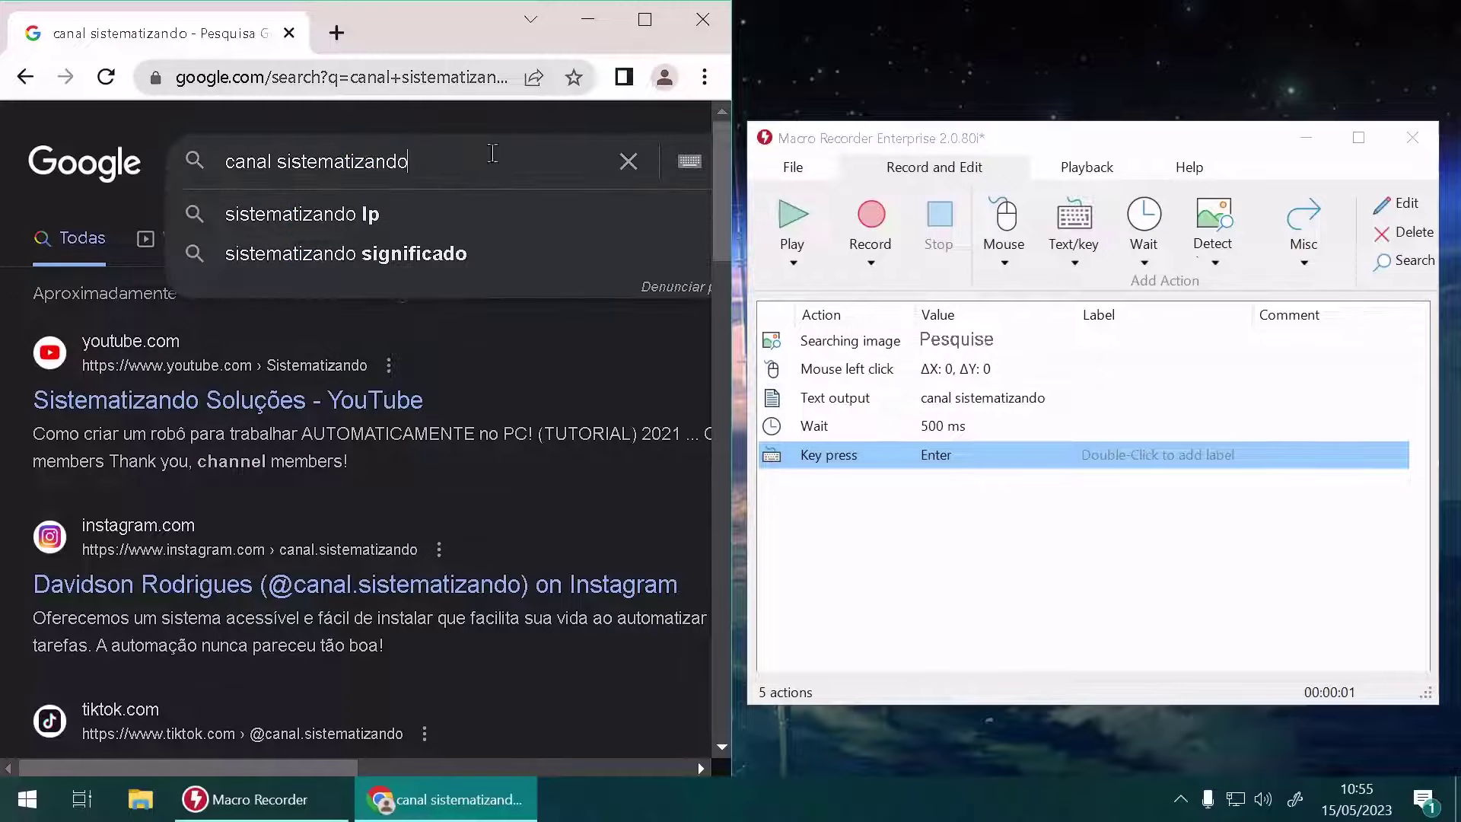
Return to Macro Recorder and add a 1000 ms wait action after the Enter key press
{"action": "left_click", "coordinate": [847, 145]}
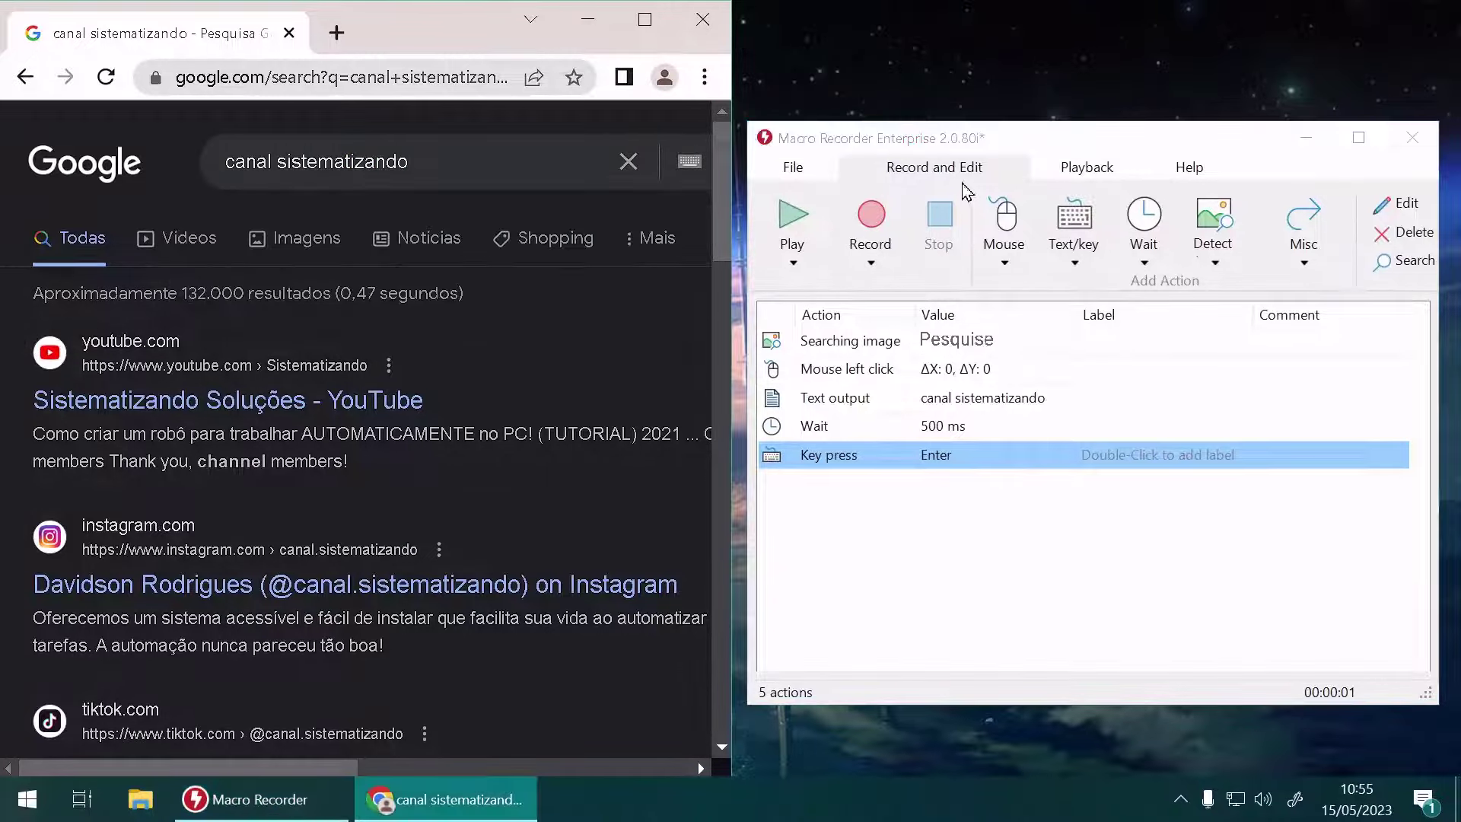
{"action": "left_click_drag", "start_coordinate": [973, 144], "coordinate": [964, 143]}
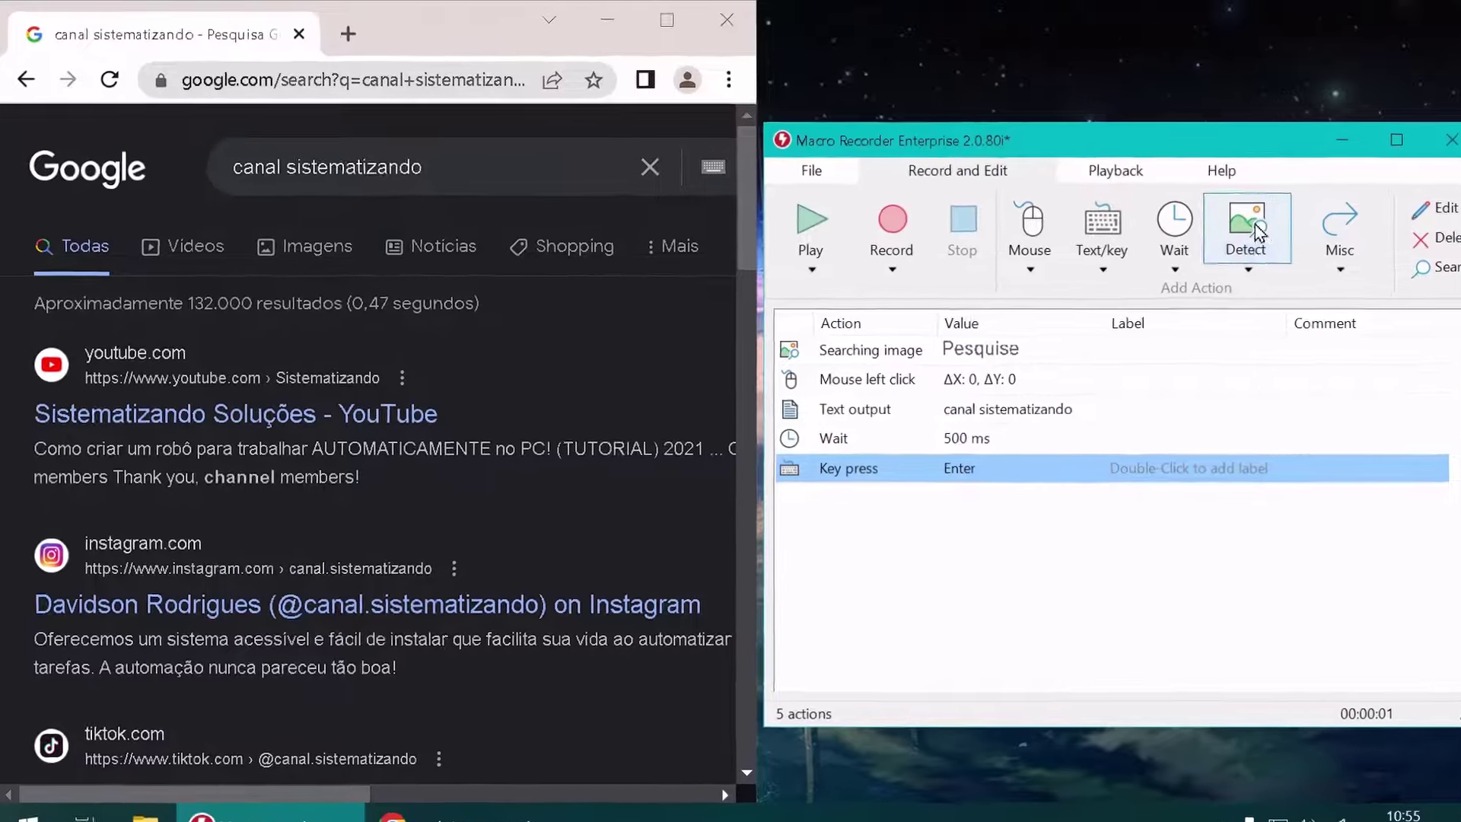
{"action": "left_click", "coordinate": [1204, 220]}
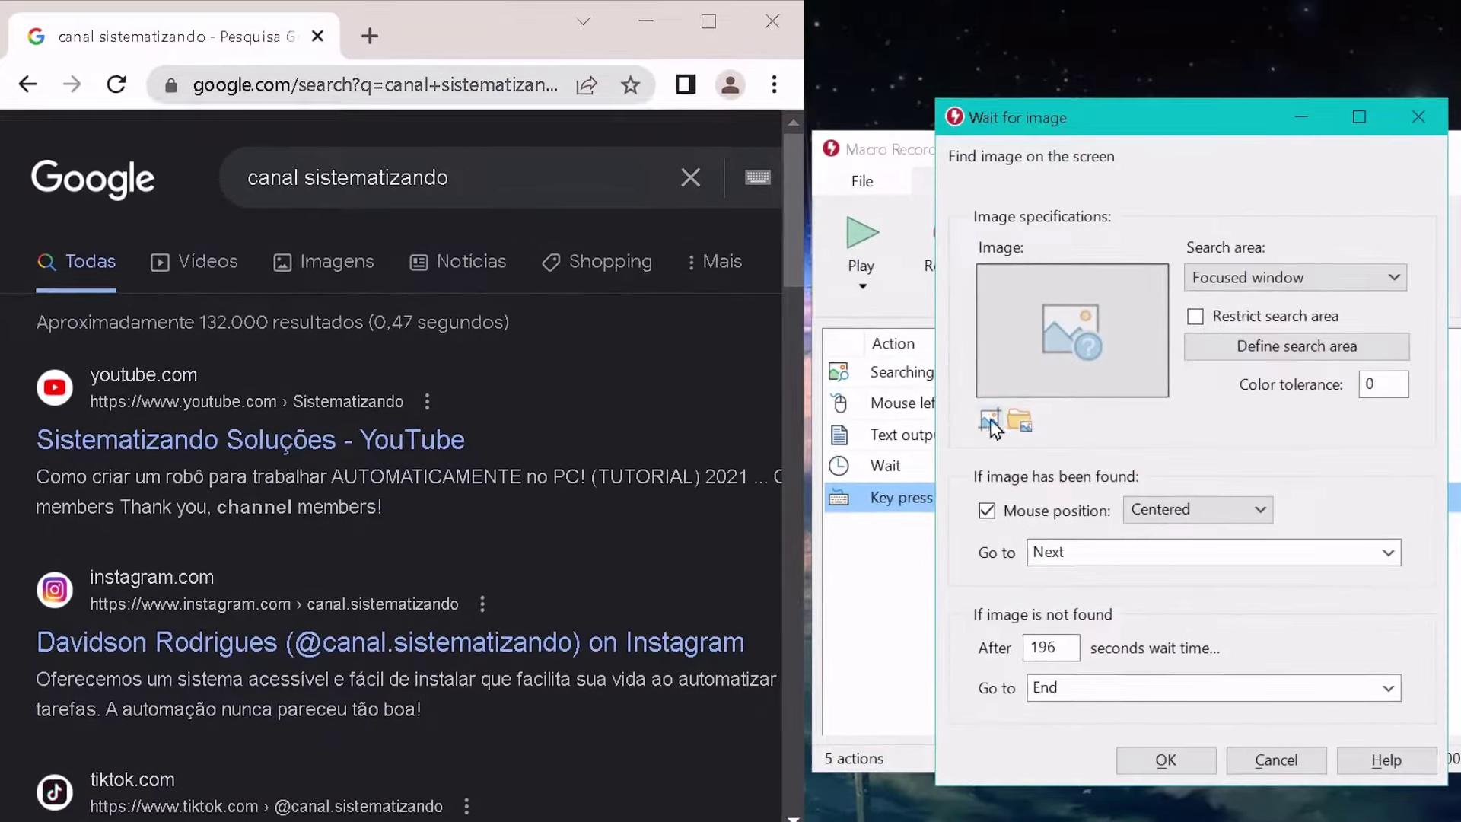
{"action": "left_click", "coordinate": [1276, 759]}
{"action": "left_click", "coordinate": [1240, 247]}
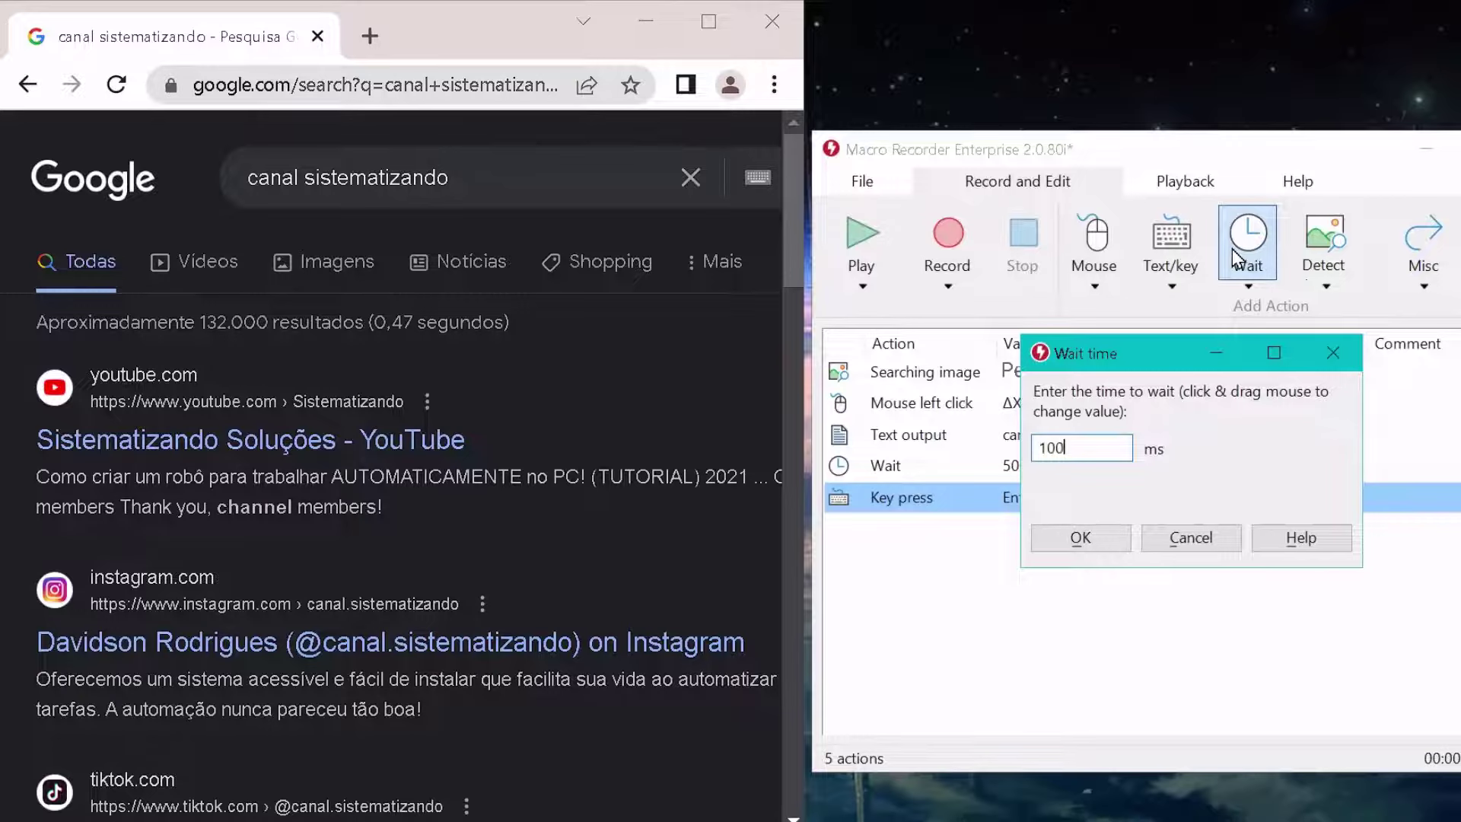
{"action": "key", "text": "Return"}
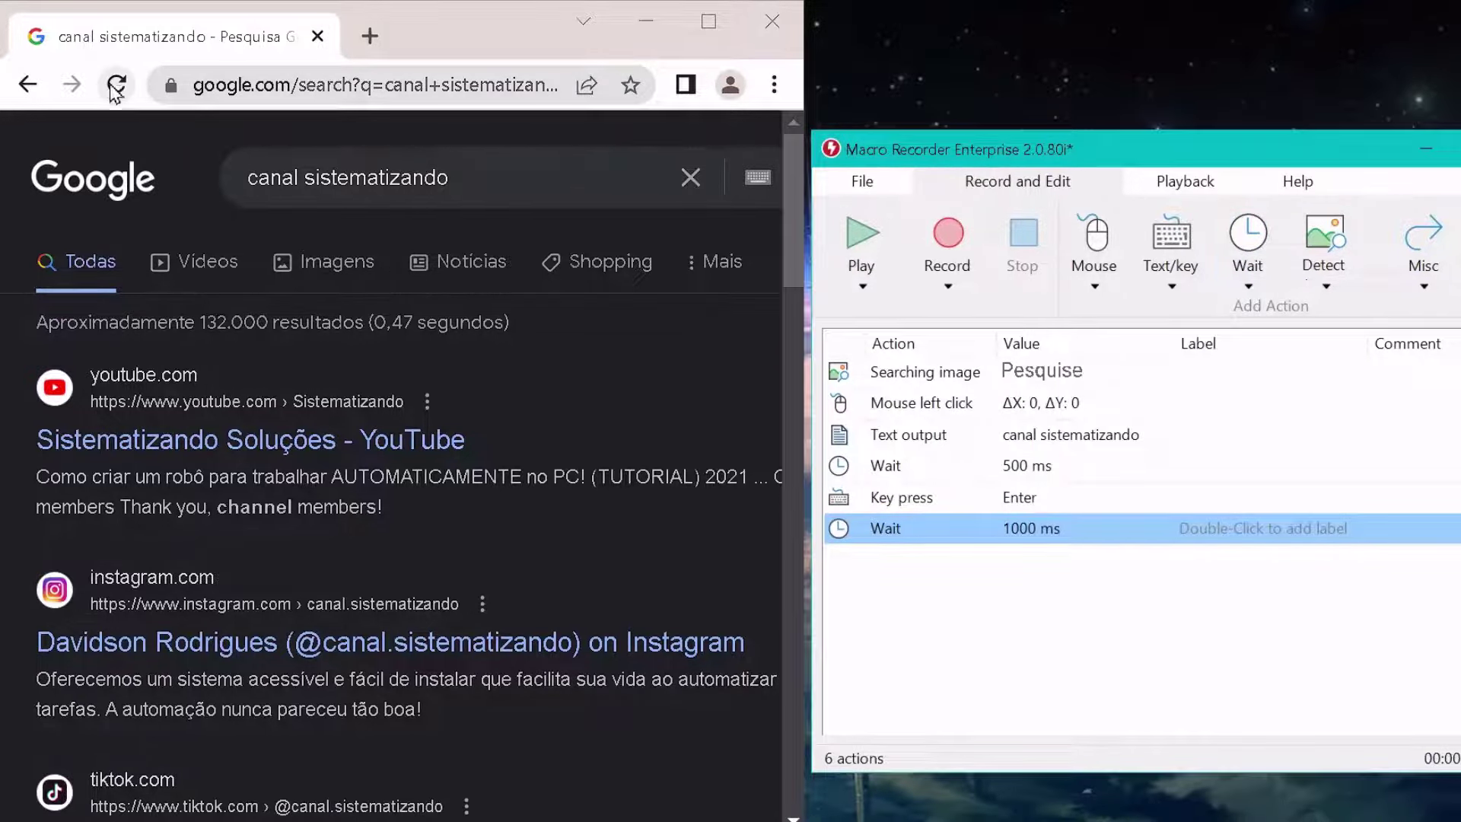
Start a wait-for-image action and capture the browser's reload icon as the image to find
{"action": "left_click", "coordinate": [1318, 257]}
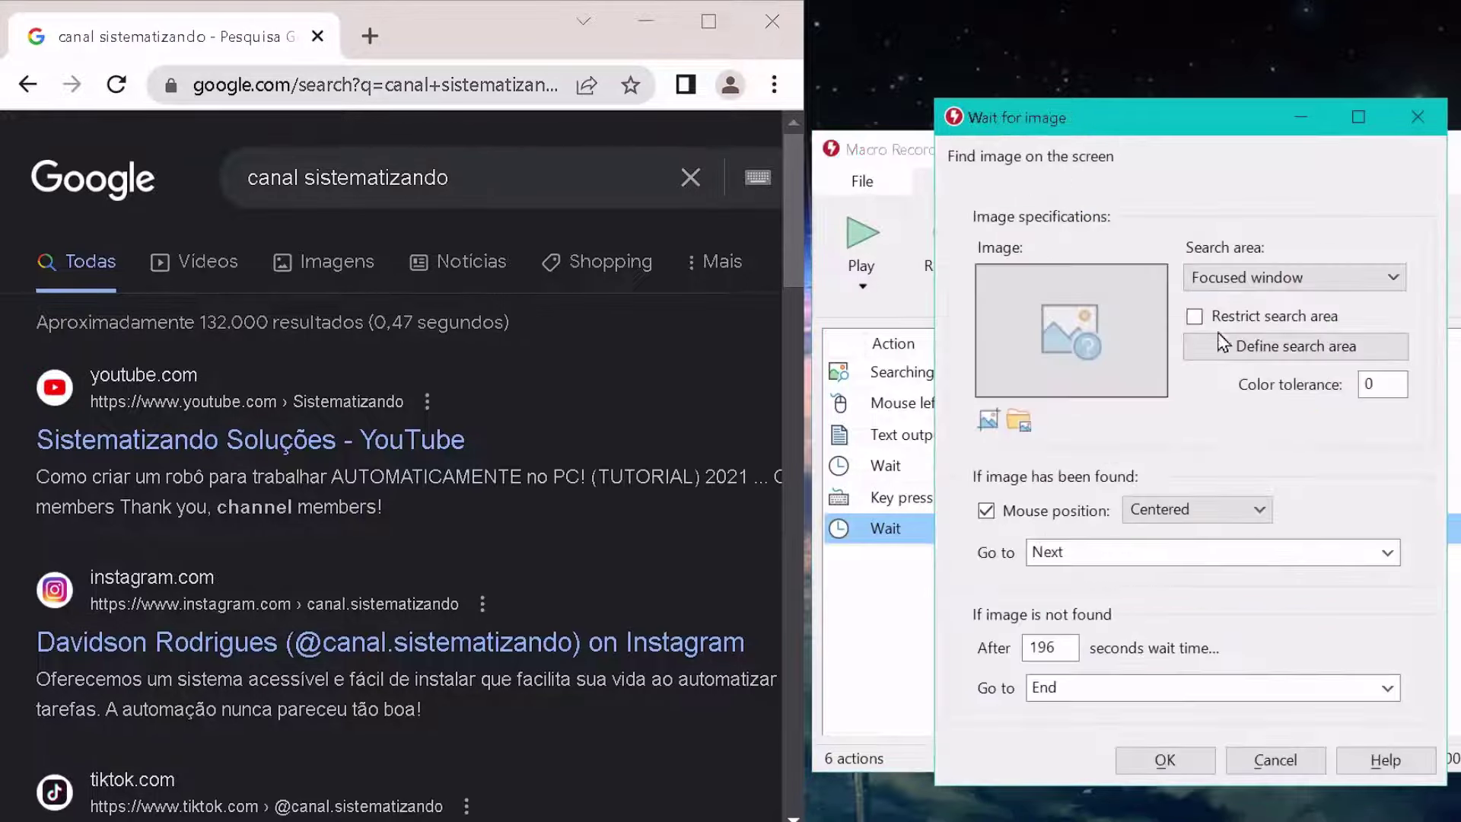
{"action": "left_click", "coordinate": [989, 419]}
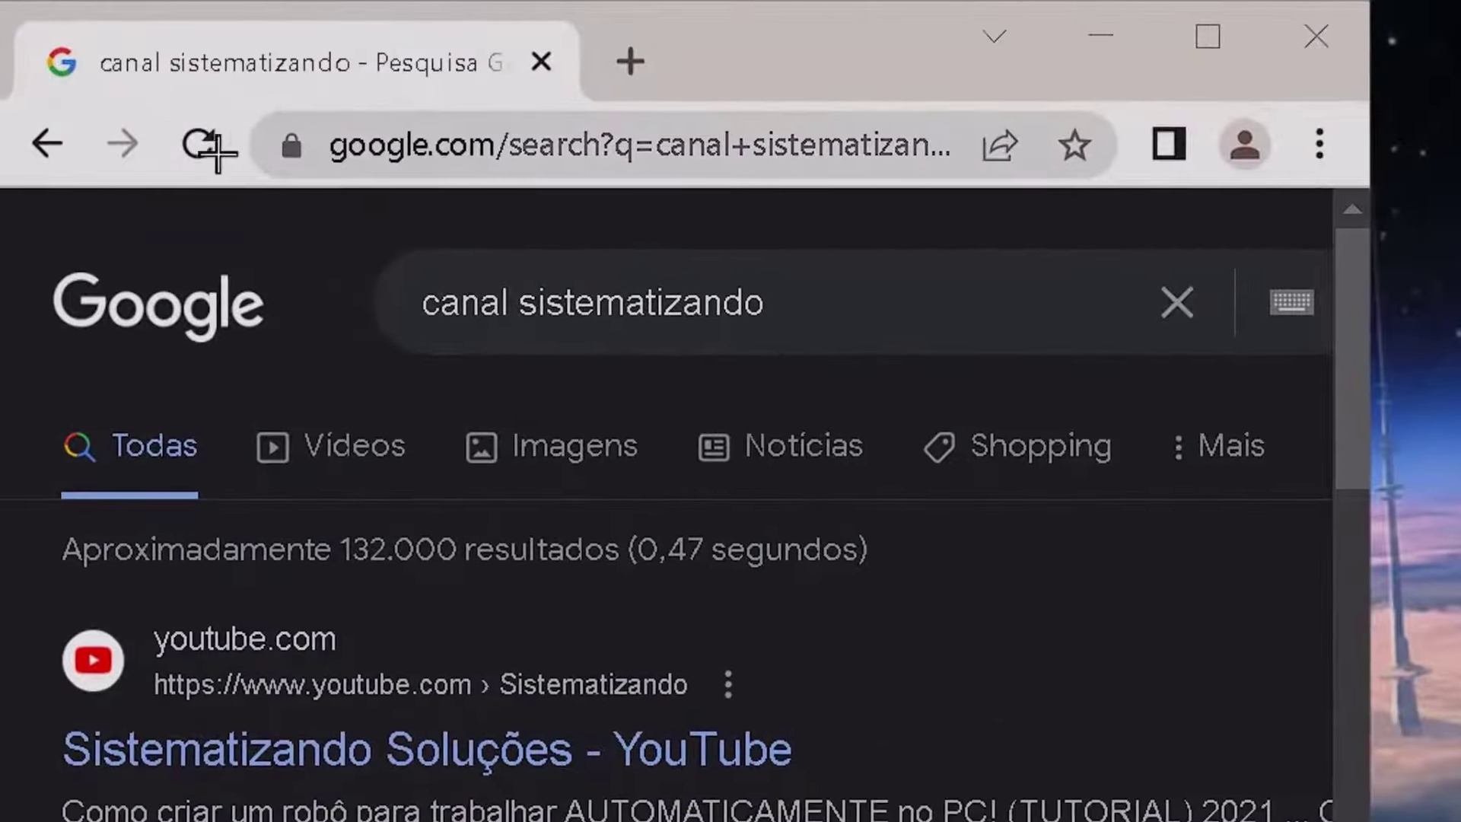
{"action": "left_click_drag", "start_coordinate": [170, 118], "coordinate": [236, 172]}
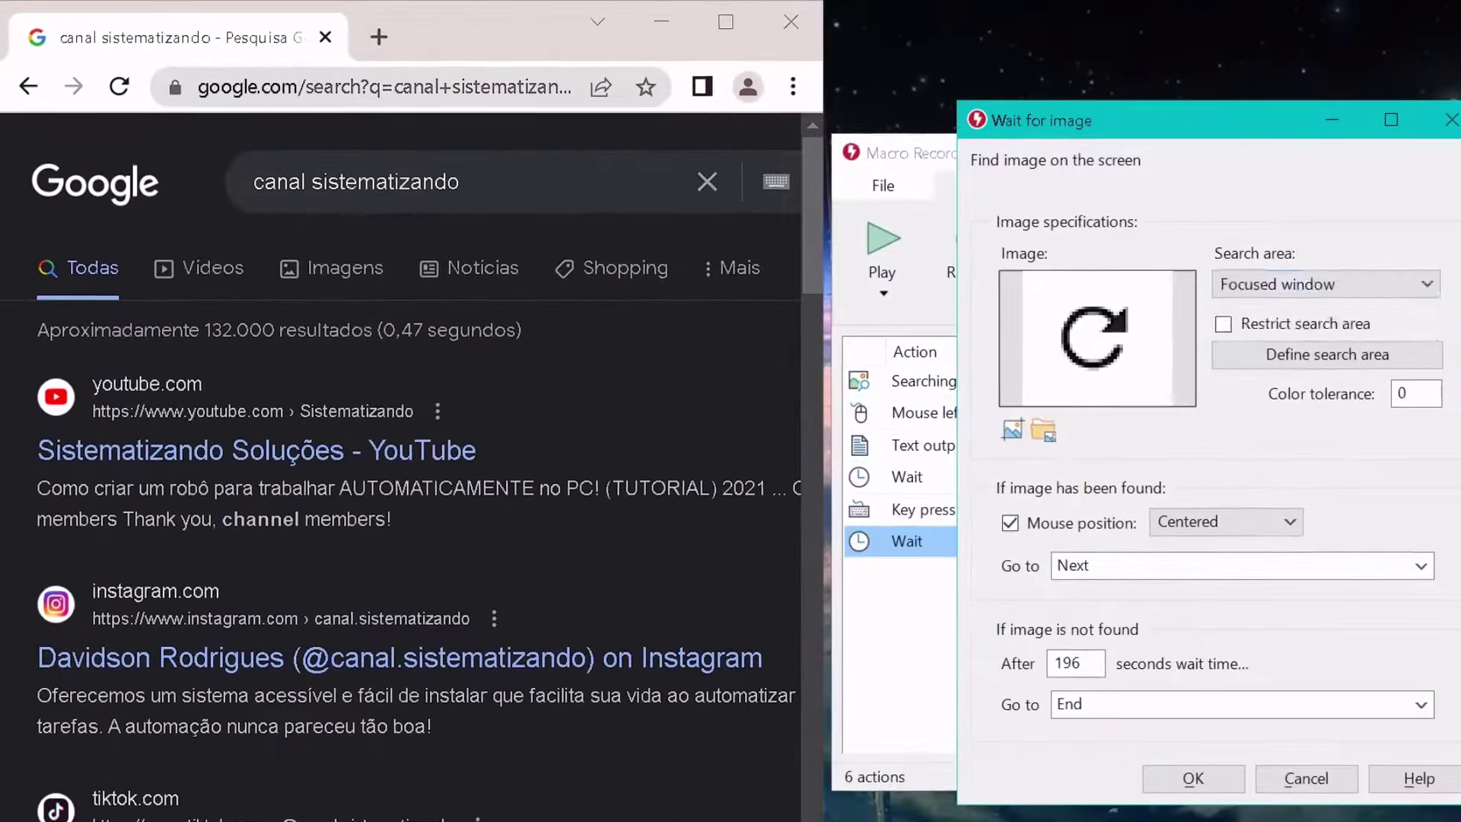
Set the reload-icon search to the entire desktop and restrict its search area to the browser's upper-left corner around the reload icon
{"action": "left_click", "coordinate": [1276, 286]}
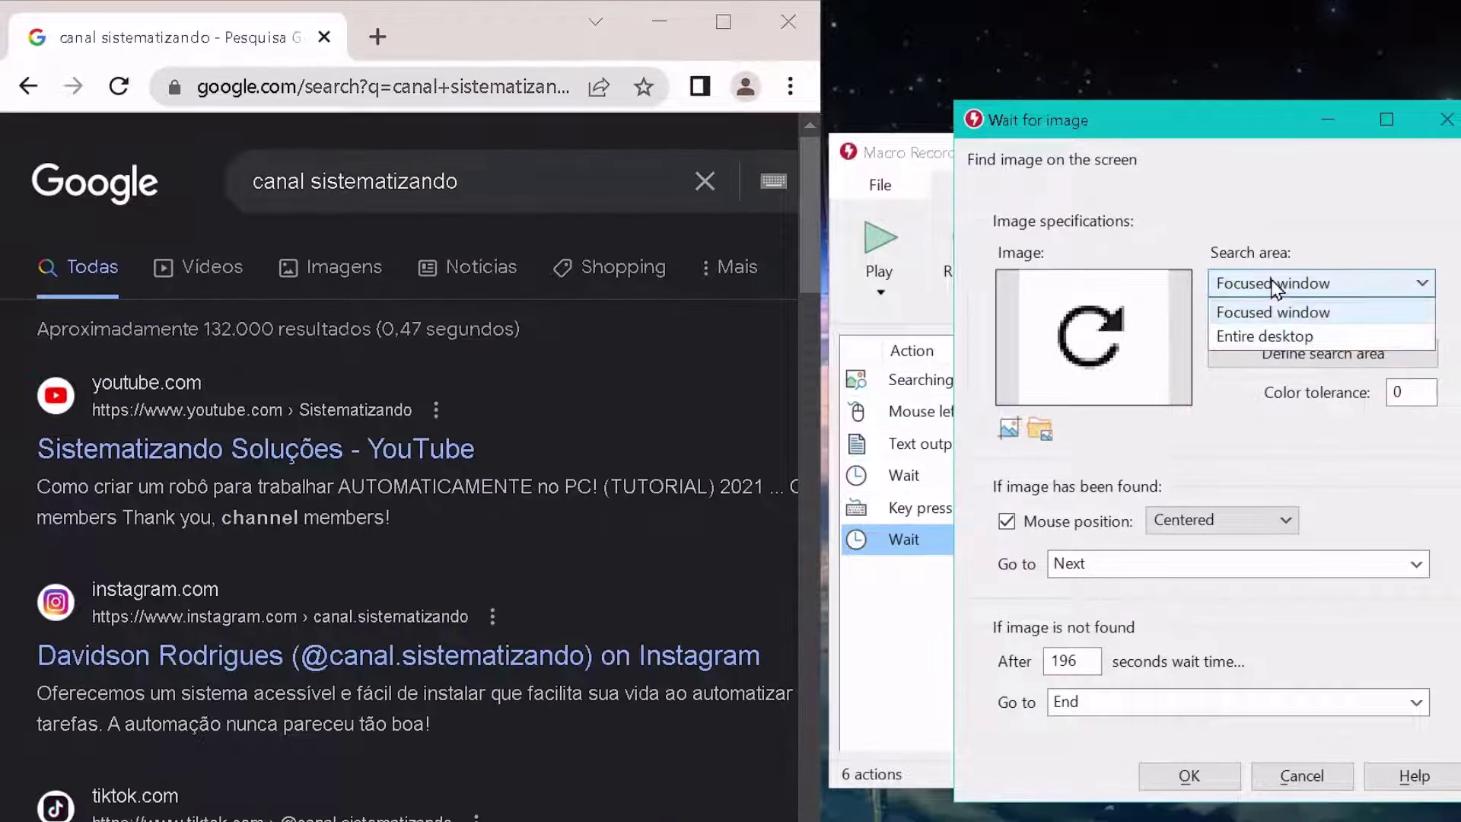
{"action": "left_click", "coordinate": [1269, 336]}
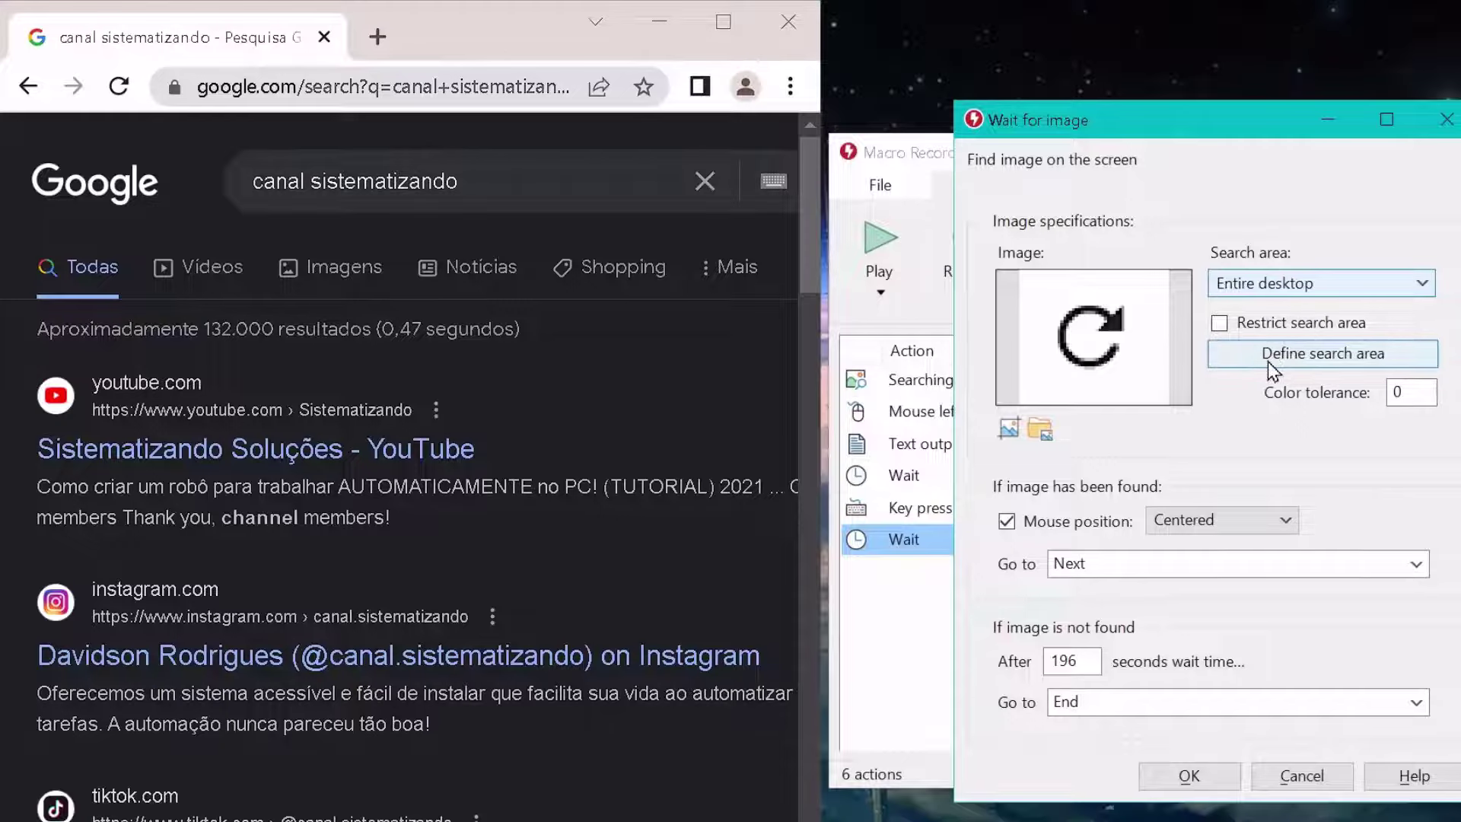
{"action": "left_click", "coordinate": [1278, 354]}
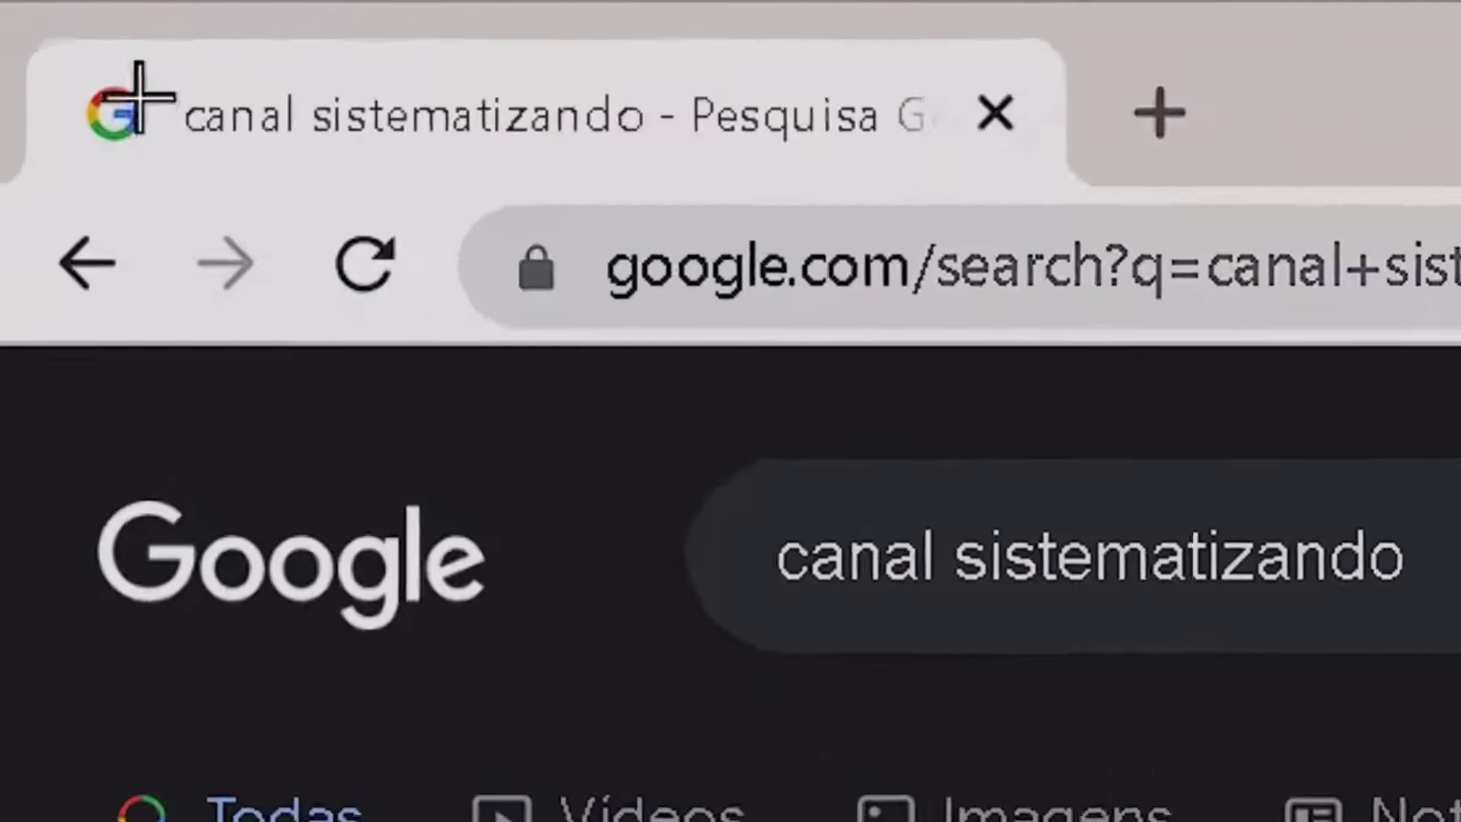
{"action": "left_click_drag", "start_coordinate": [44, 31], "coordinate": [225, 149]}
{"action": "left_click_drag", "start_coordinate": [770, 513], "coordinate": [722, 537]}
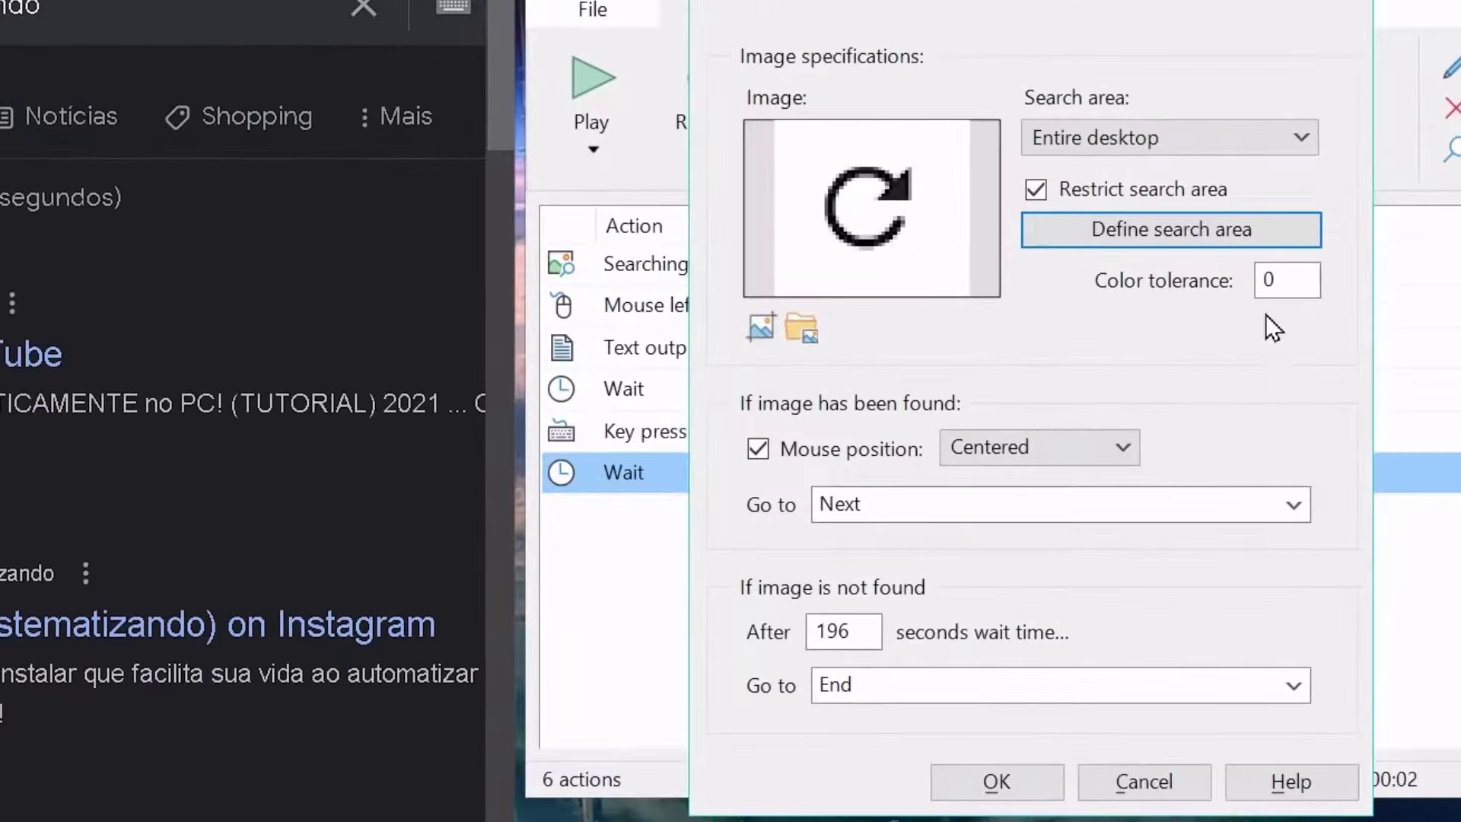
Set the reload-icon search's color tolerance to 20, add the action to the macro, and reopen it to check its settings
{"action": "left_click", "coordinate": [1263, 280]}
{"action": "type", "text": "20"}
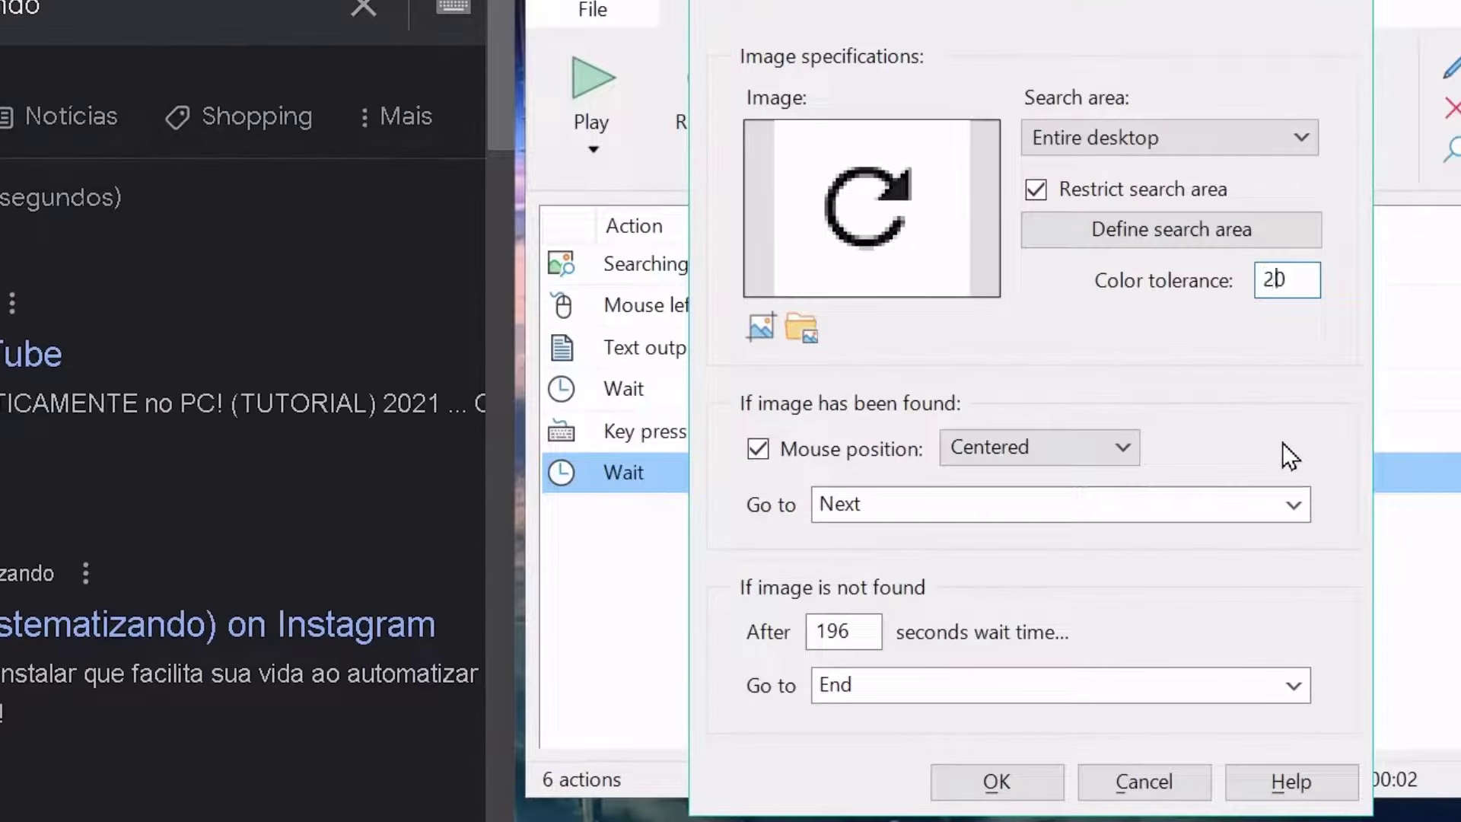
{"action": "left_click", "coordinate": [1299, 283]}
{"action": "type", "text": "40"}
{"action": "scroll", "coordinate": [1266, 295], "scroll_direction": "down", "scroll_amount": 13}
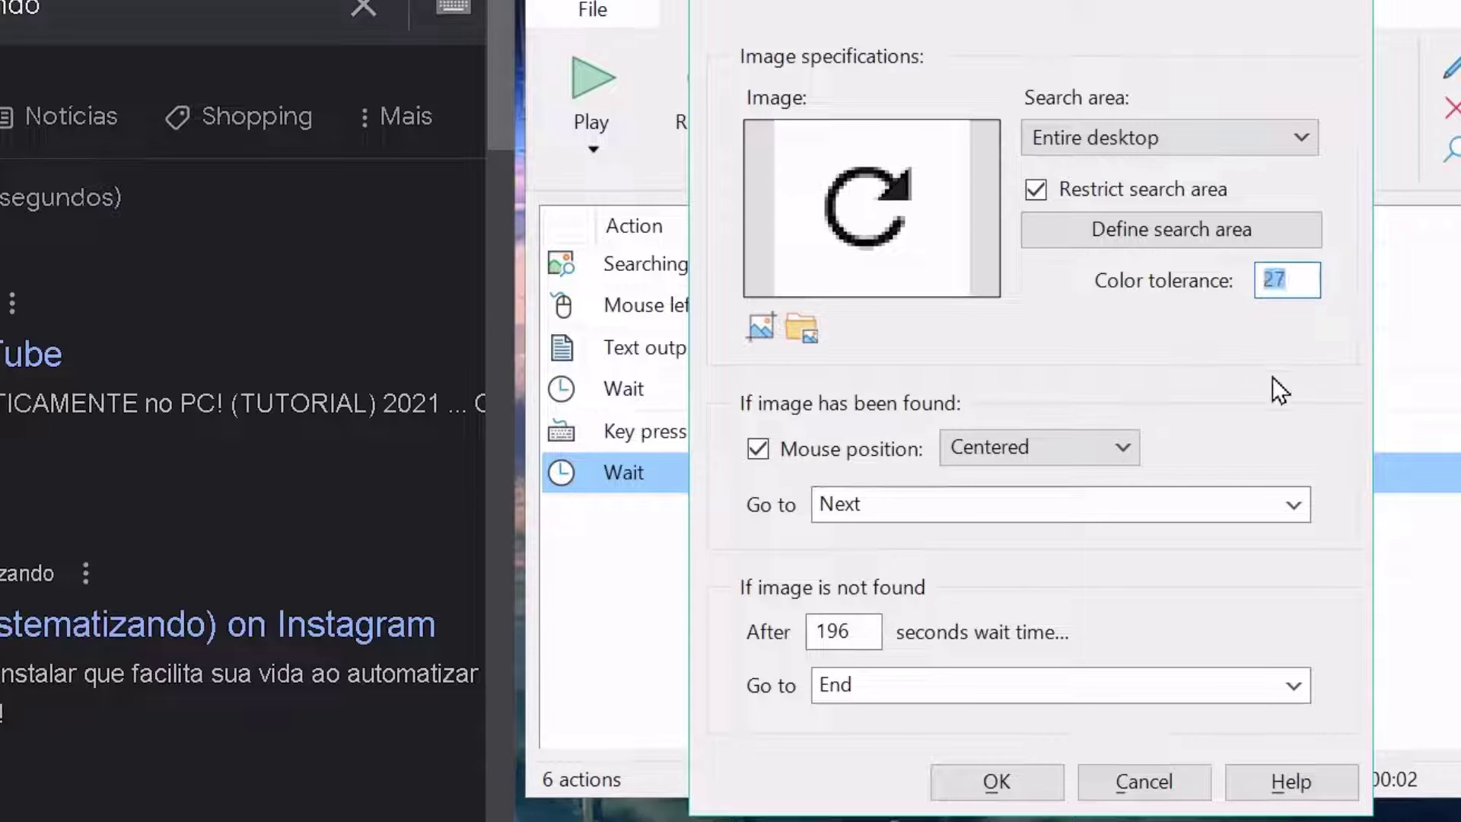
{"action": "left_click_drag", "start_coordinate": [1065, 3], "coordinate": [1087, 0]}
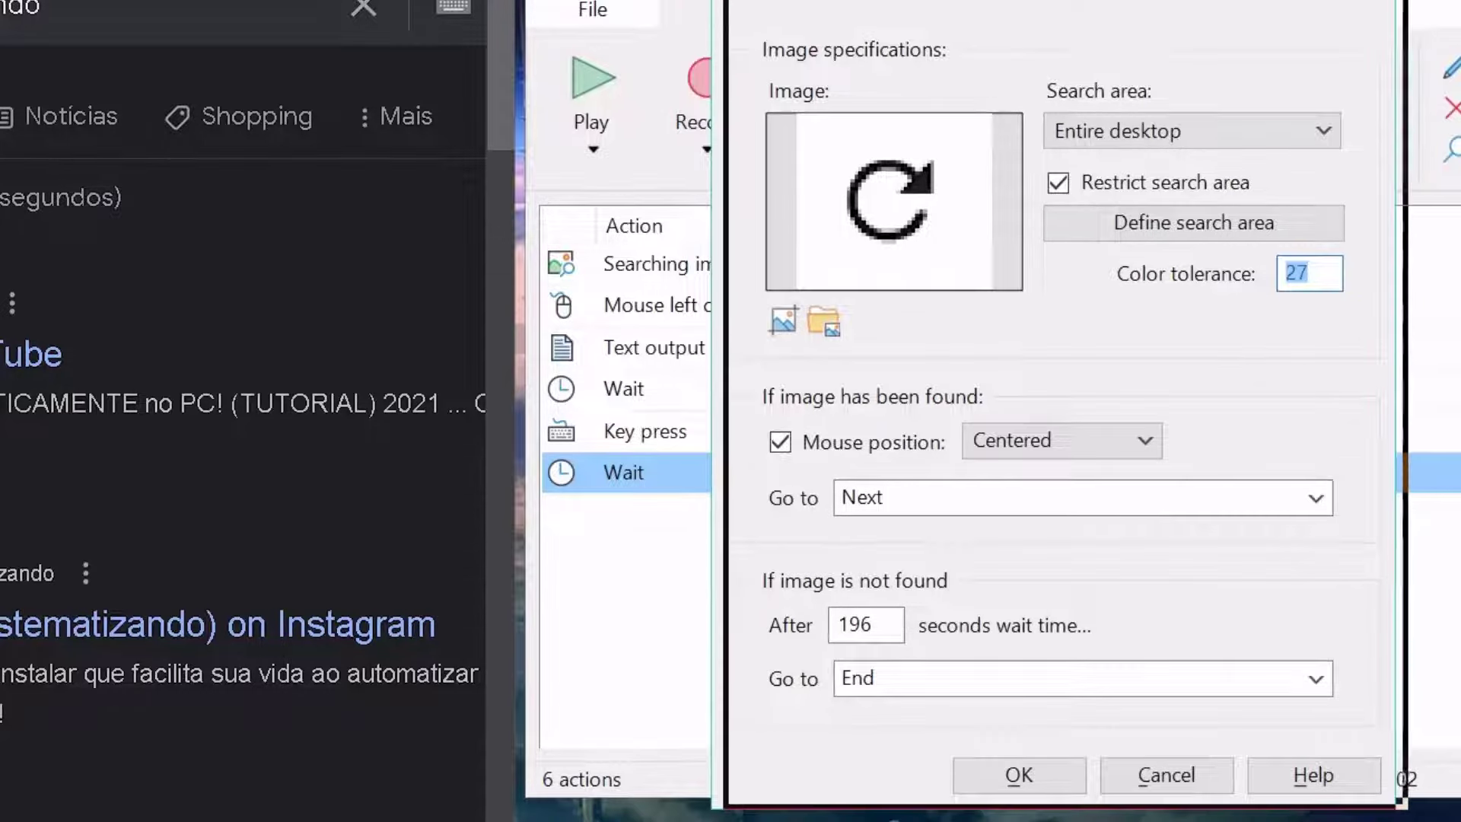
{"action": "type", "text": "19"}
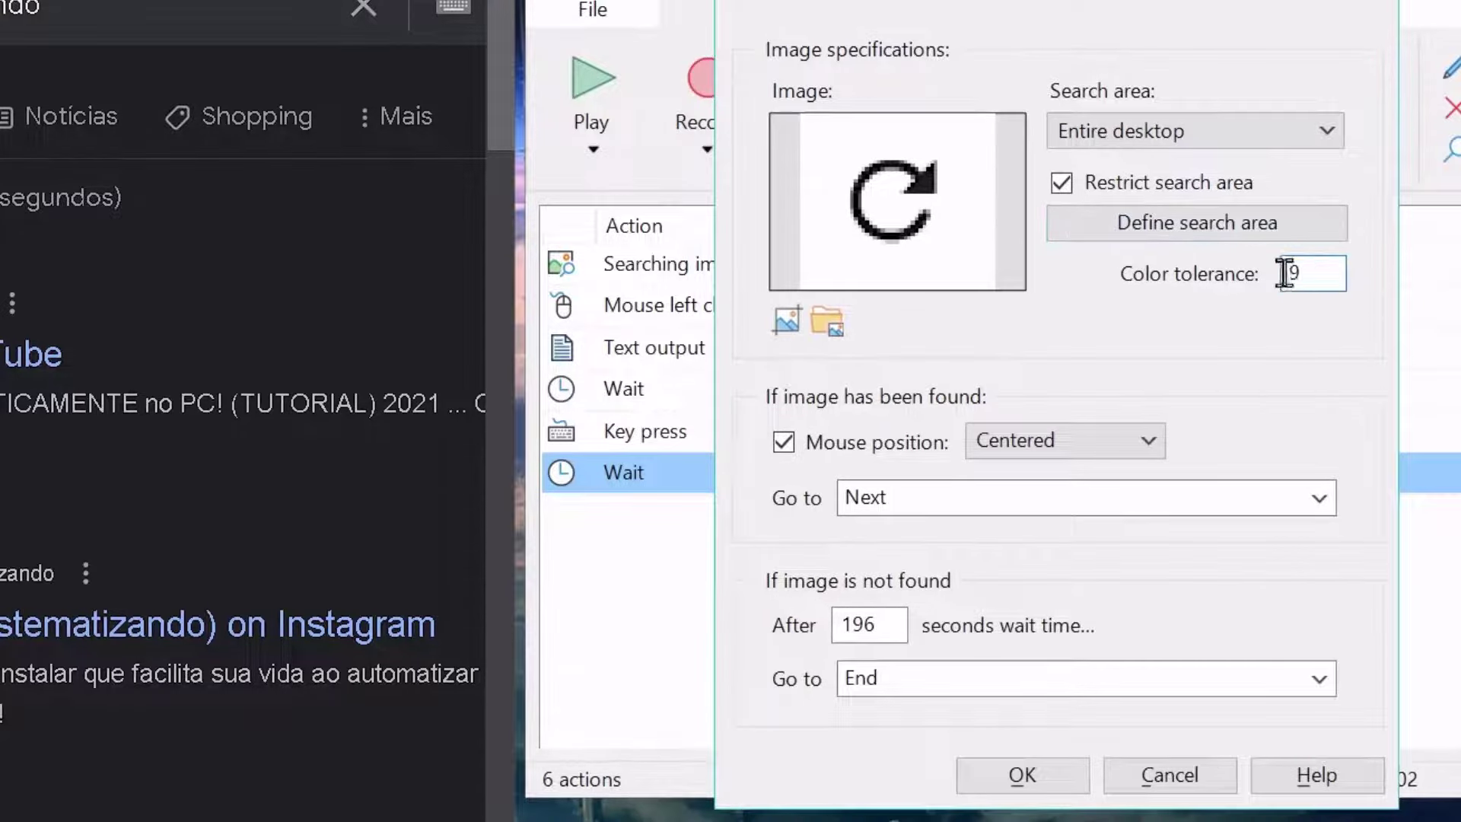
{"action": "scroll", "coordinate": [1285, 272], "scroll_direction": "down", "scroll_amount": 19}
{"action": "left_click", "coordinate": [1031, 778]}
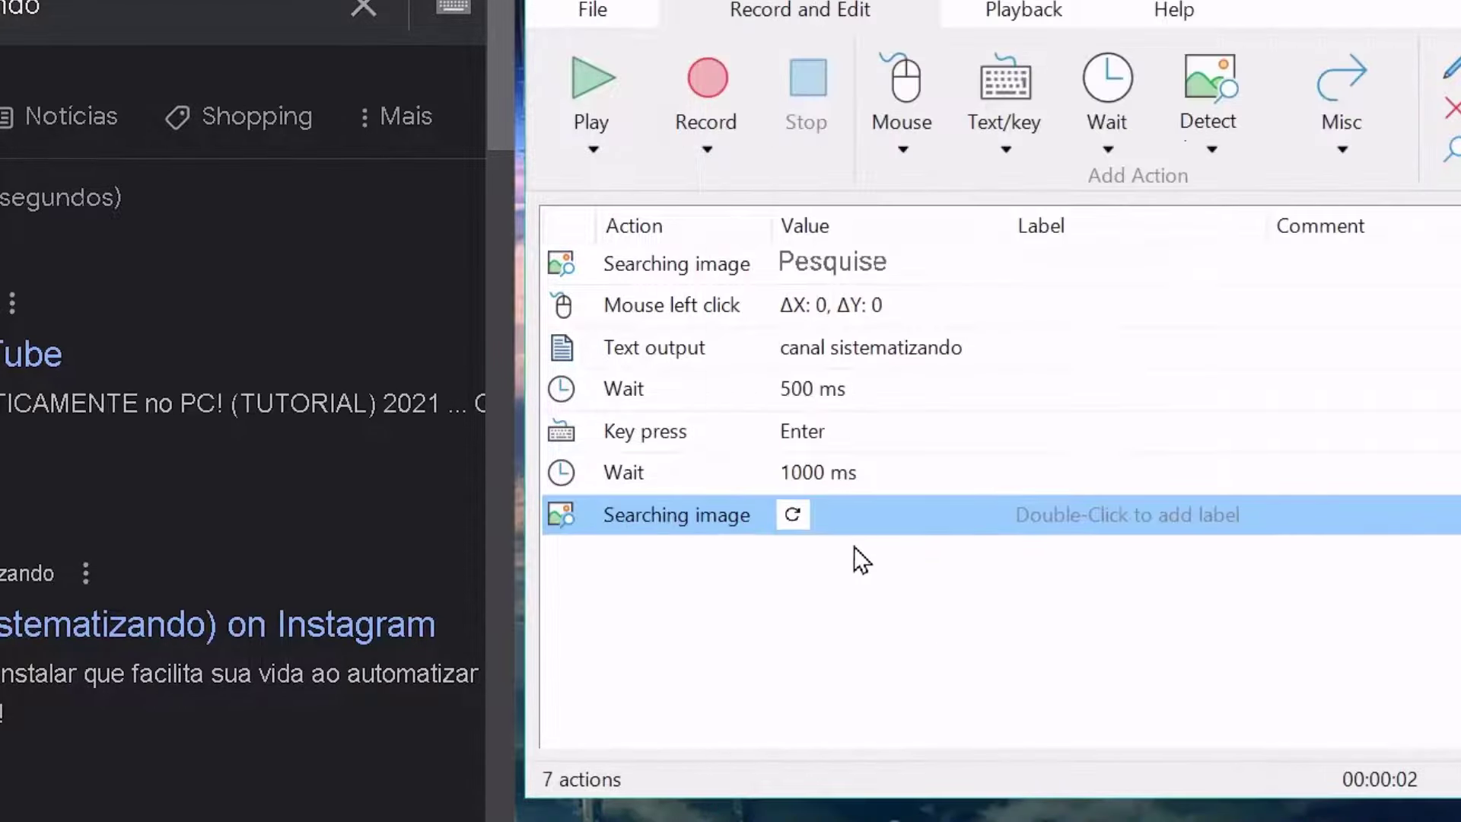
{"action": "double_click", "coordinate": [789, 517]}
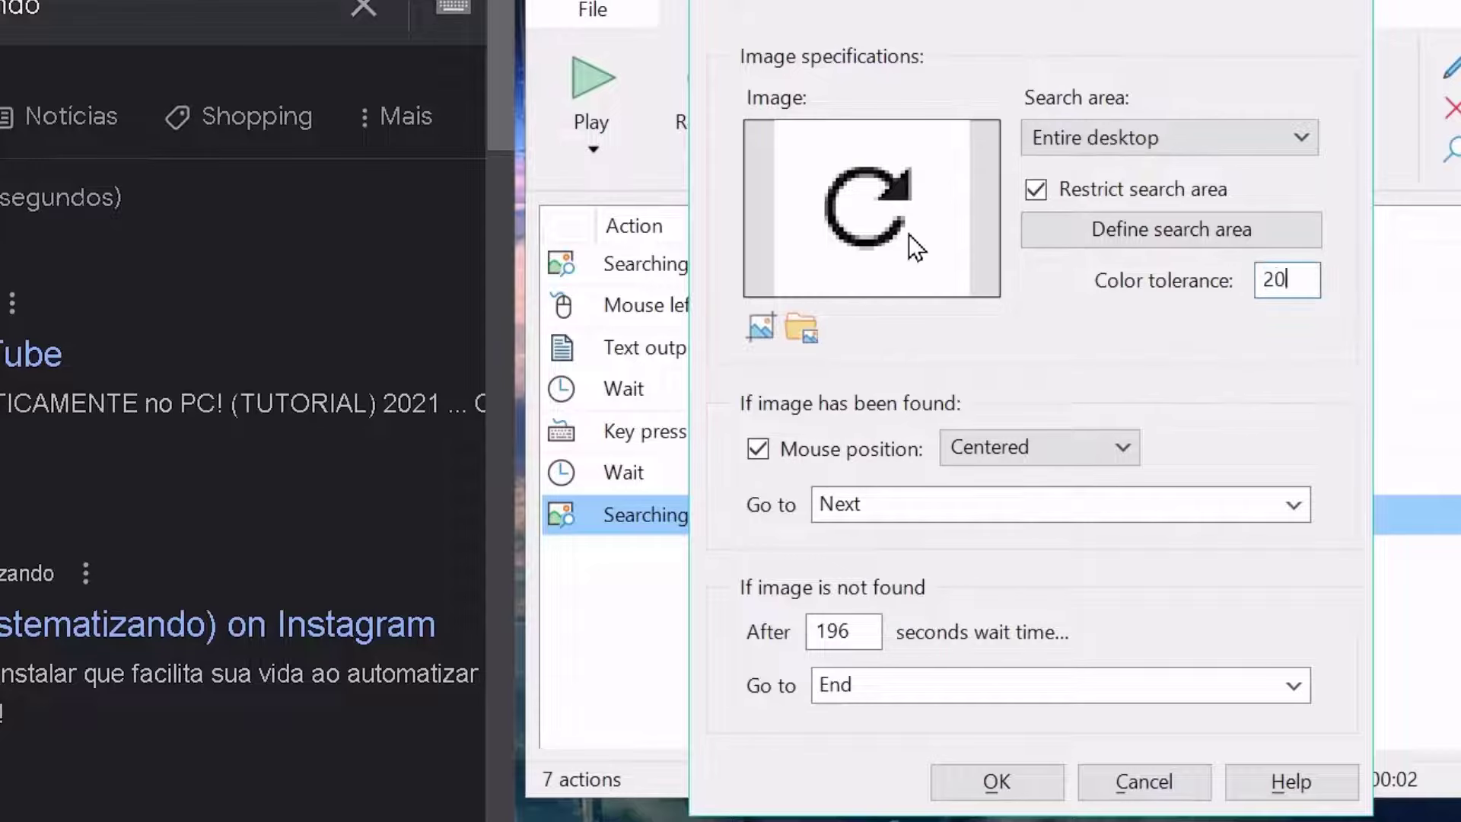
{"action": "key", "text": "Return"}
Start another wait-for-image action and capture the youtube.com icon and address of the first search result as its image
{"action": "left_click", "coordinate": [1207, 95]}
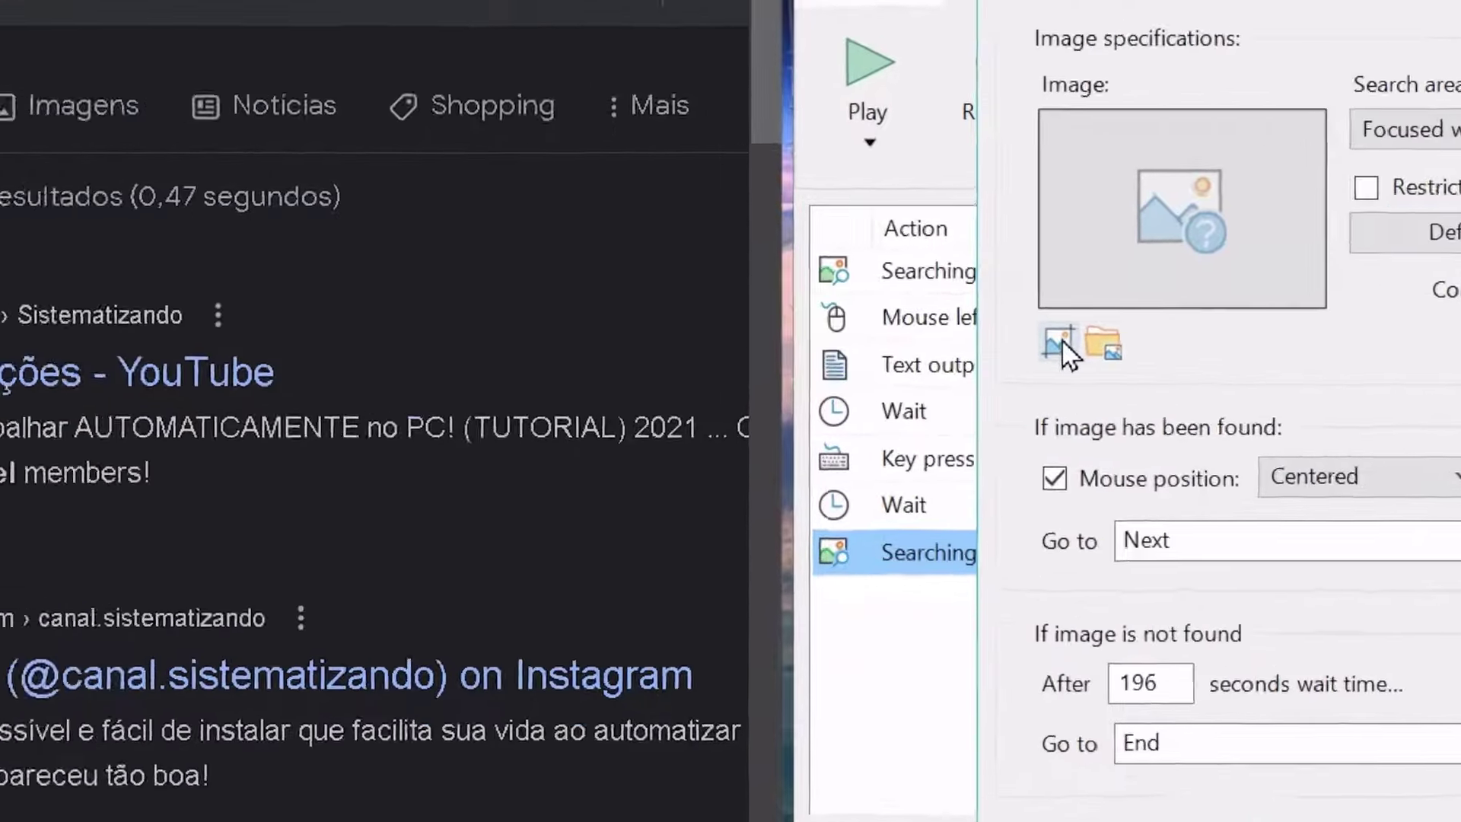
{"action": "left_click", "coordinate": [1061, 346]}
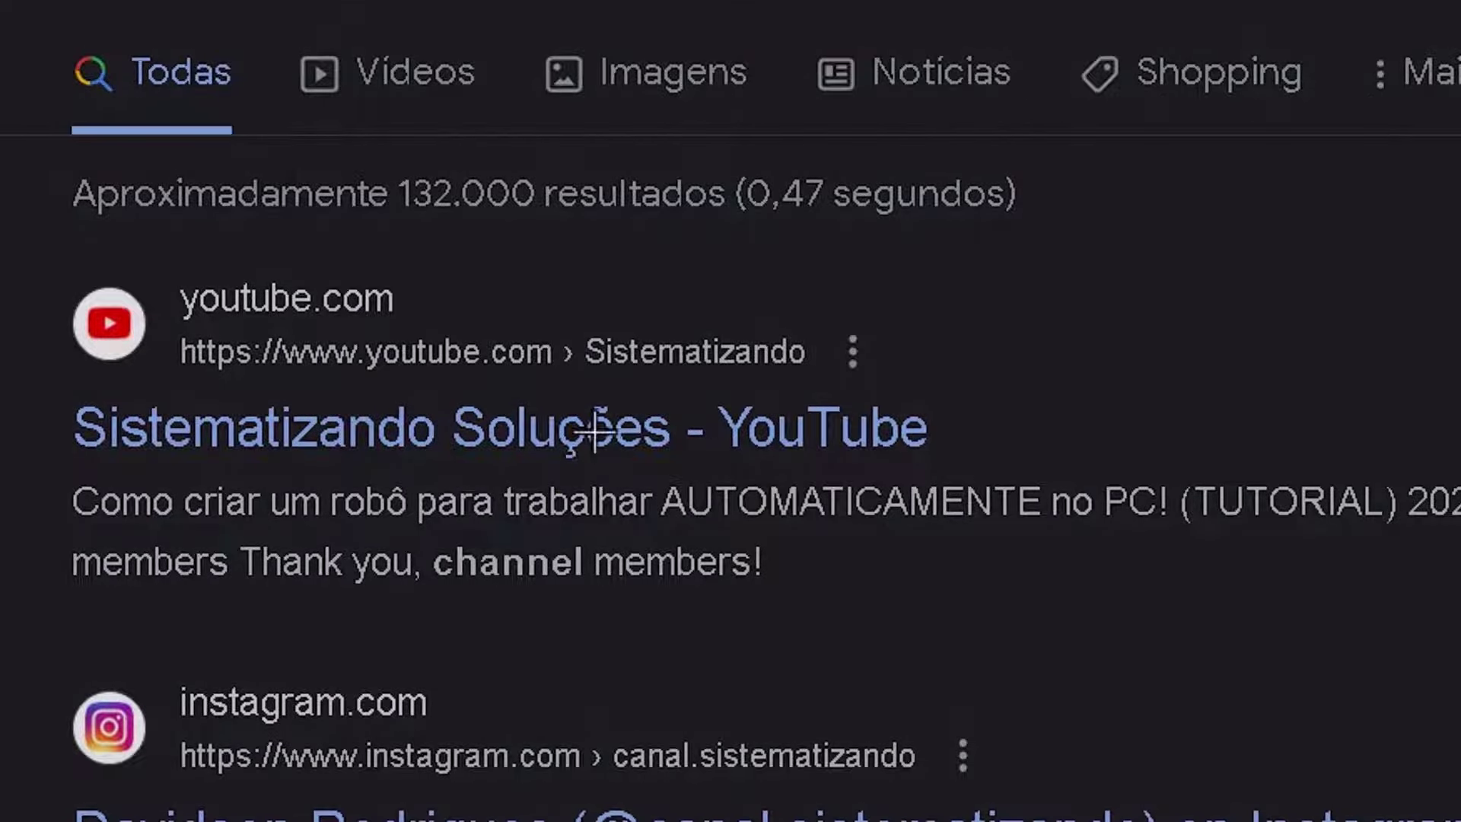
{"action": "left_click_drag", "start_coordinate": [58, 263], "coordinate": [446, 378]}
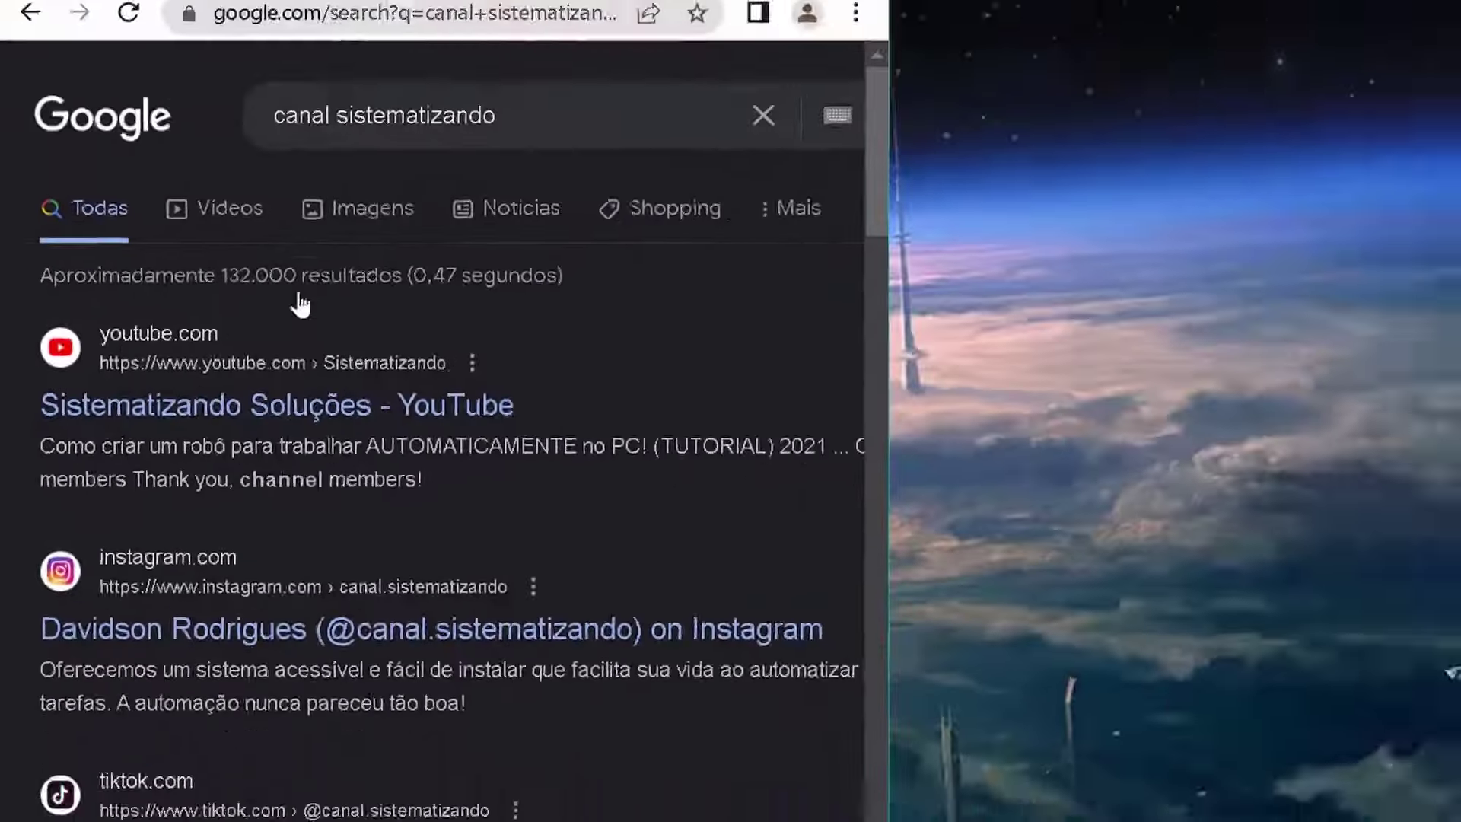
Set the YouTube image search to the entire desktop, restrict its area to the first search results, and add the action
{"action": "left_click", "coordinate": [1183, 254]}
{"action": "left_click", "coordinate": [1123, 304]}
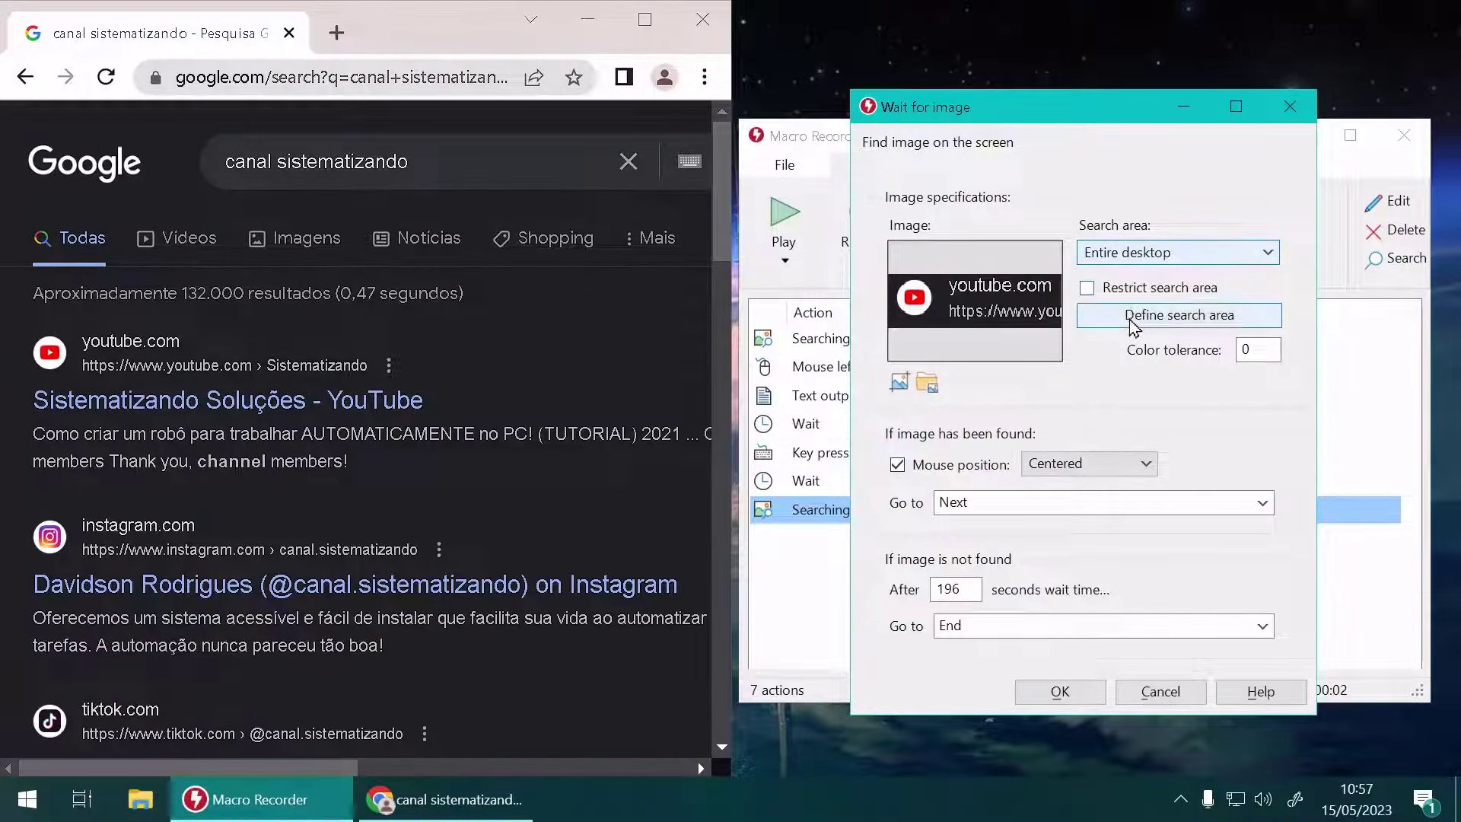
{"action": "left_click", "coordinate": [1134, 319]}
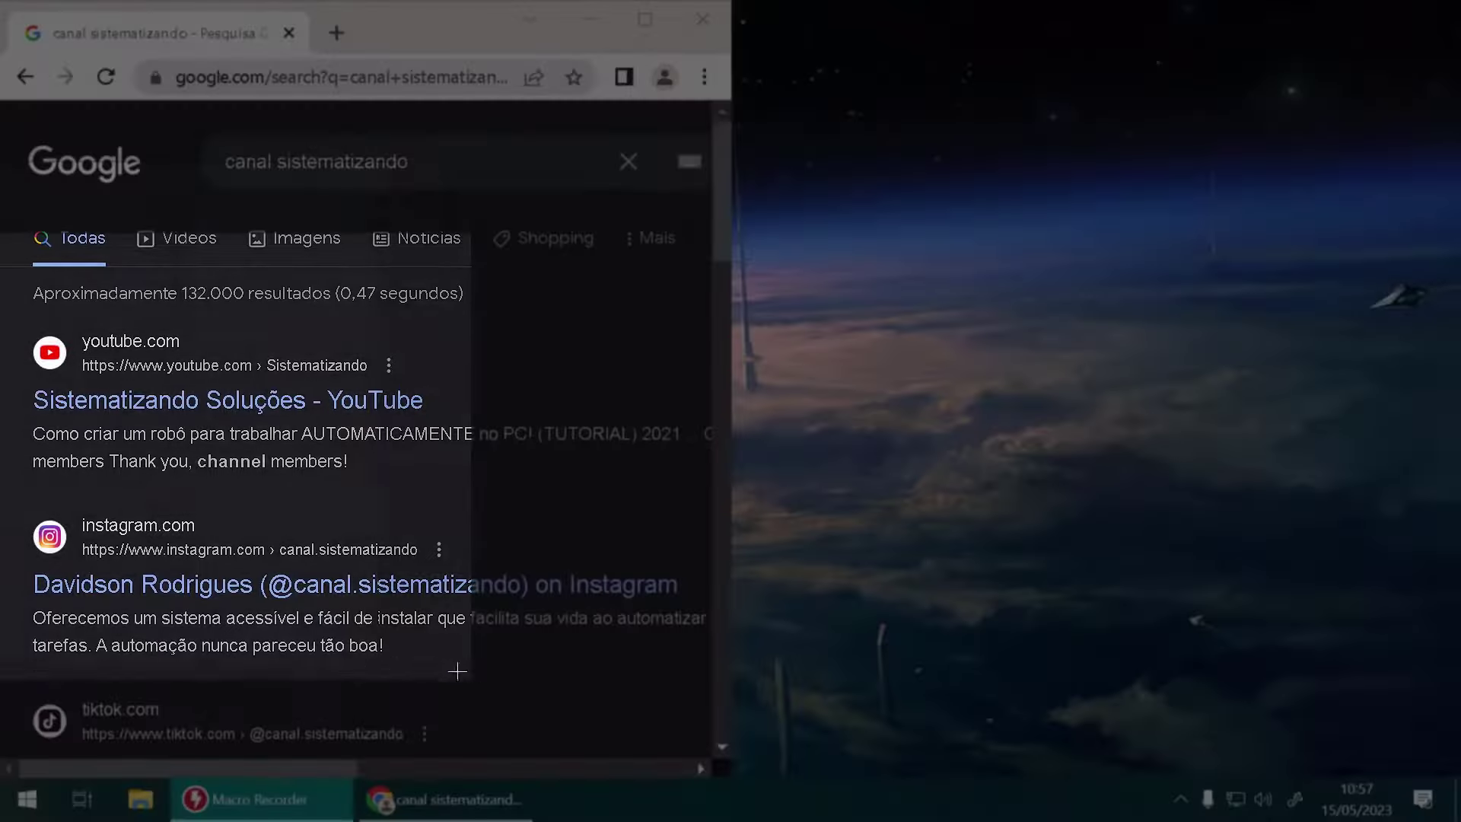
{"action": "left_click_drag", "start_coordinate": [481, 671], "coordinate": [481, 673]}
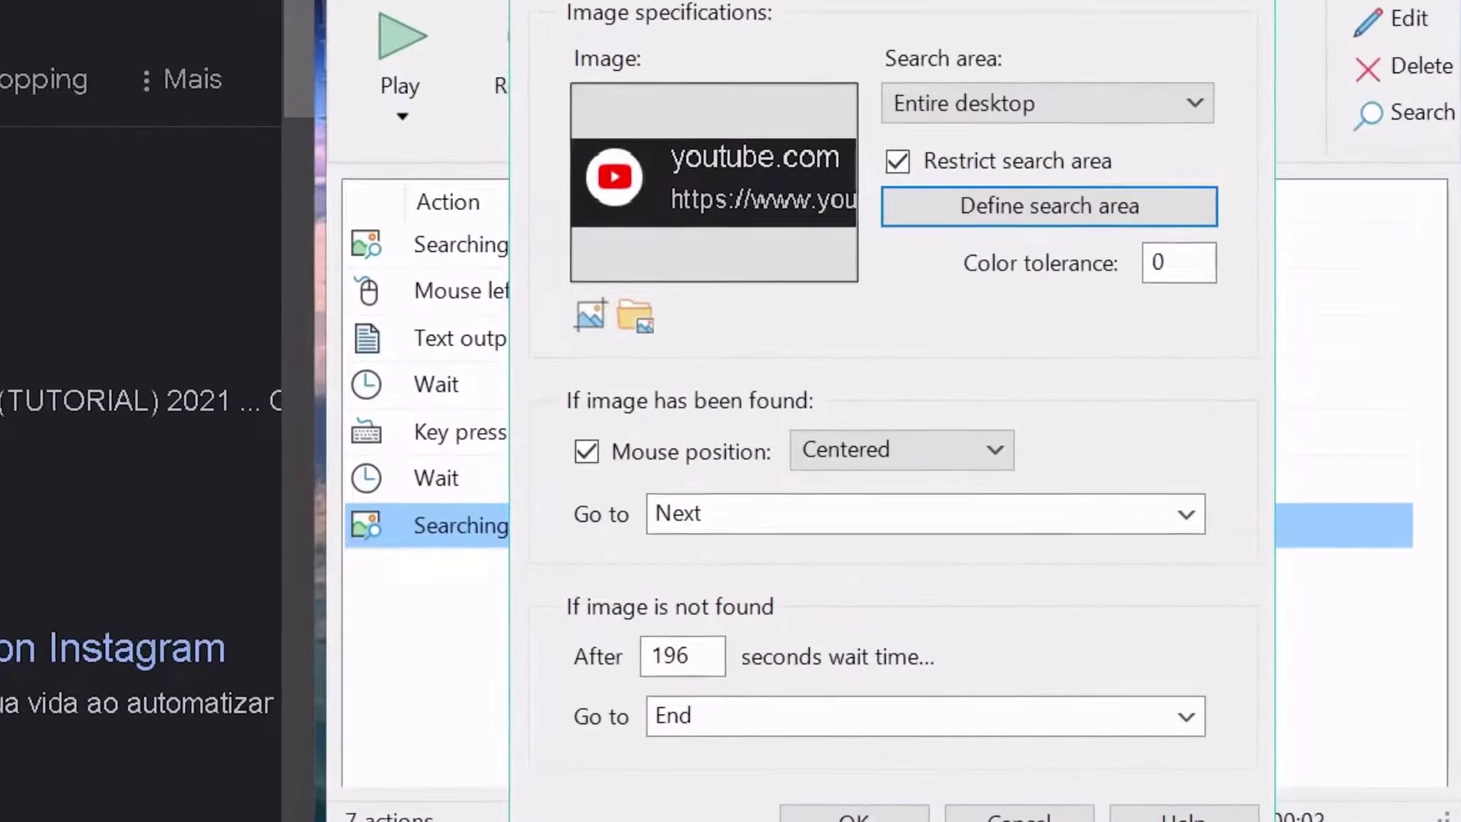
{"action": "left_click", "coordinate": [914, 785]}
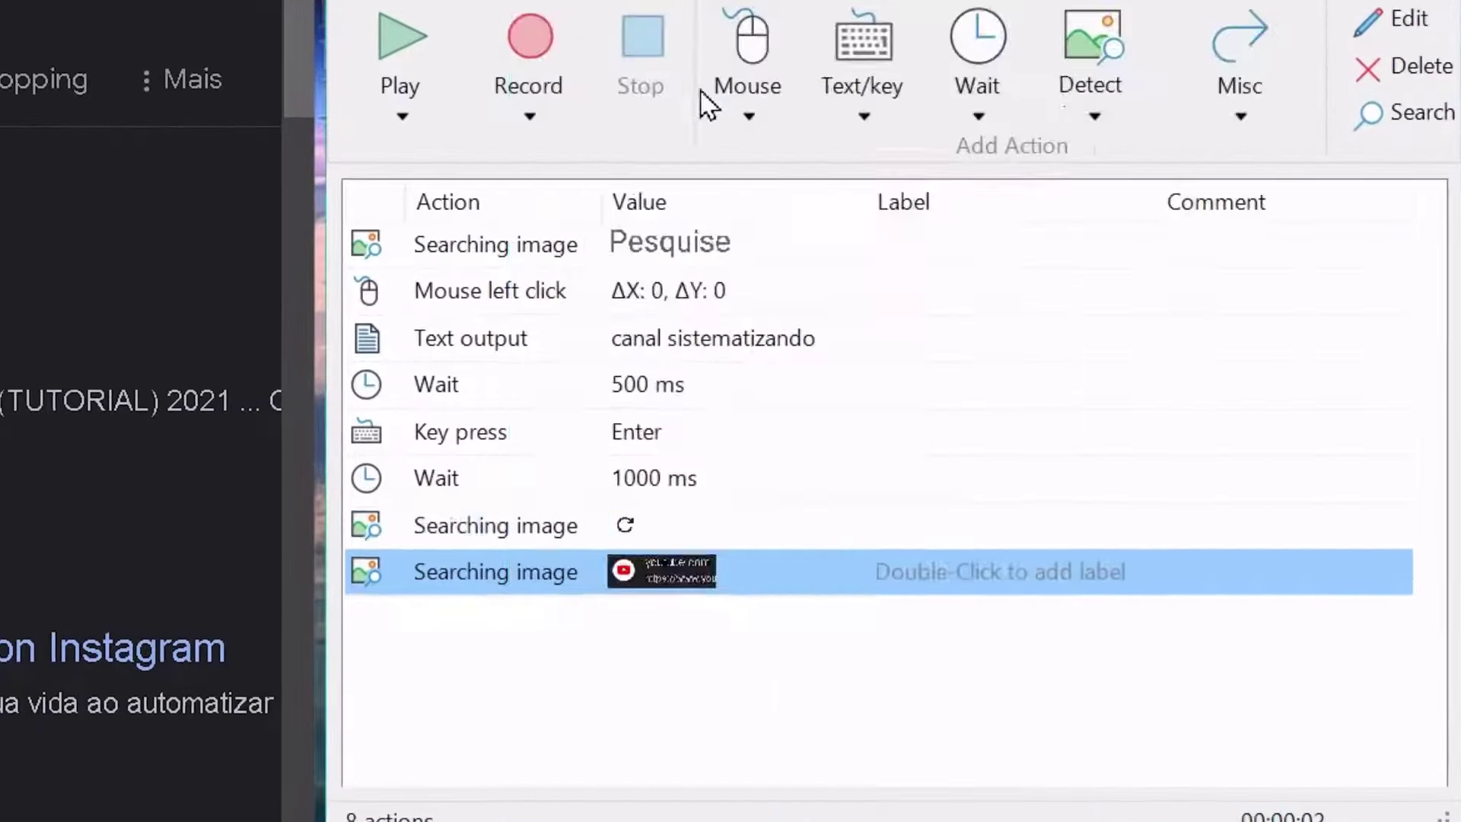
Start a left mouse click action relative to the current mouse position after the YouTube image search
{"action": "left_click", "coordinate": [754, 57]}
{"action": "left_click", "coordinate": [674, 489]}
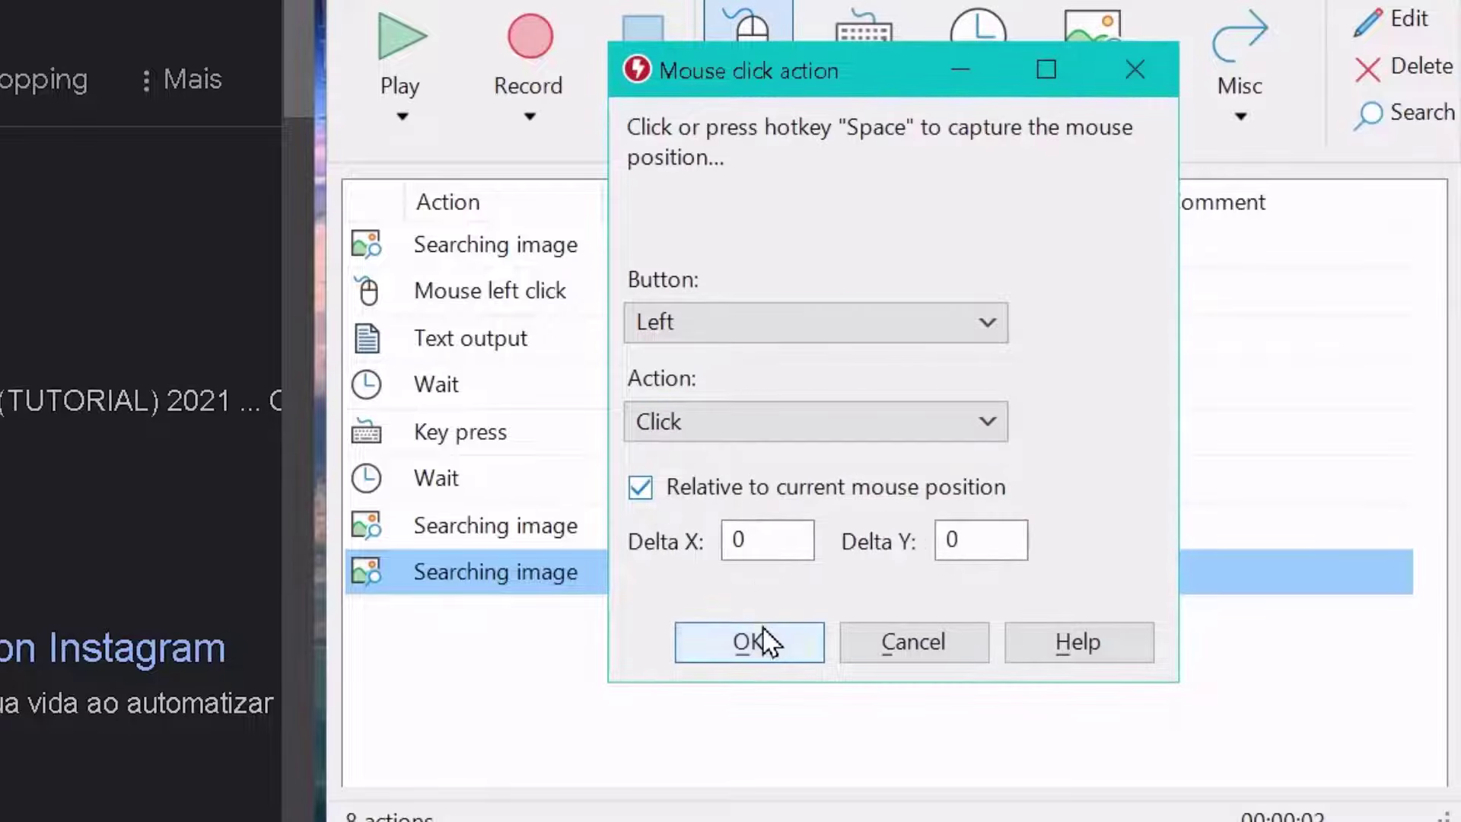